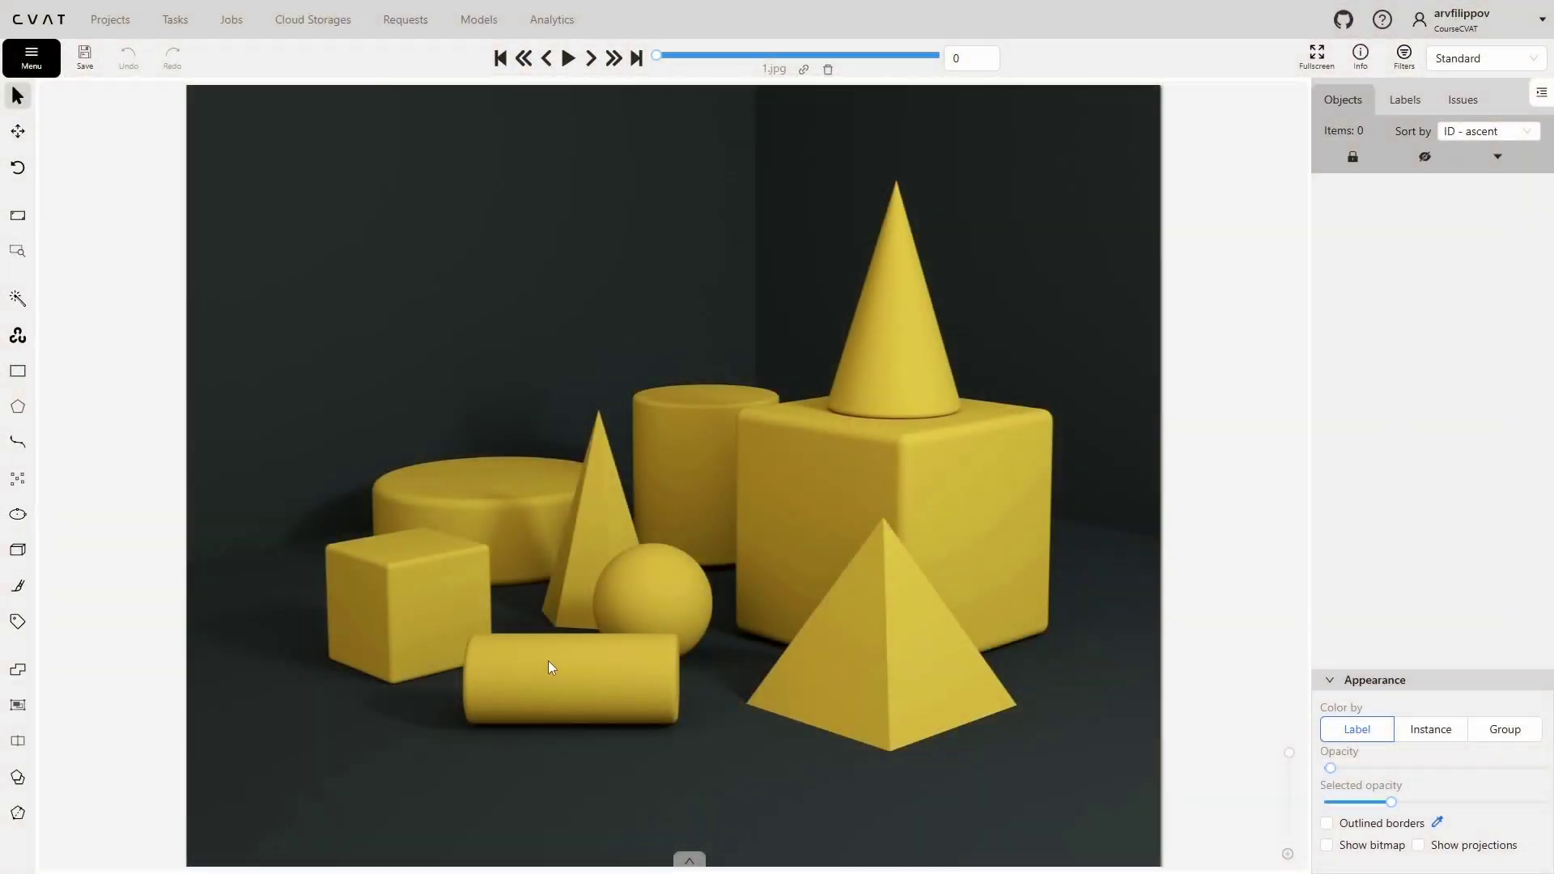
Start a polygon shape with the Object label and place its first two points along the lying cylinder's upper edge
mouse_move(25, 410)
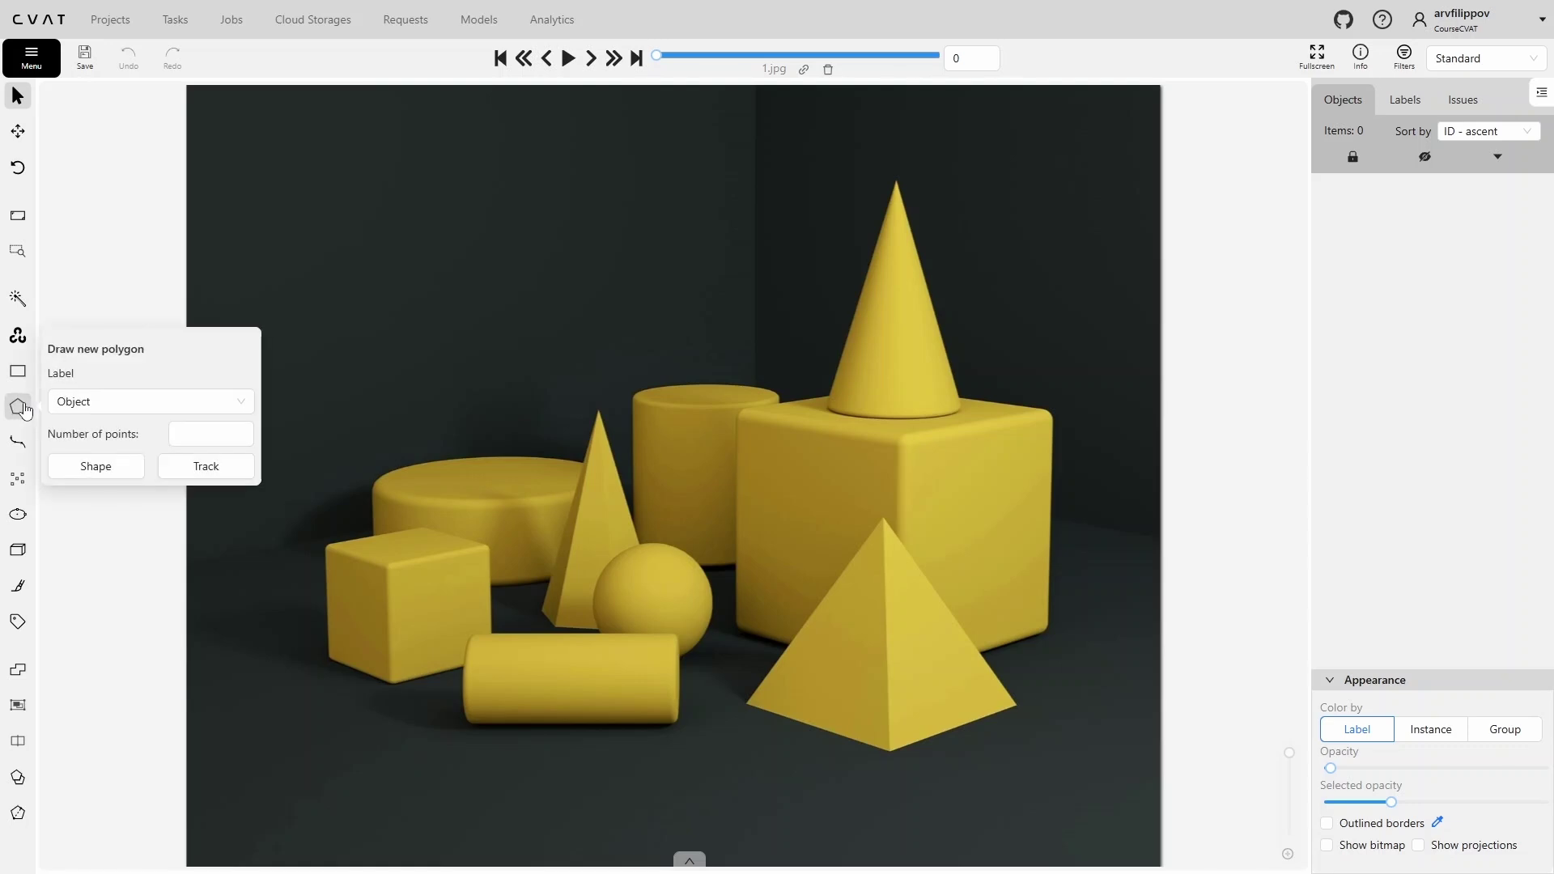
left_click(94, 469)
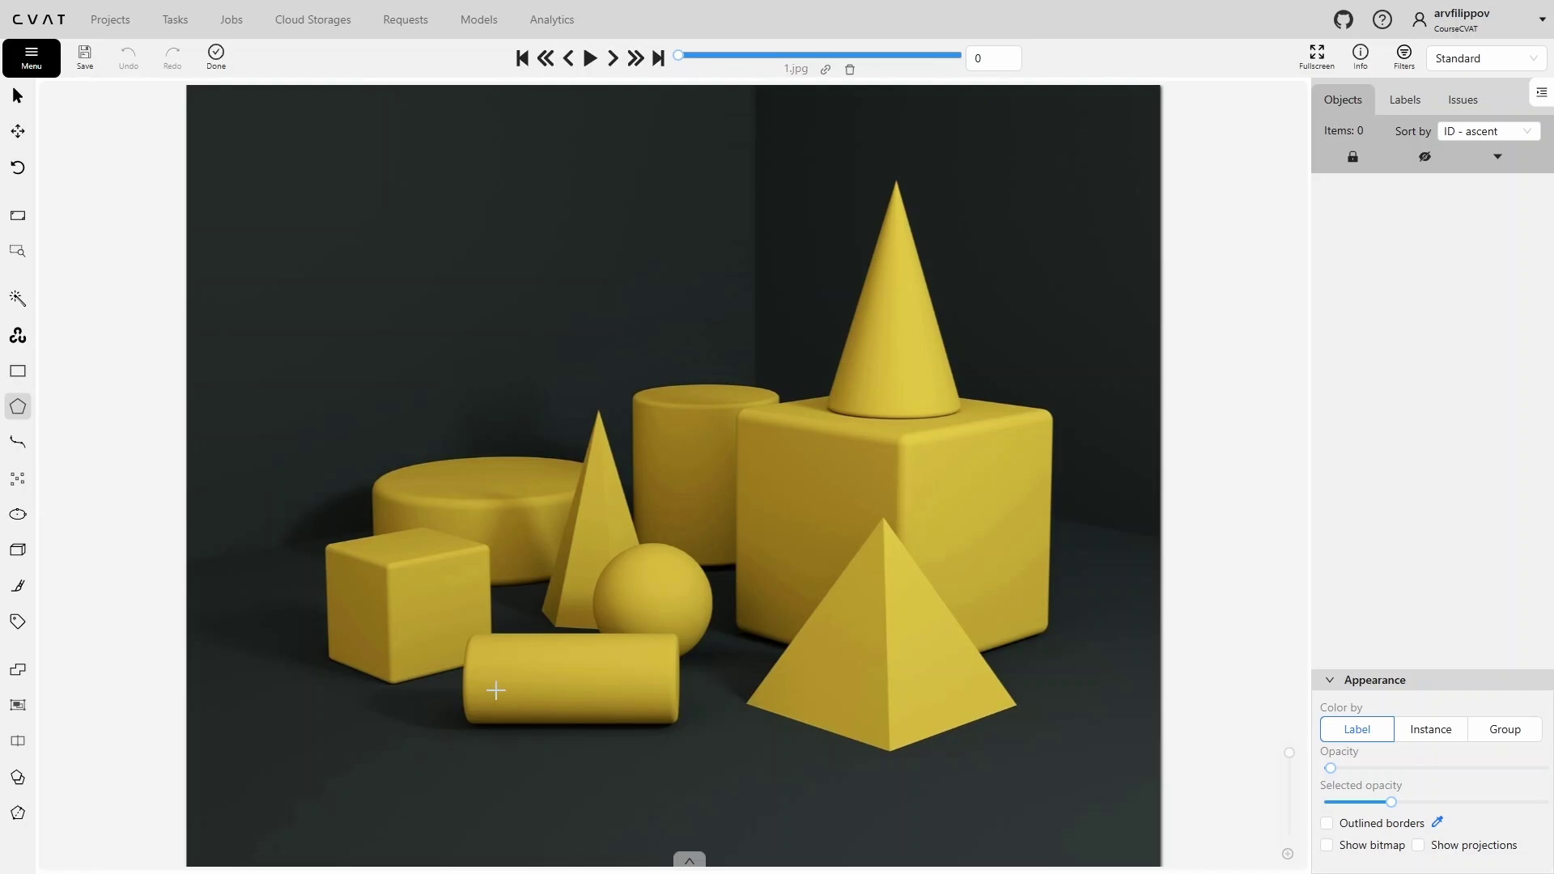
scroll(496, 690, "up", 8)
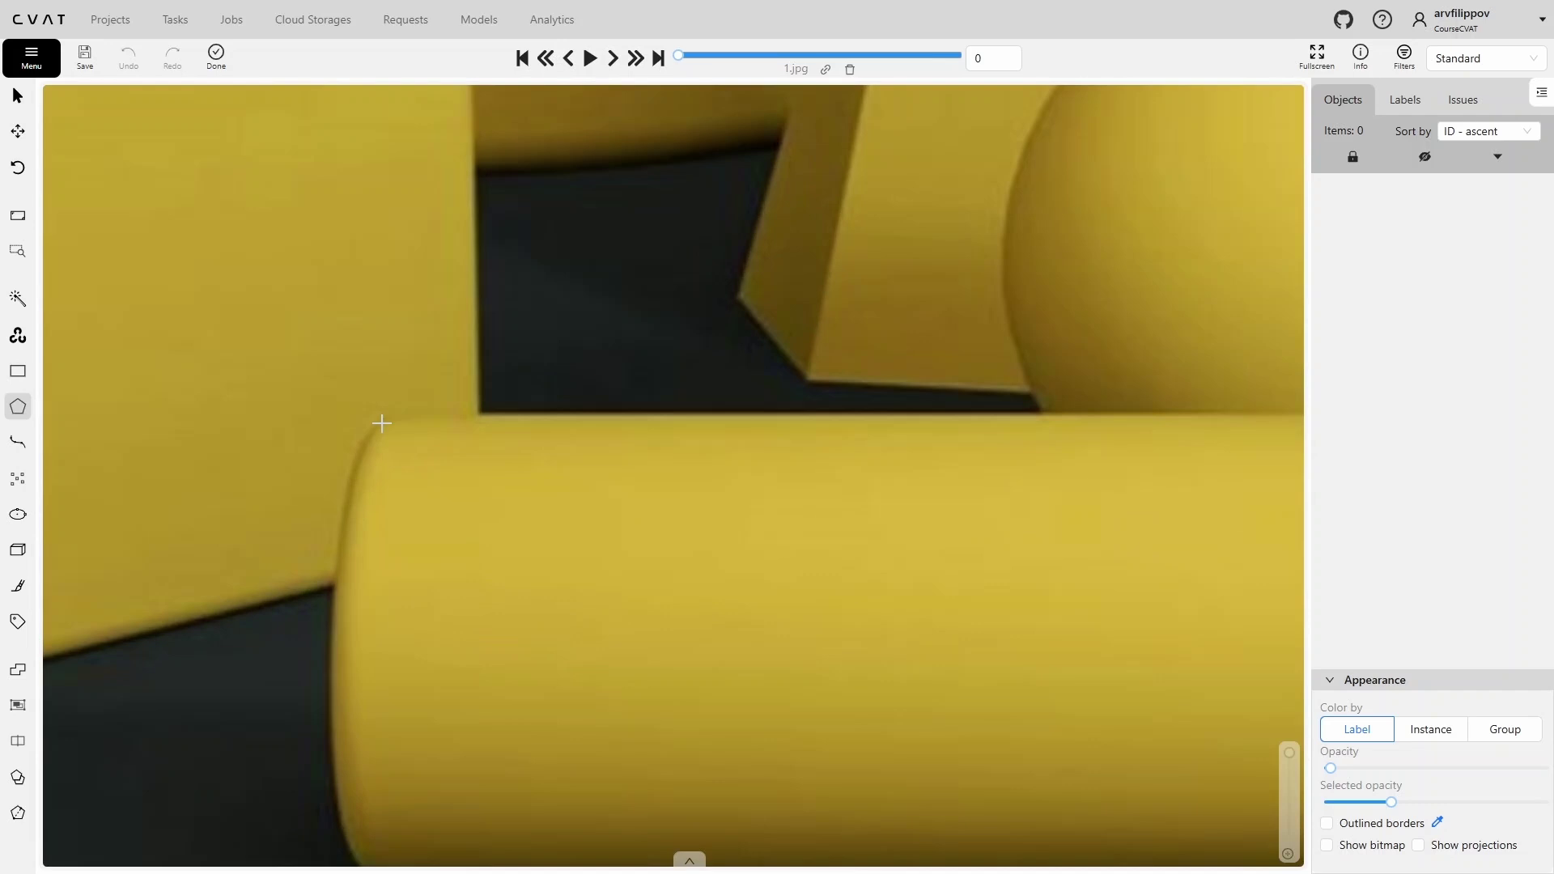
left_click(391, 418)
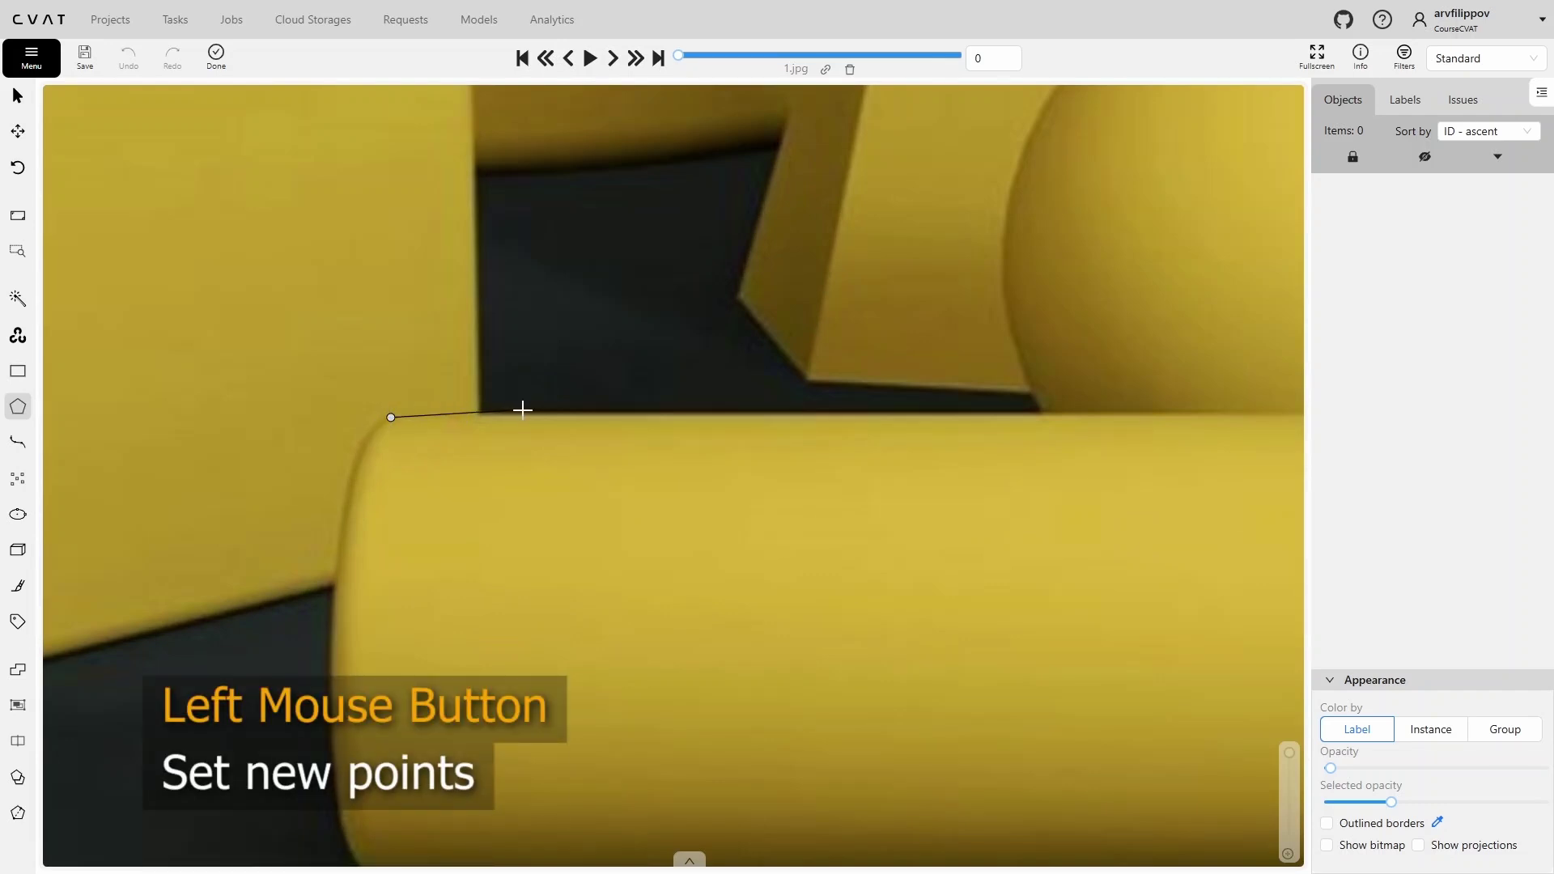
left_click(558, 412)
middle_click_drag(924, 440, 245, 431)
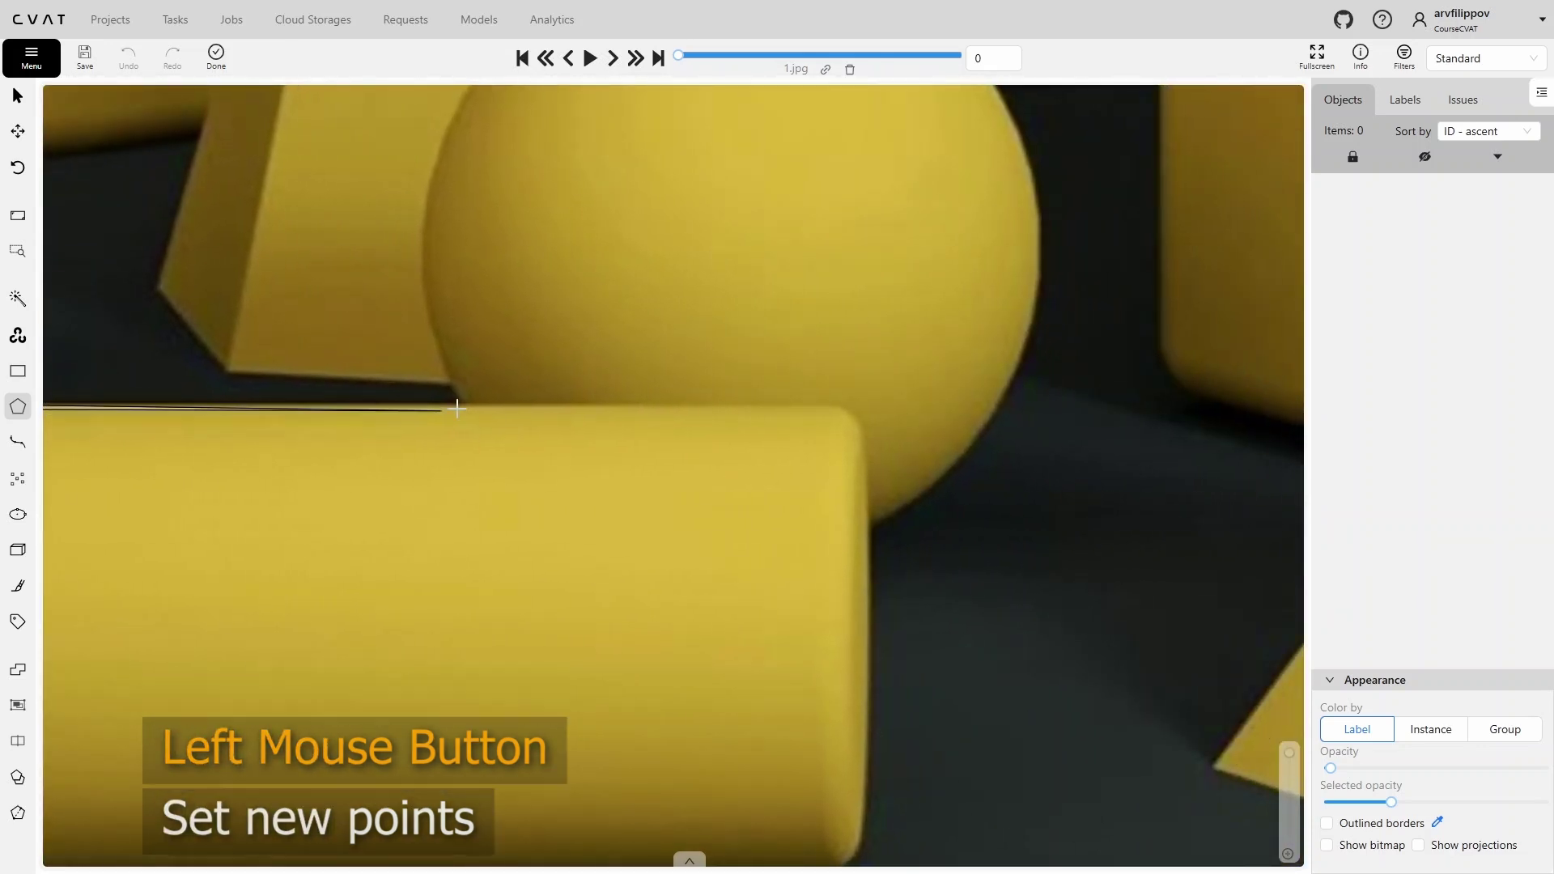
Place two more points along the cylinder's upper edge, then remove both from the polygon
left_click(513, 402)
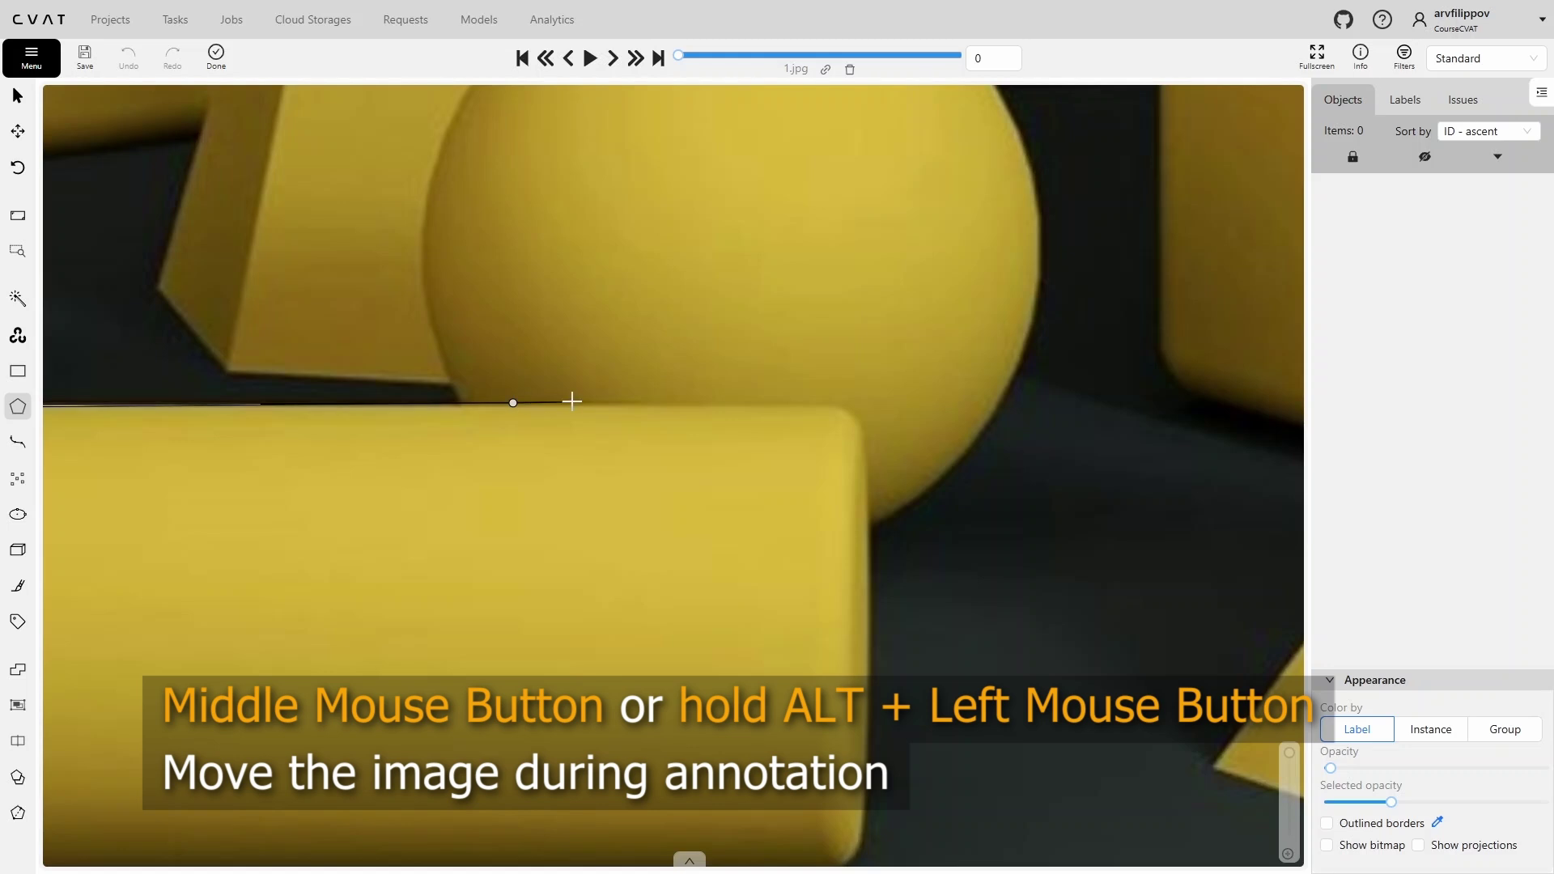
left_click(802, 403)
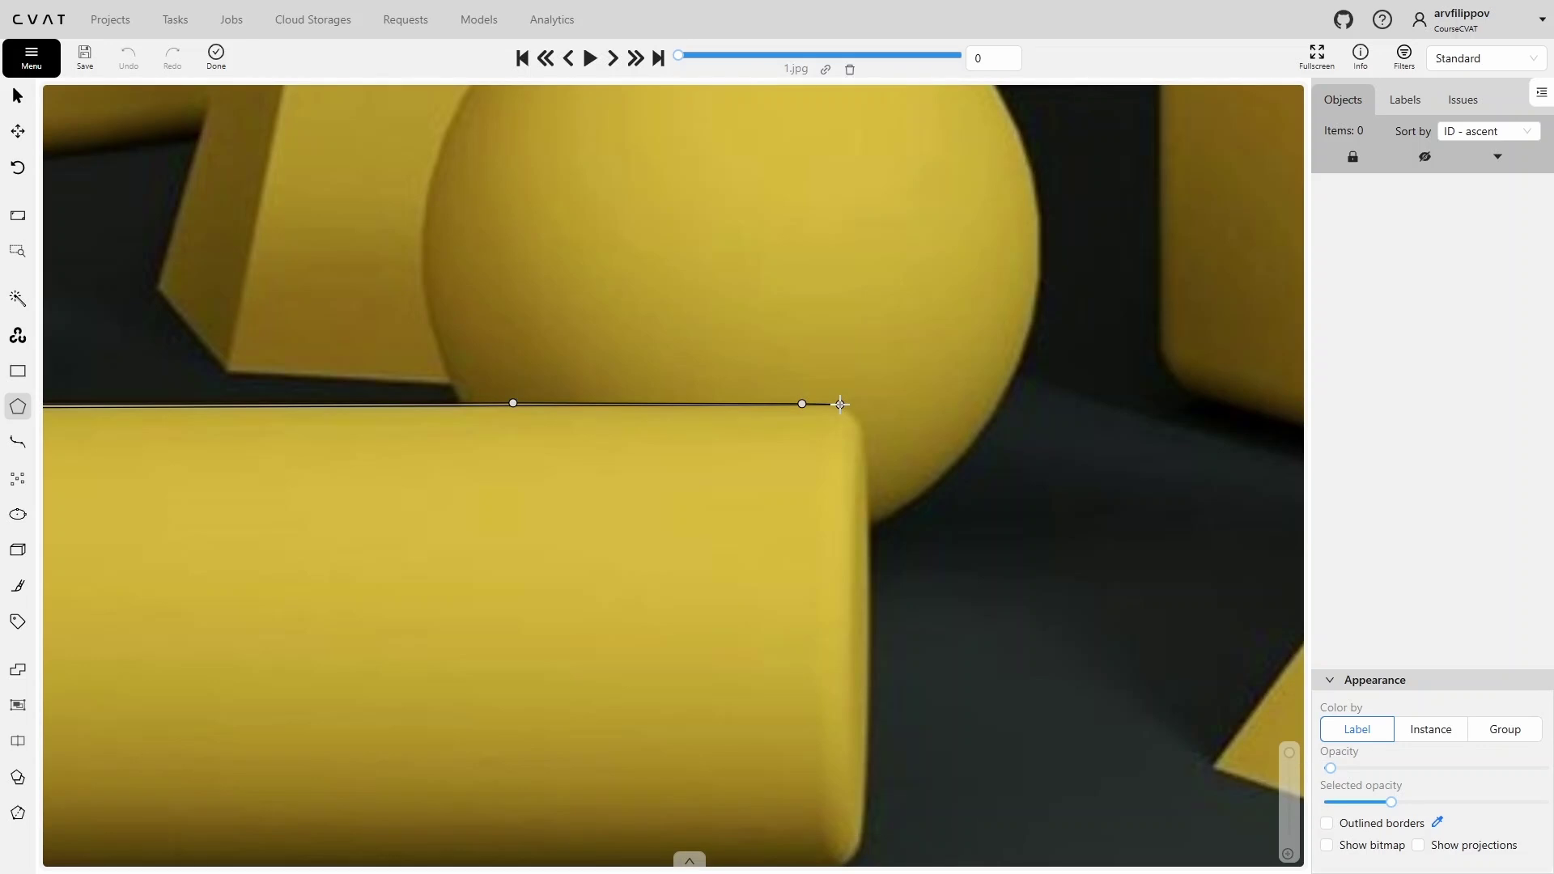
scroll(840, 404, "down", 1)
right_click(839, 401)
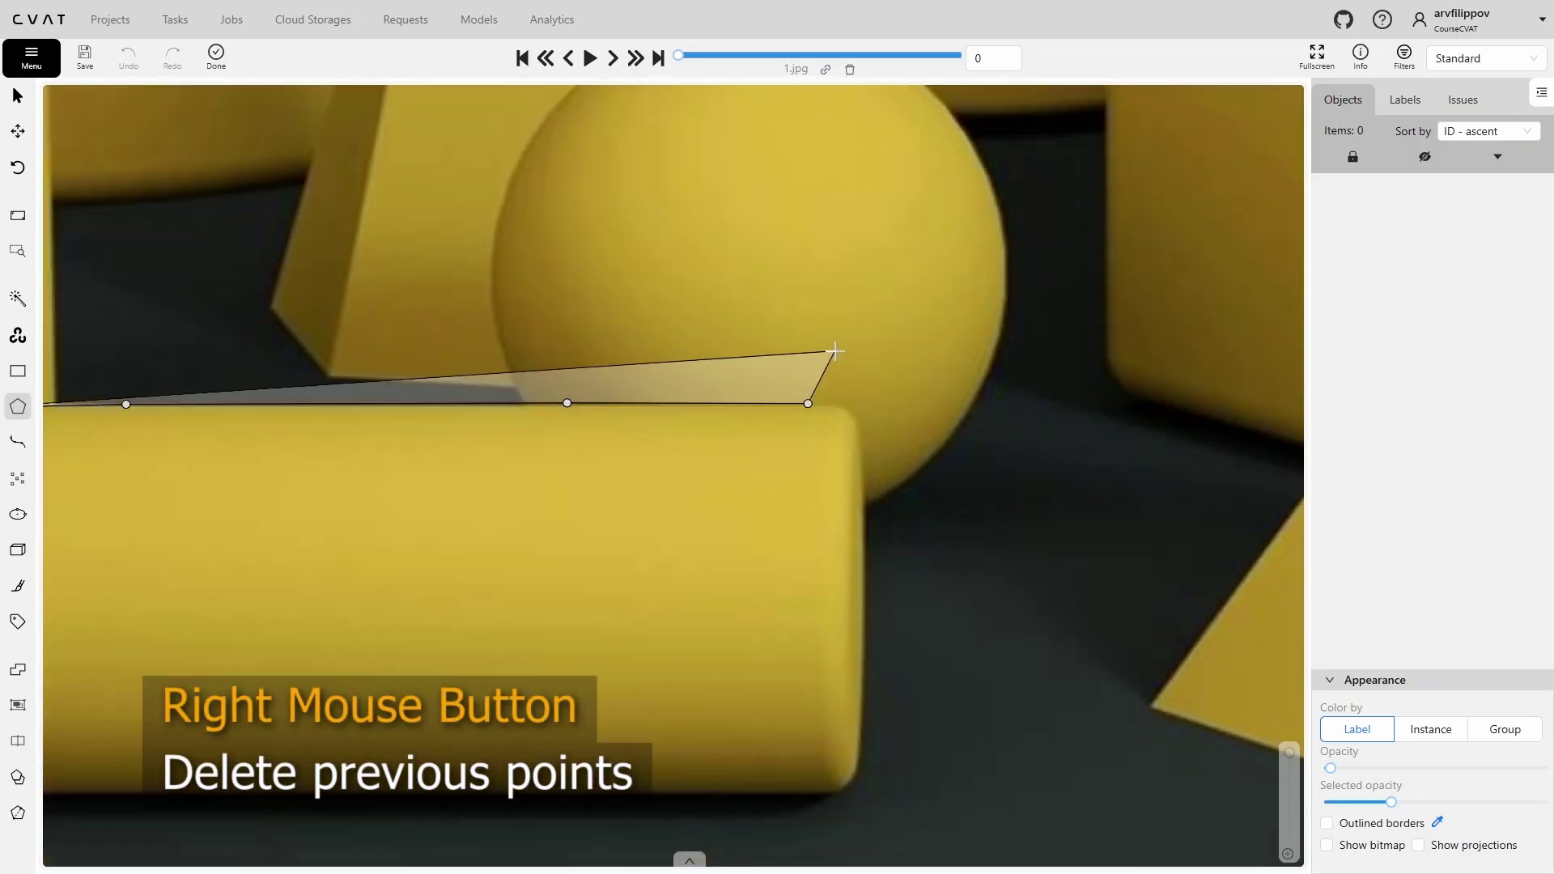
right_click(835, 351)
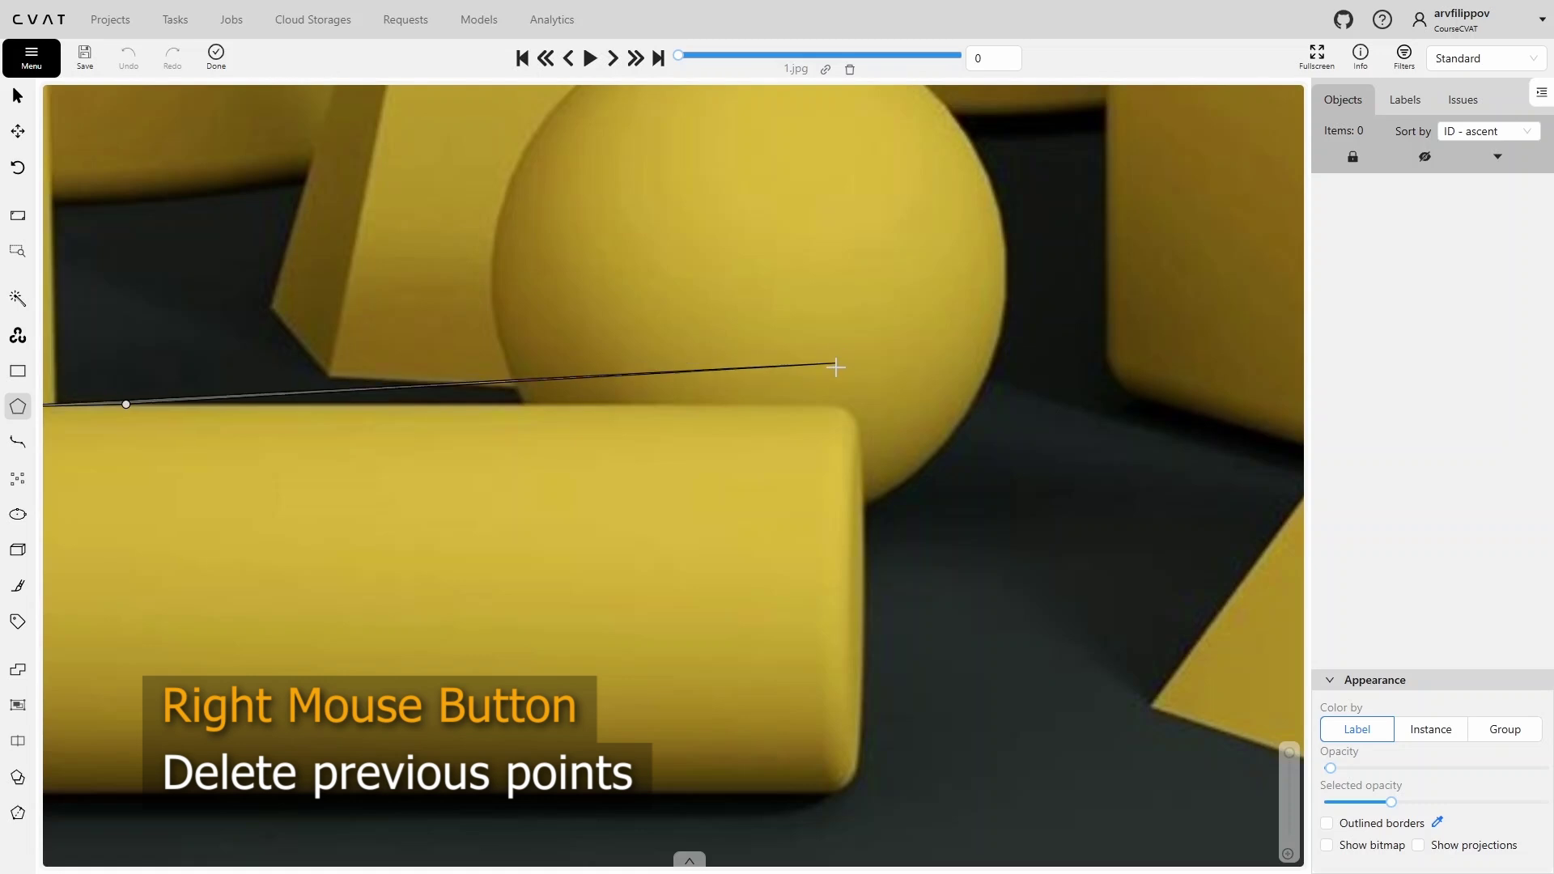
Trace the cylinder's upper-right rounded corner with continuous points and remove the surplus ones at the end of the trace
scroll(834, 406, "up", 3)
mouse_move(835, 405)
left_mouse_down("shift")
mouse_move(882, 483)
mouse_move(881, 660)
left_mouse_up("shift")
right_click(881, 702)
right_click(882, 702)
right_click(881, 702)
right_click(881, 702)
right_click(881, 703)
right_click(881, 703)
right_click(882, 702)
right_click(881, 702)
right_click(882, 703)
Continue the polygon down the cylinder's right side, around the lower-right corner and along the lower edge
left_click(884, 708)
middle_click_drag(881, 715, 895, 367)
left_click(895, 566)
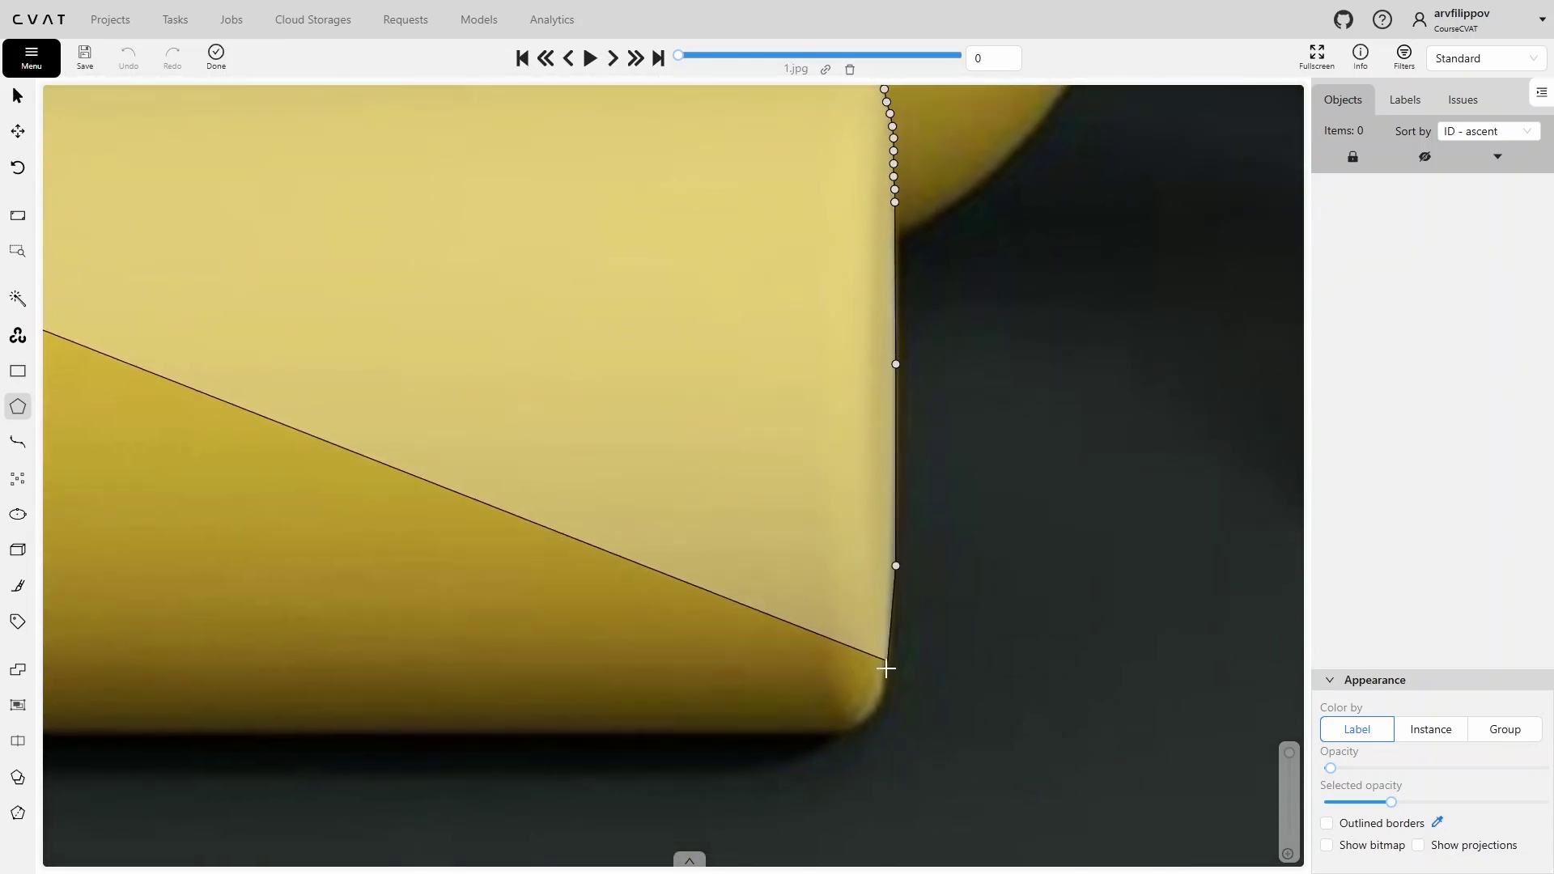
left_click(888, 689)
left_click(875, 712)
left_click(862, 724)
left_click(850, 730)
left_click(328, 732)
Outline the cylinder's rounded lower-left corner with closely spaced polygon points
middle_click_drag(221, 706, 364, 683)
middle_click_drag(515, 668, 1302, 525)
left_click(298, 571)
left_click(266, 557)
left_click(248, 538)
left_click(235, 501)
left_click(219, 433)
Outline the cylinder's left side up to the first point at the upper-left corner and finish the polygon
middle_click_drag(219, 433, 486, 745)
left_click(482, 732)
left_click(482, 583)
left_click(496, 474)
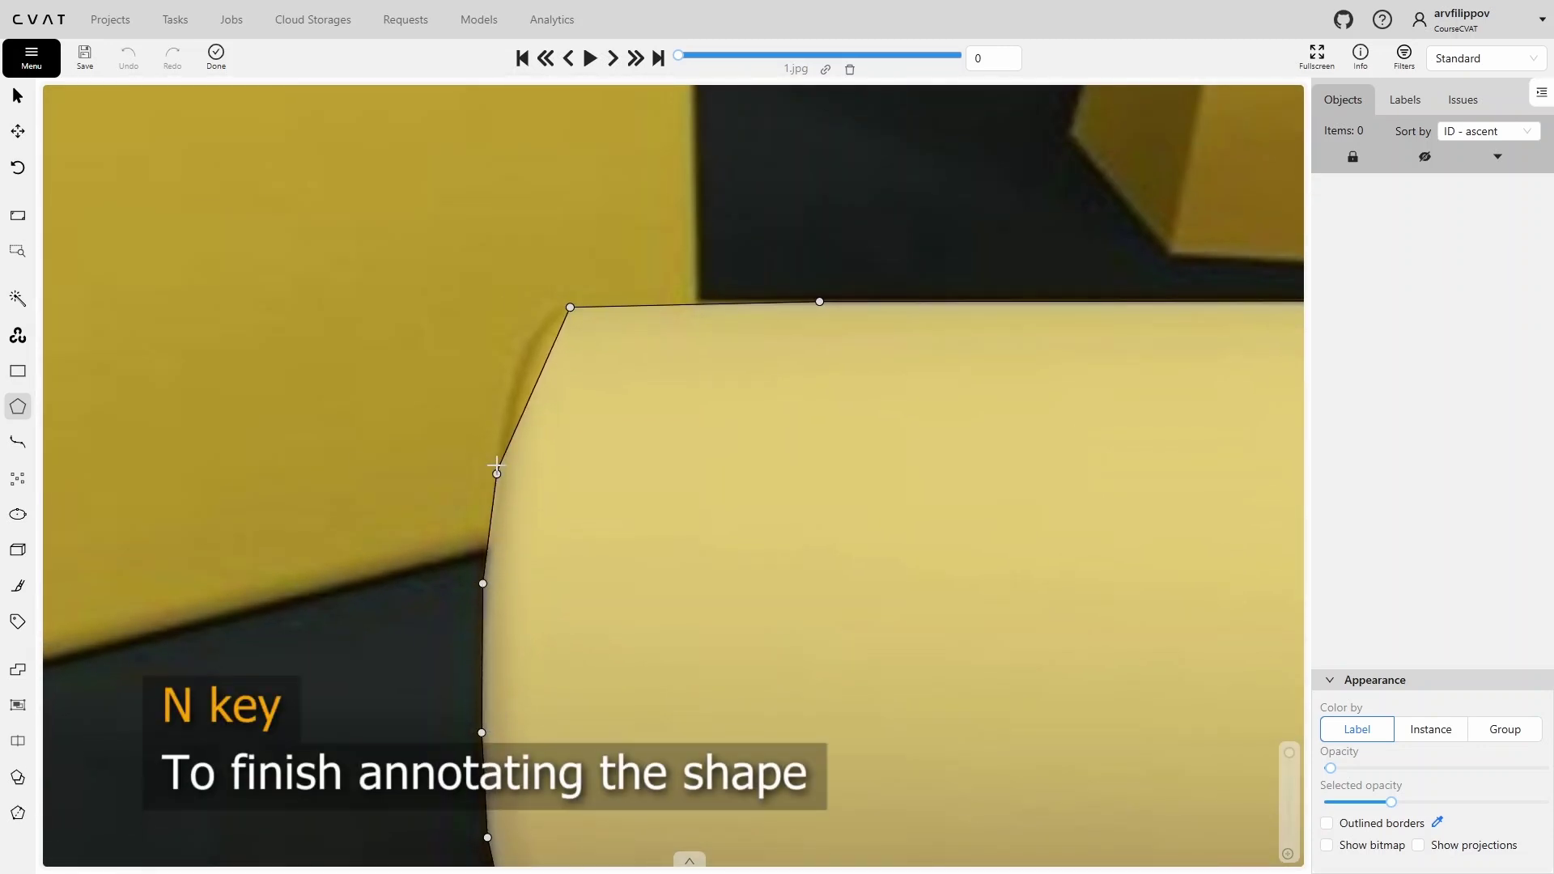
left_click(516, 376)
left_click(540, 327)
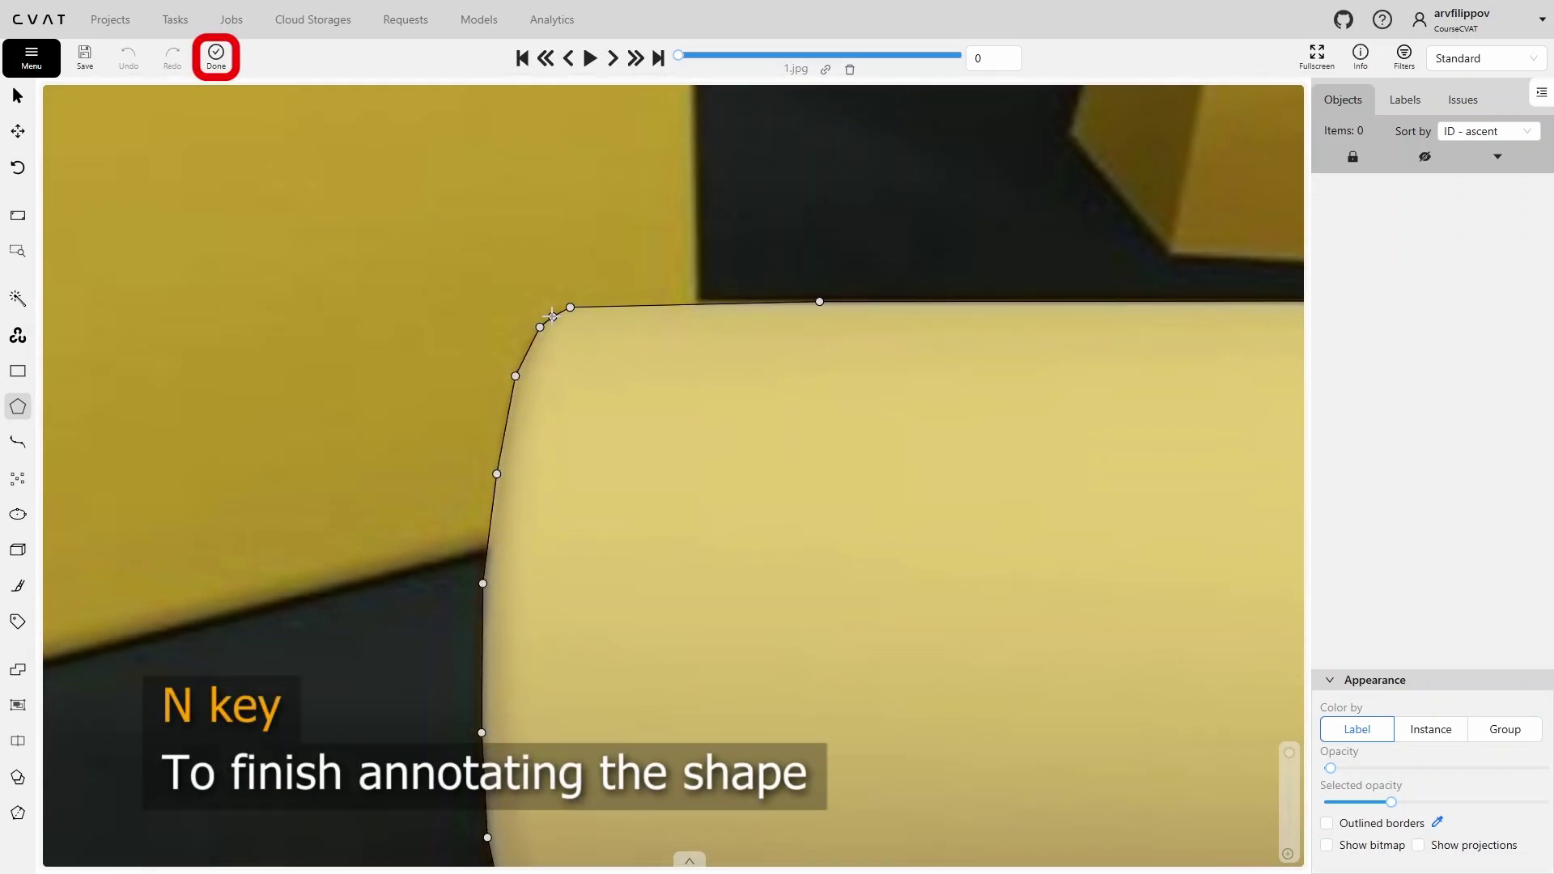
key("n")
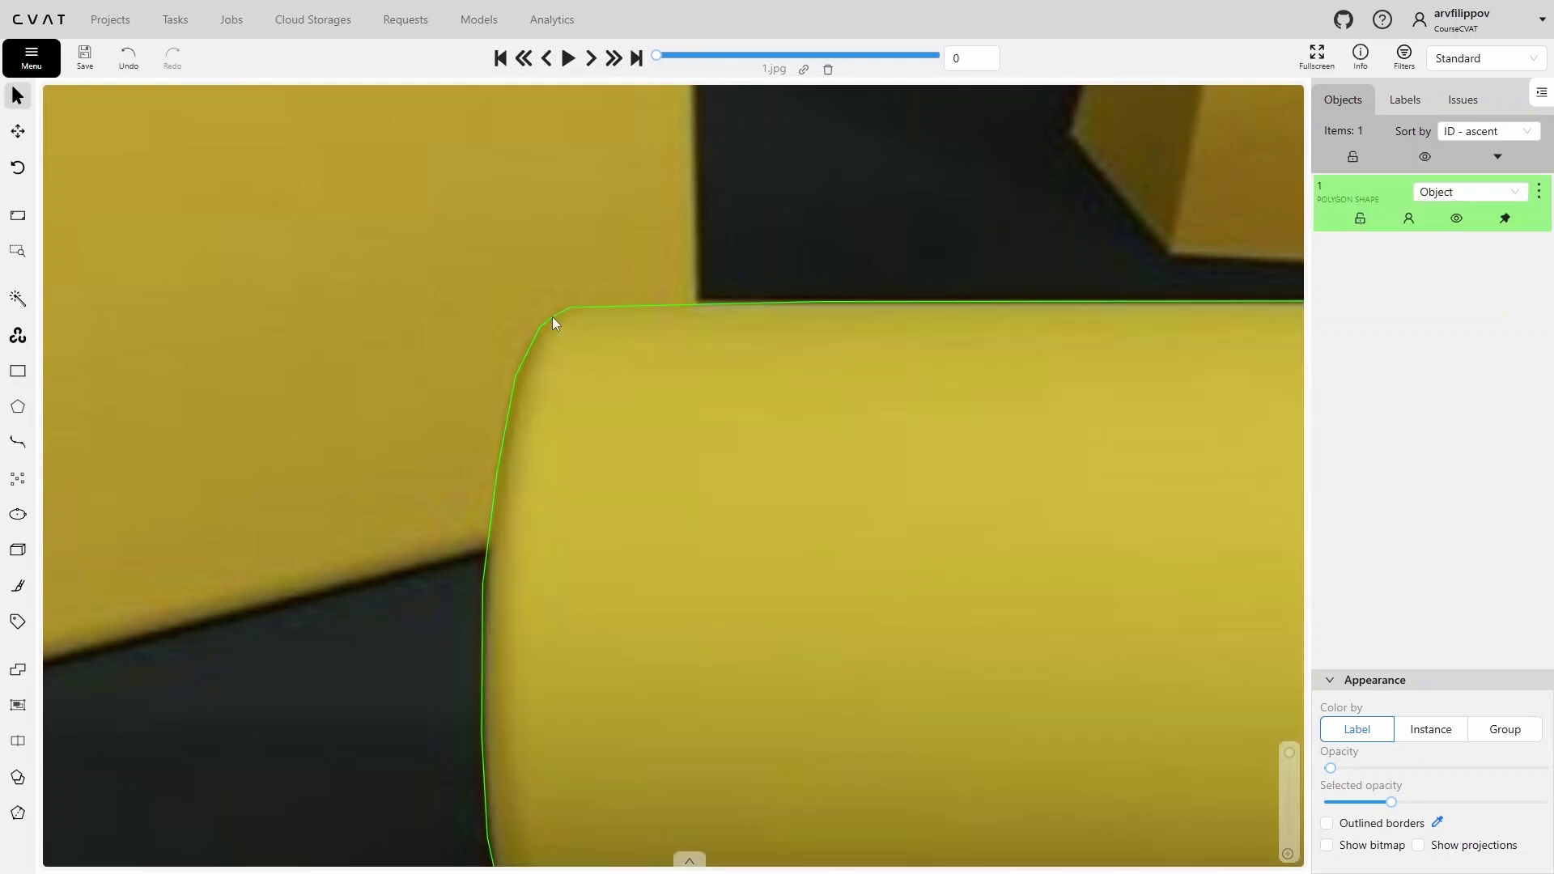
Draw a polygon shape limited to 4 points on the corners of the pyramid in front of the large cube
scroll(704, 513, "down", 5)
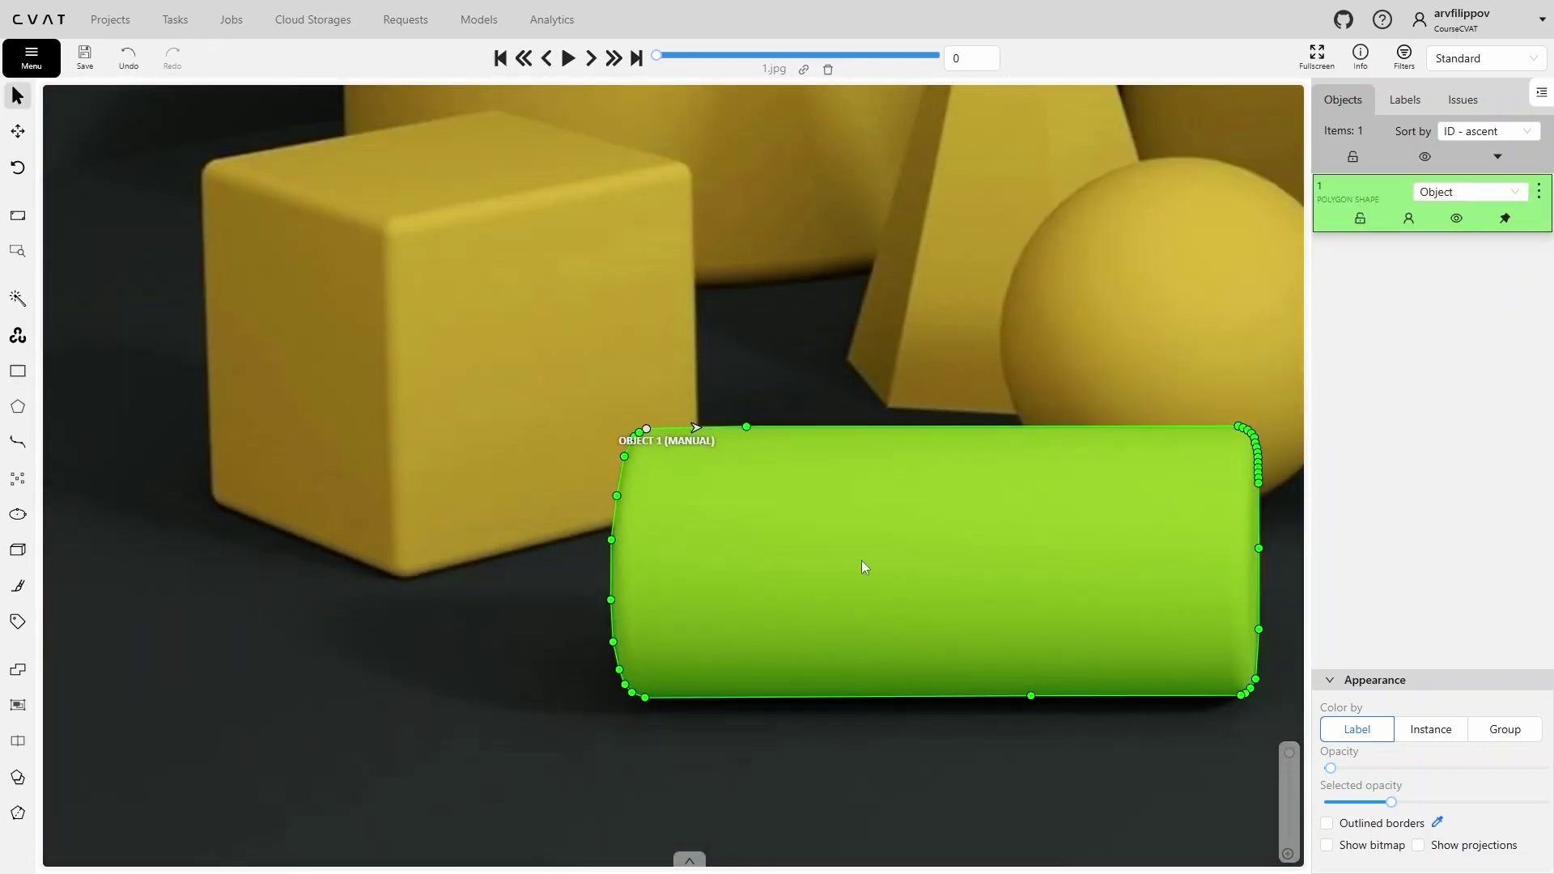
left_click_drag(1013, 588, 781, 543)
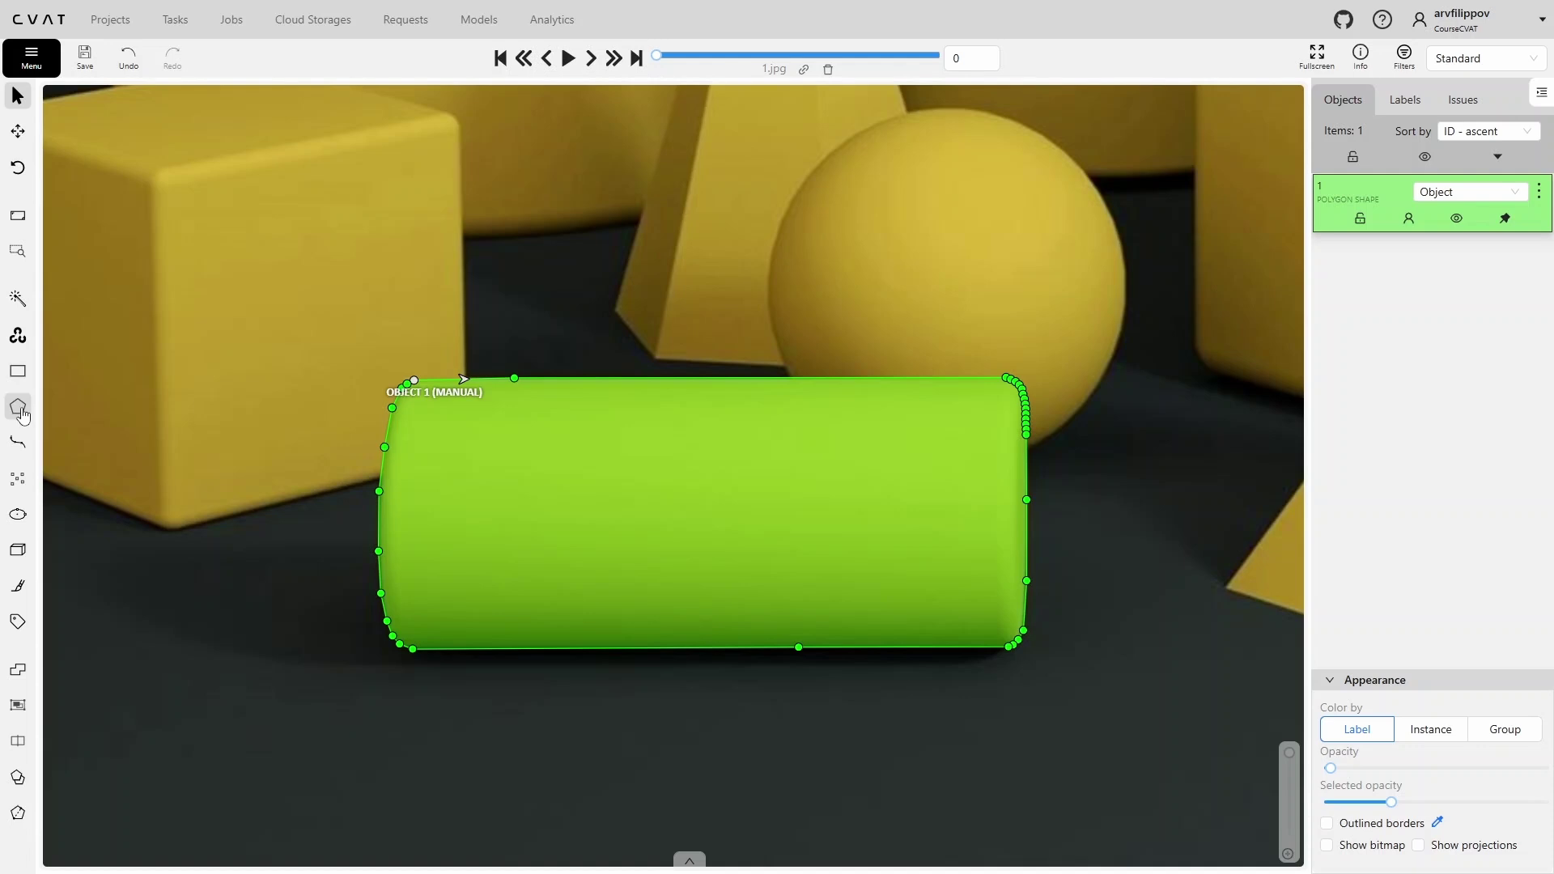
mouse_move(21, 413)
left_click(246, 431)
left_click(245, 429)
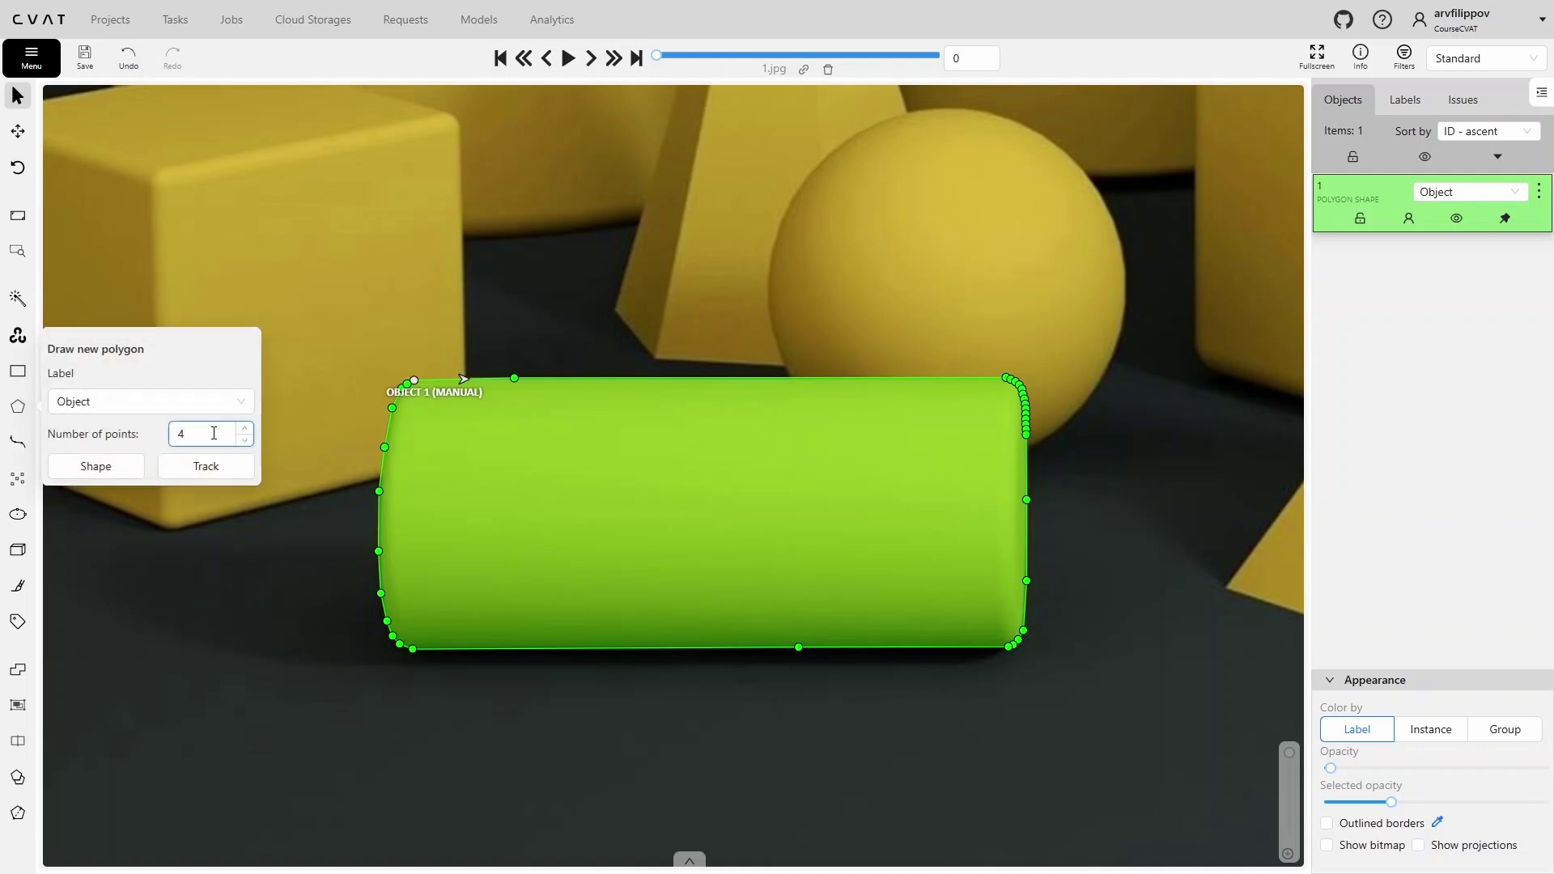
left_click(98, 470)
middle_click_drag(1137, 545, 330, 583)
left_click(395, 620)
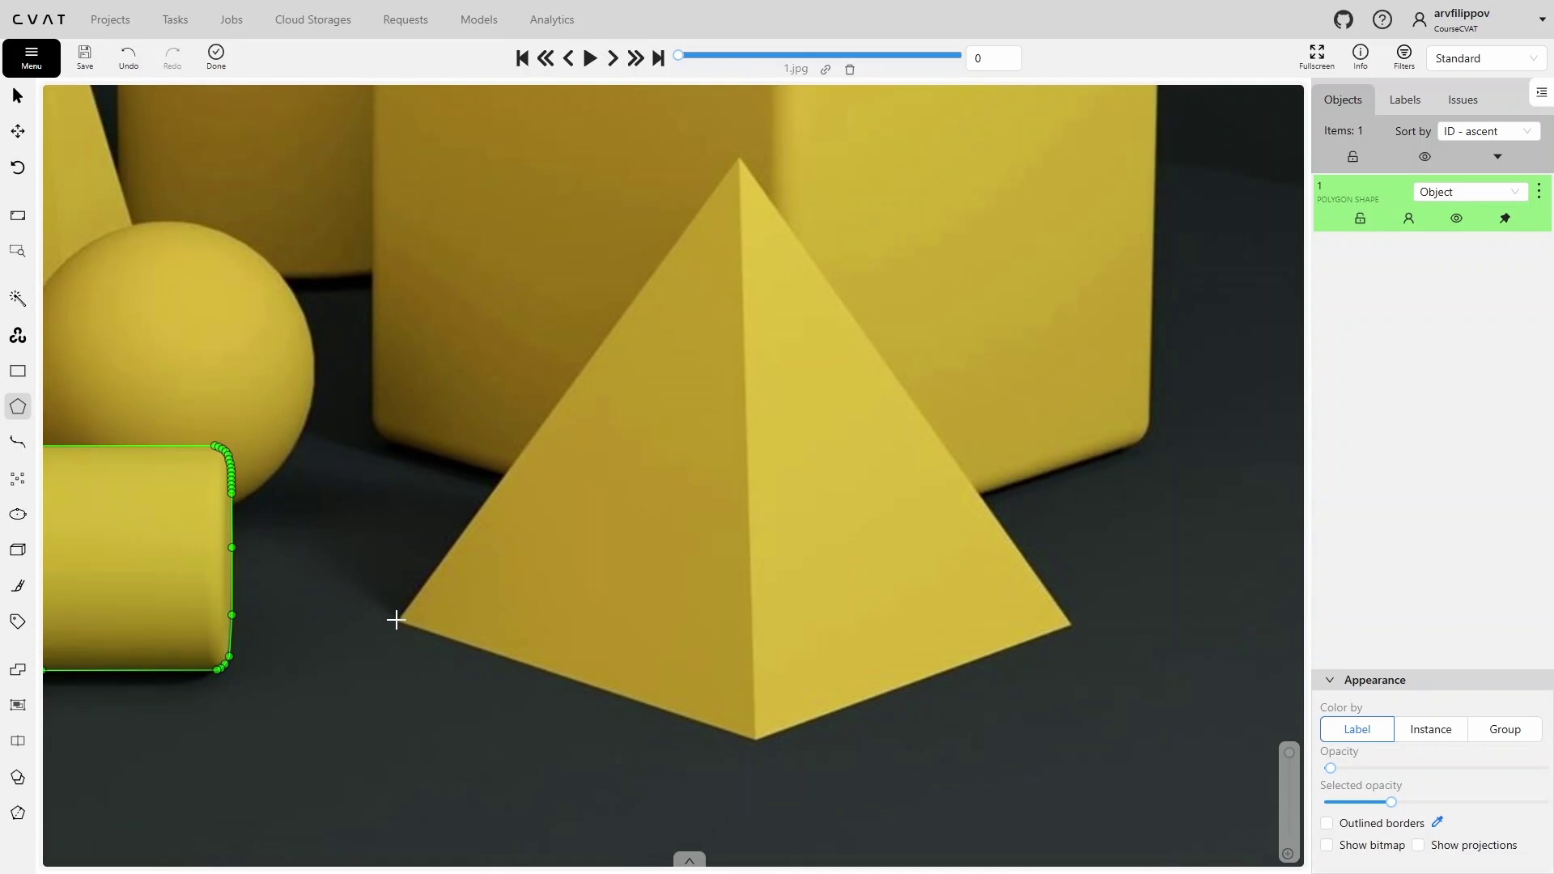
left_click(738, 157)
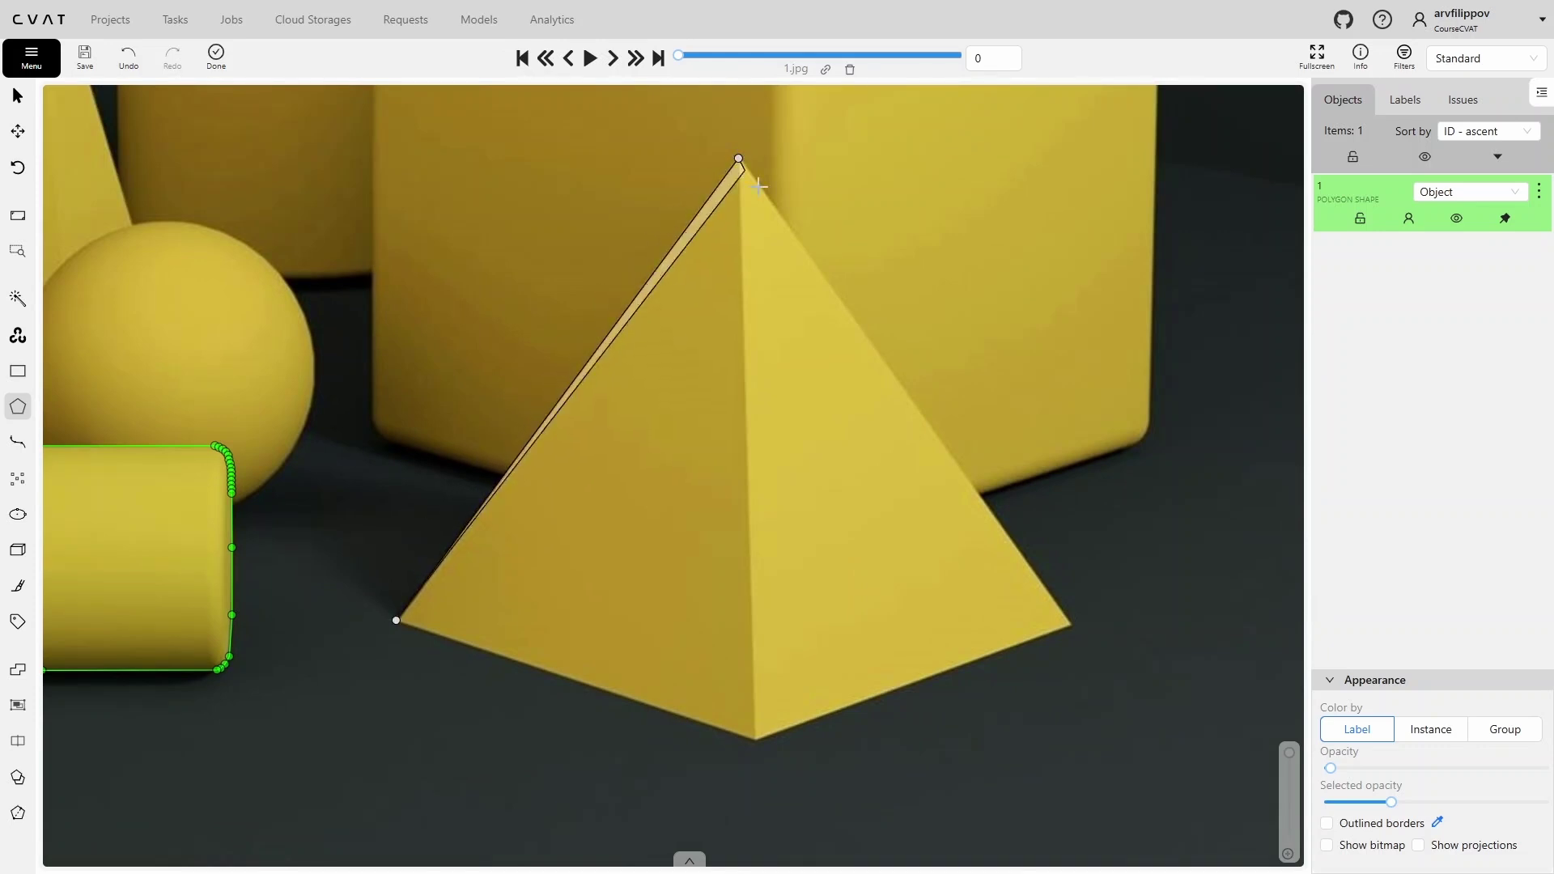
left_click(1071, 625)
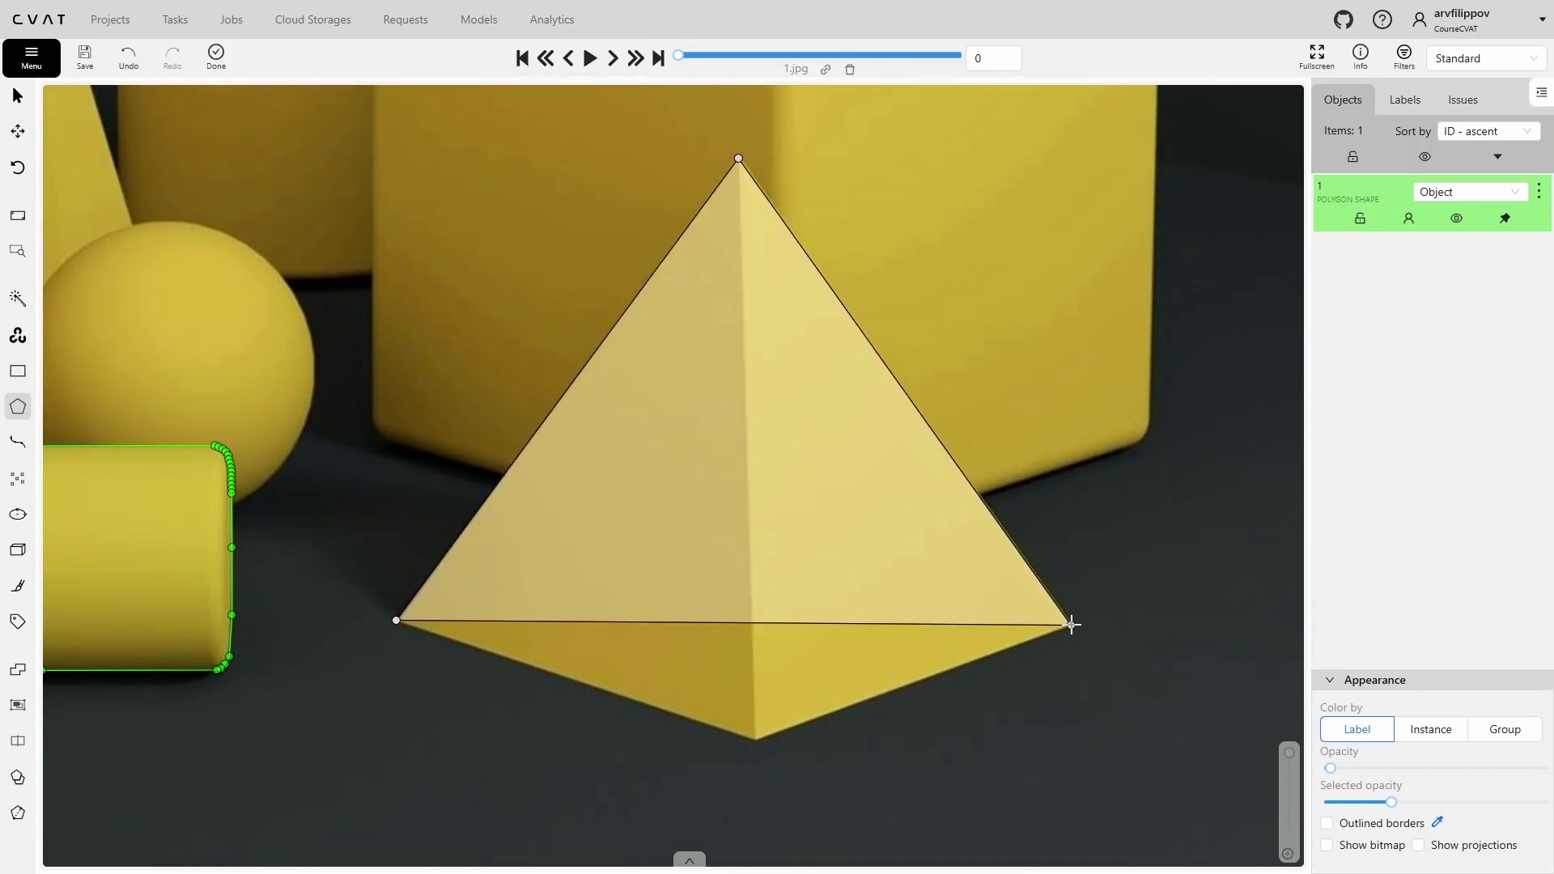
left_click(757, 738)
key("n")
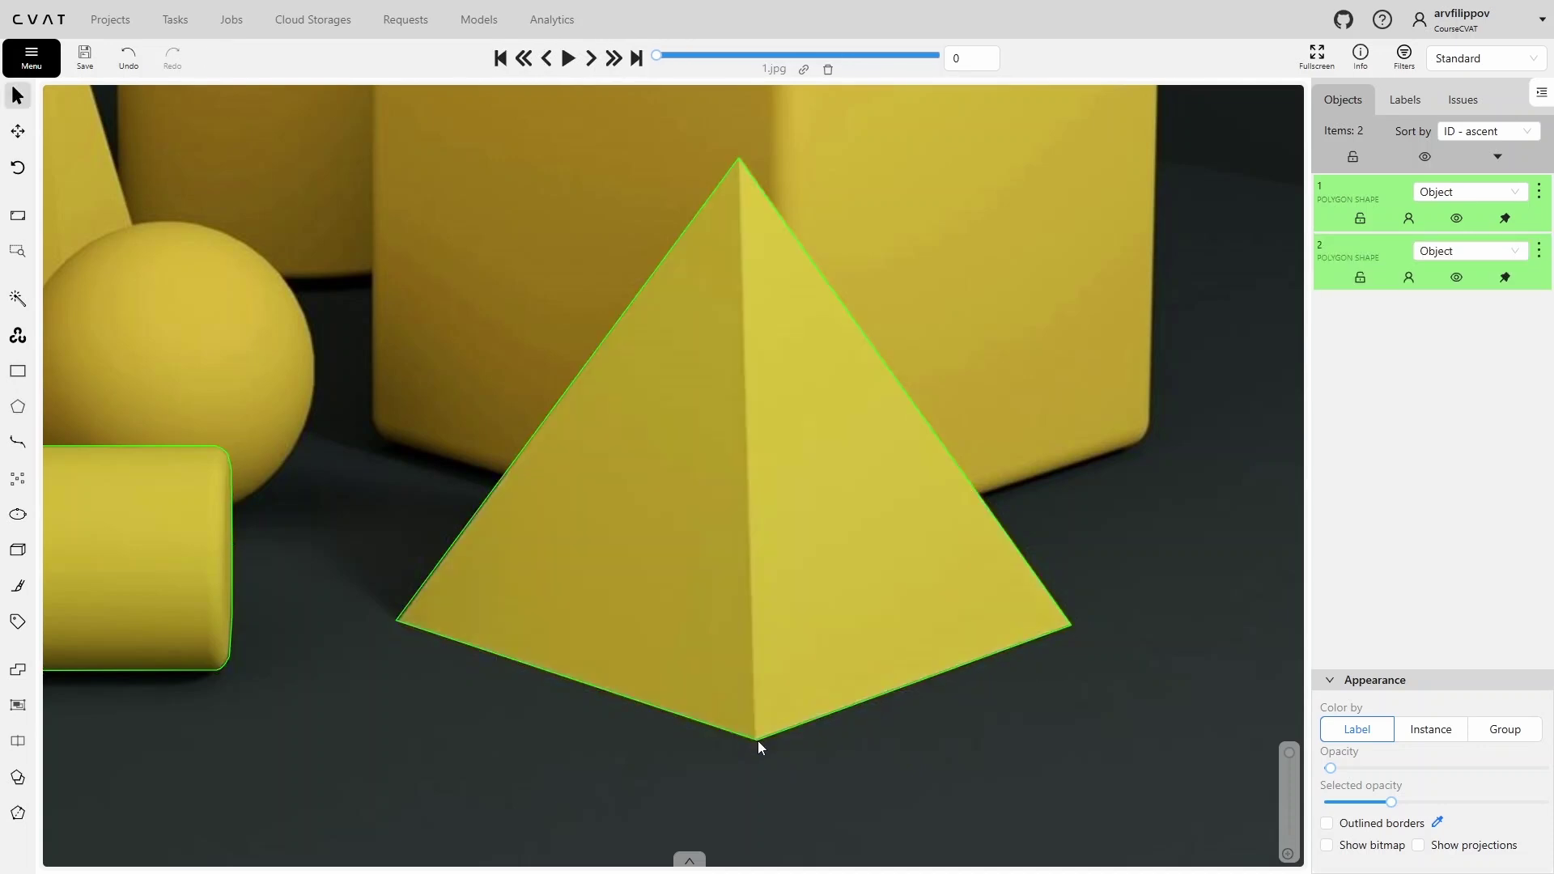
Start a polyline shape, go to the next frame, 2.jpg, and place points up the lower part of the white centre line
double_click(758, 740)
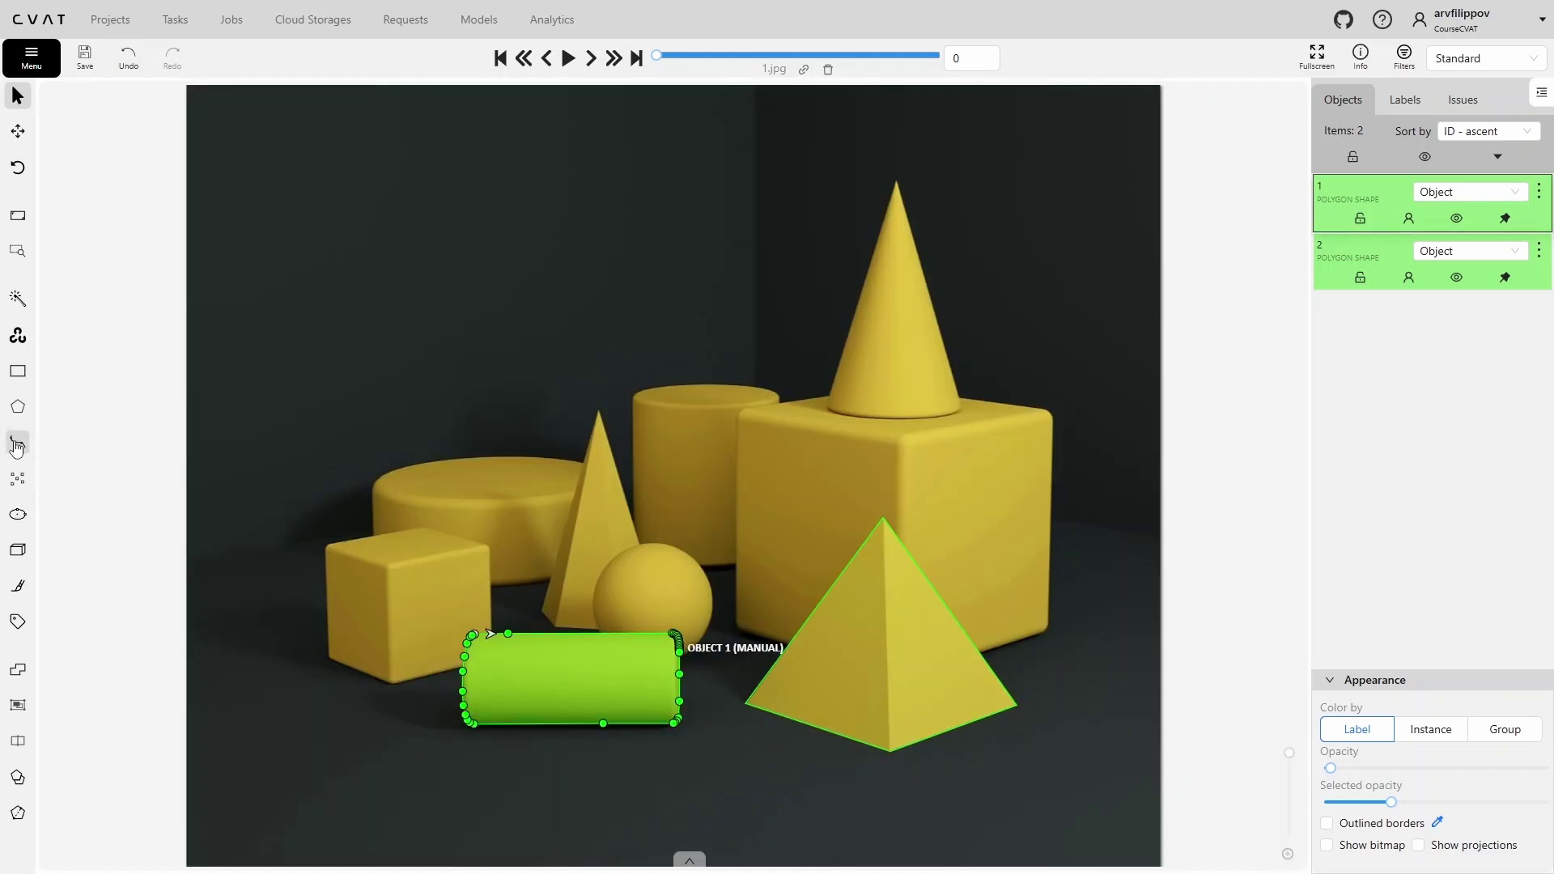
mouse_move(17, 447)
left_click(104, 508)
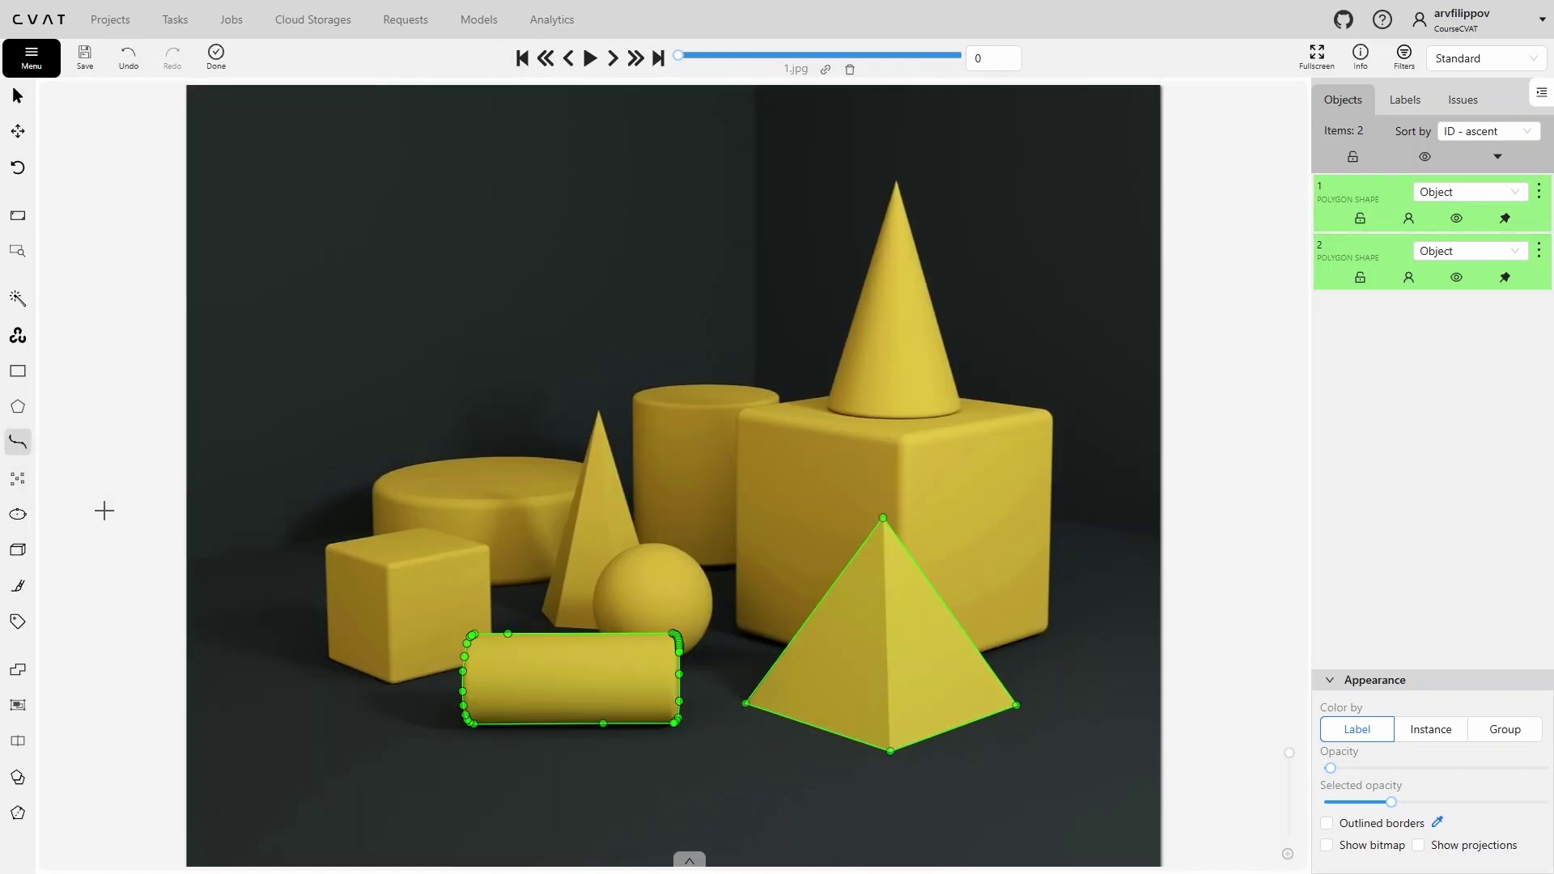
key("f")
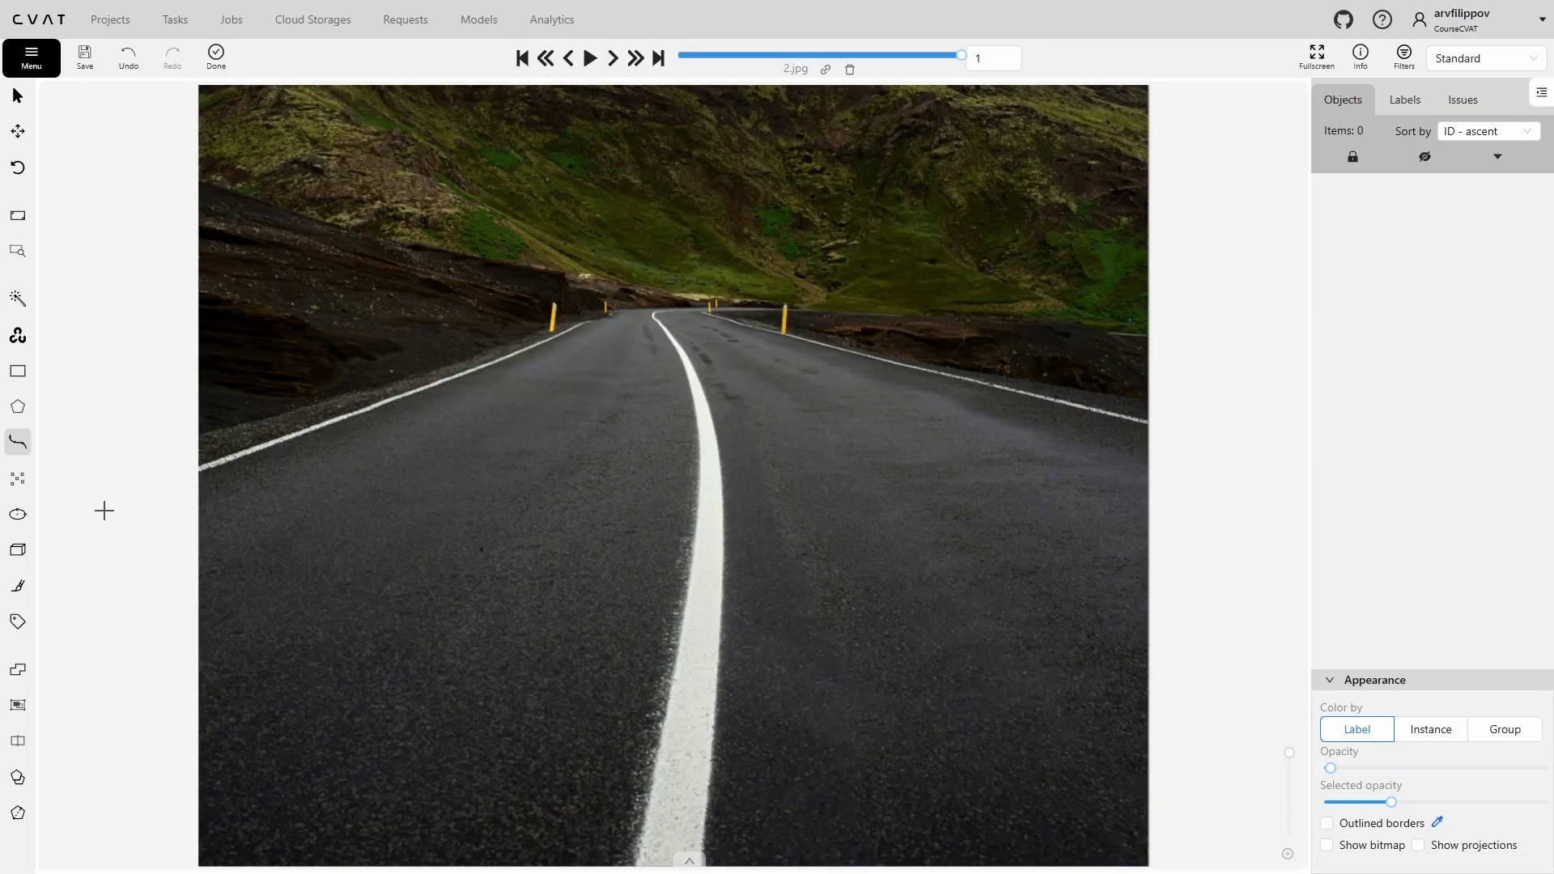
middle_click_drag(697, 794, 726, 631)
scroll(708, 692, "up", 5)
left_click(690, 704)
scroll(733, 457, "down", 3)
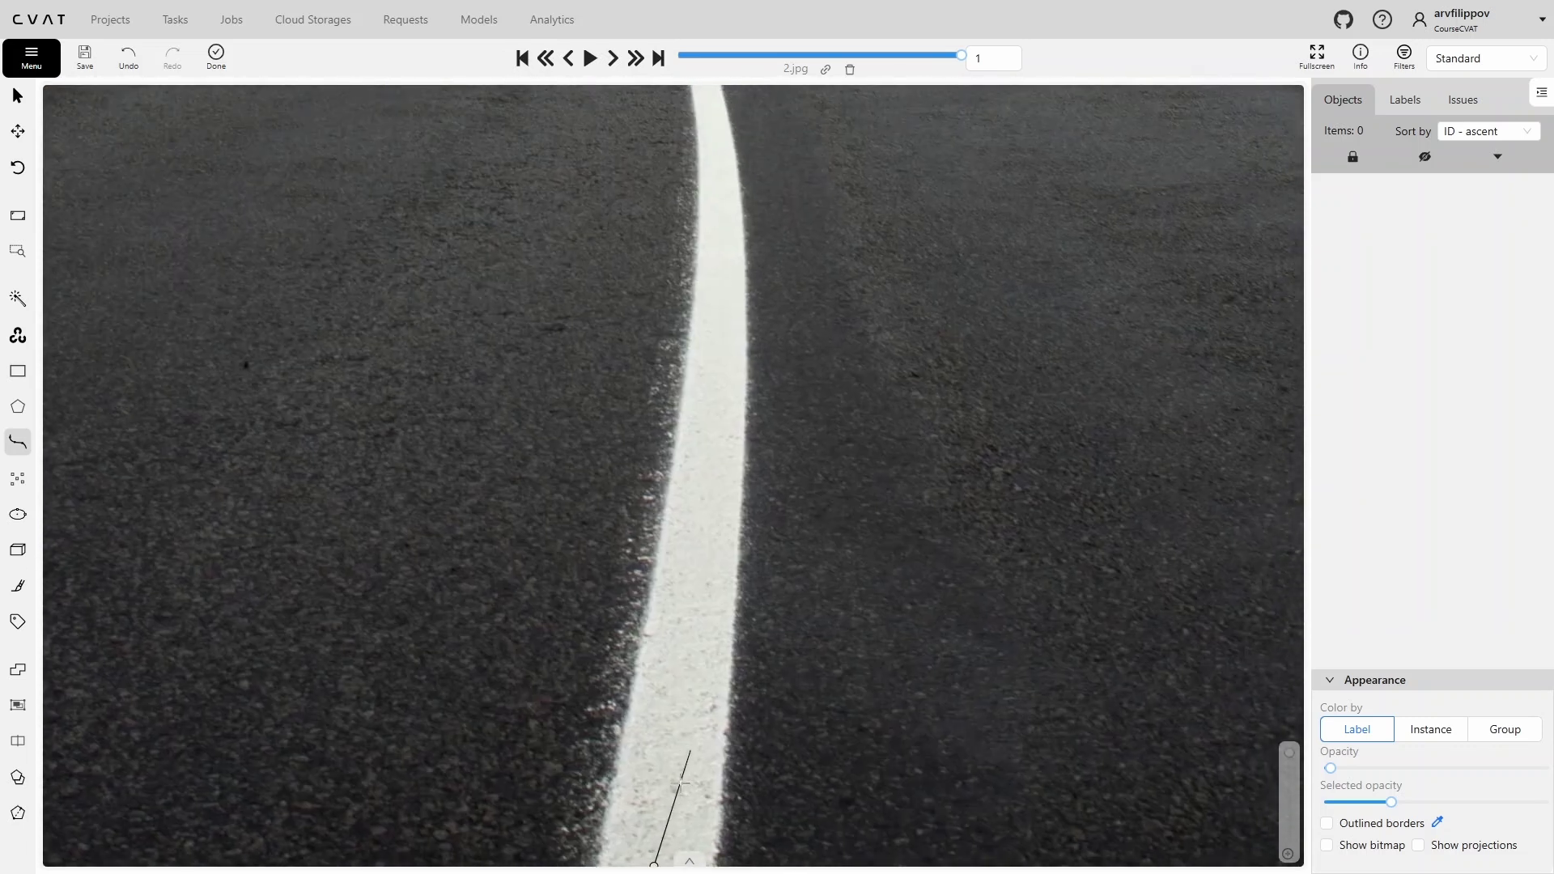
left_click(678, 657)
scroll(655, 739, "down", 5)
left_click(664, 654)
left_click(656, 534)
left_click(633, 441)
Continue the polyline along the narrowing centre line towards the bend
middle_click_drag(636, 438, 701, 688)
scroll(701, 689, "up", 2)
scroll(697, 690, "up", 2)
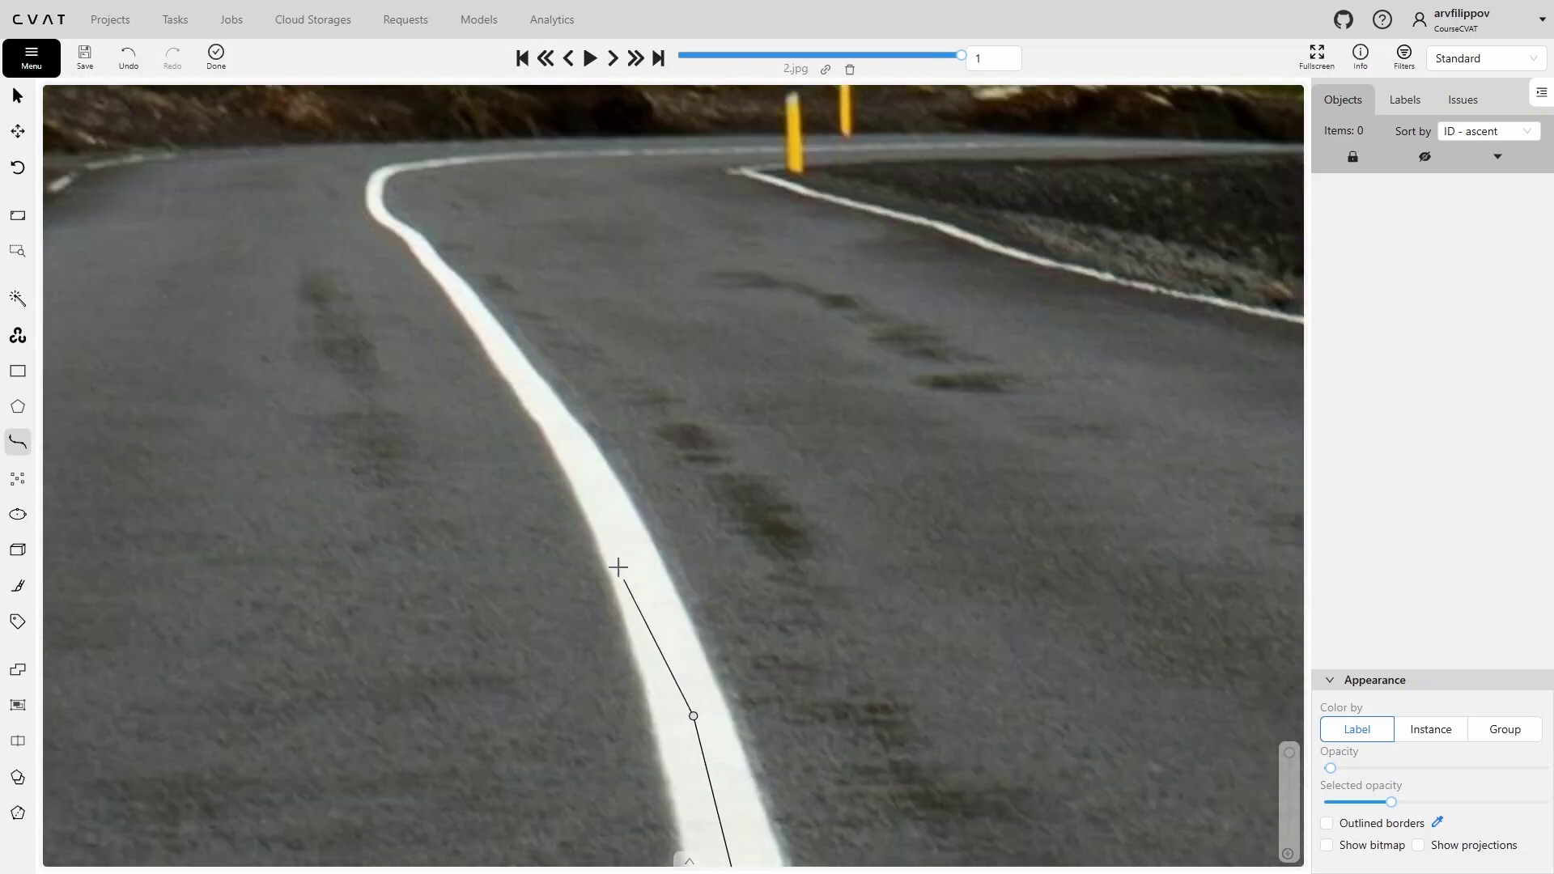
left_click(604, 496)
left_click(535, 388)
left_click(454, 284)
Follow the centre line's sharp bend with closely spaced polyline points and continue onto the far stretch of road
middle_click_drag(509, 423, 611, 593)
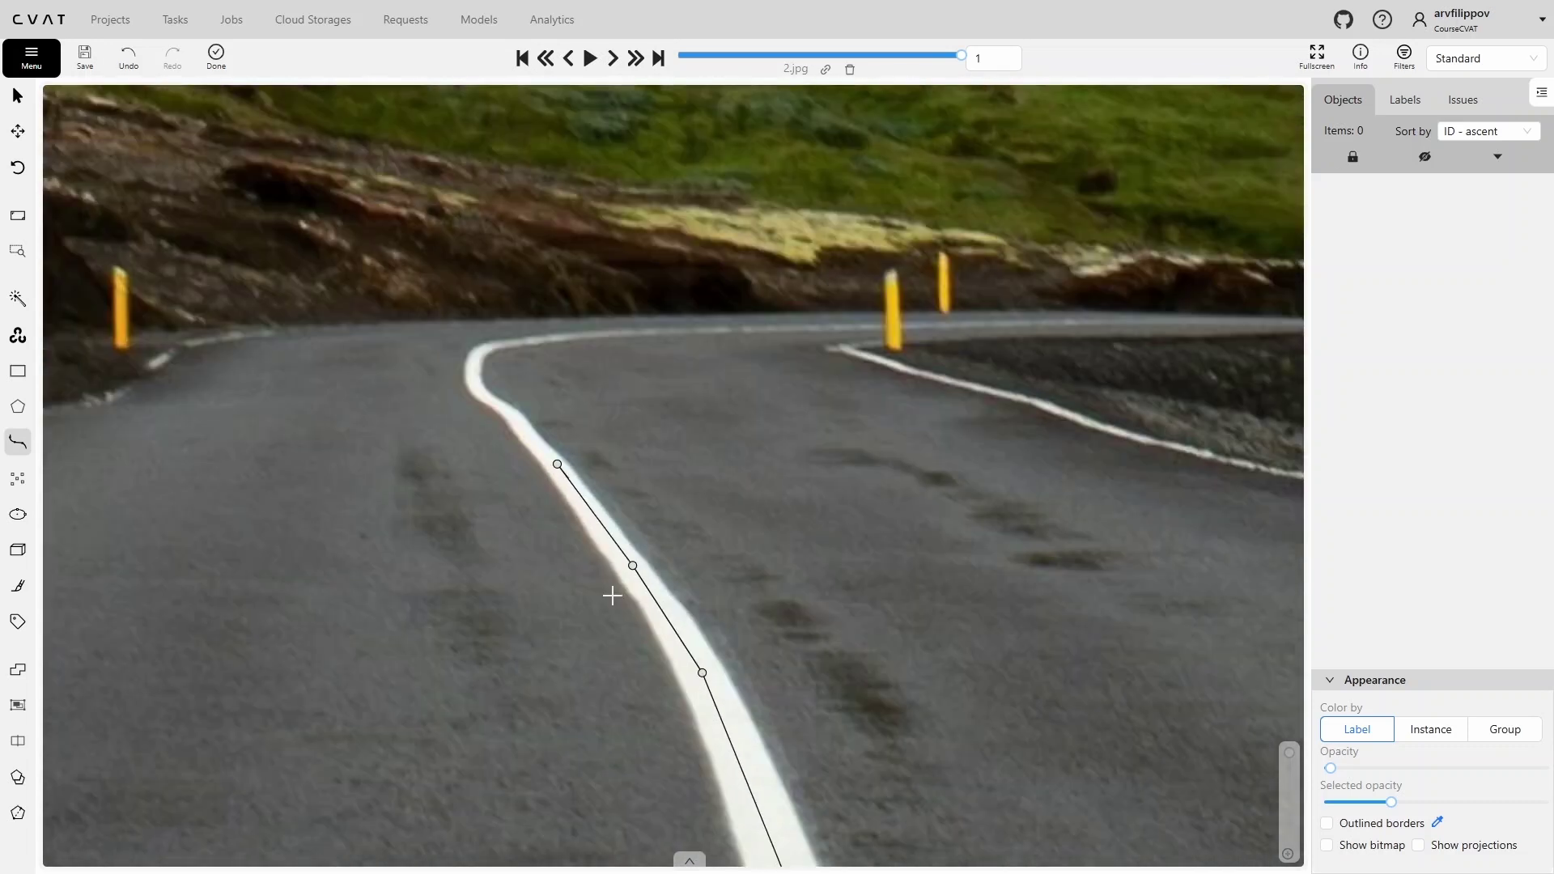
scroll(610, 594, "up", 2)
middle_click_drag(468, 321, 583, 627)
left_click(575, 624)
left_click(543, 590)
left_click(530, 565)
left_click(538, 531)
left_click(551, 524)
left_click(580, 515)
left_click(838, 501)
Extend the polyline along the distant road almost to the large right-hand yellow post and finish it
middle_click_drag(859, 503, 196, 478)
left_click(778, 467)
left_click(1036, 466)
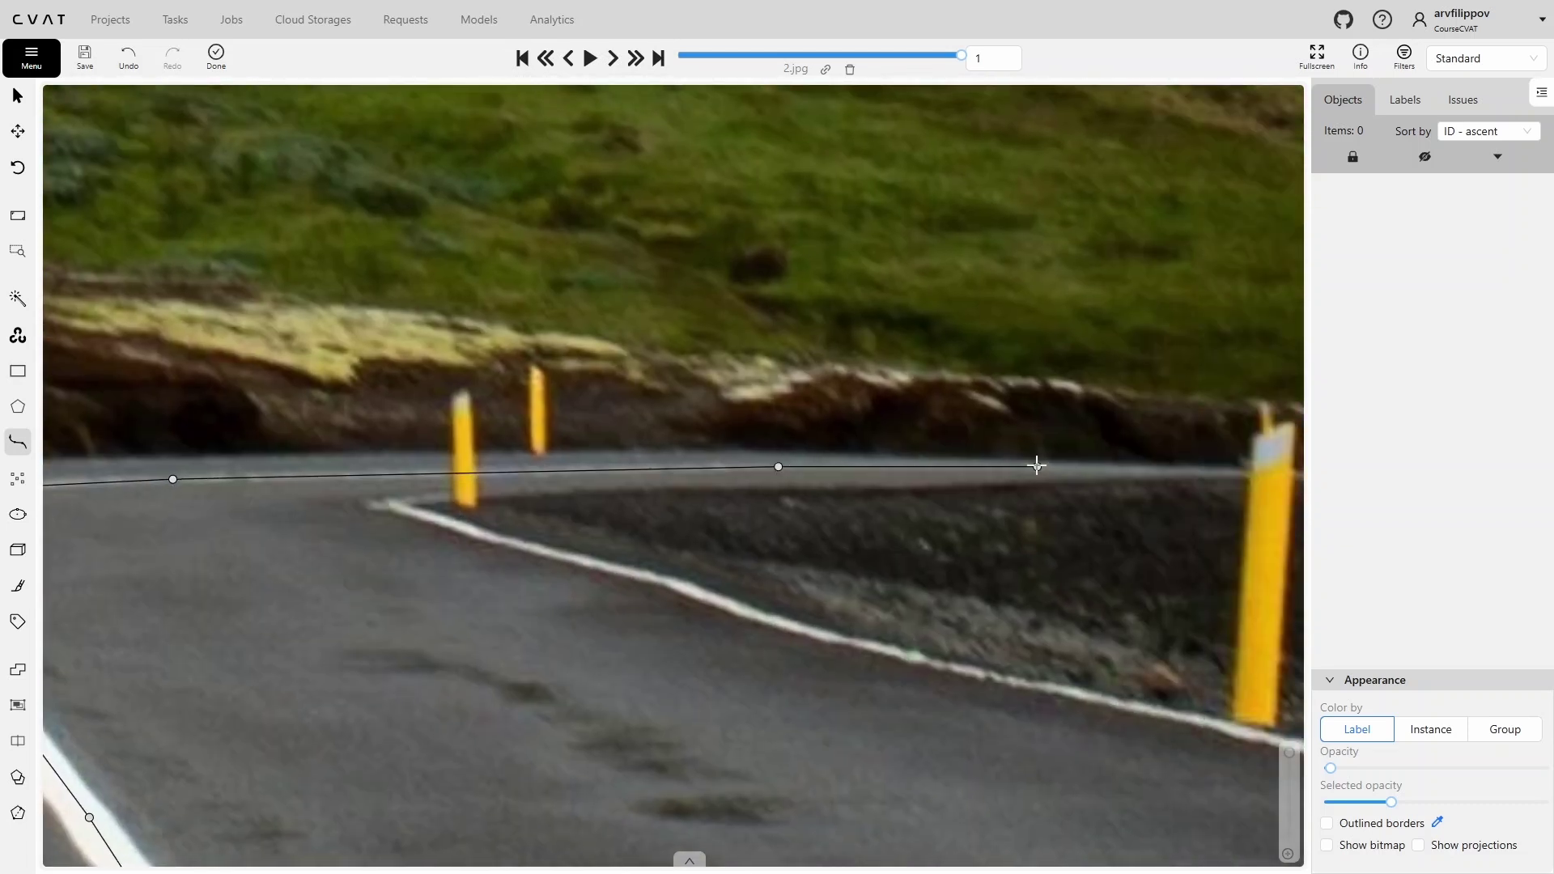
key("n")
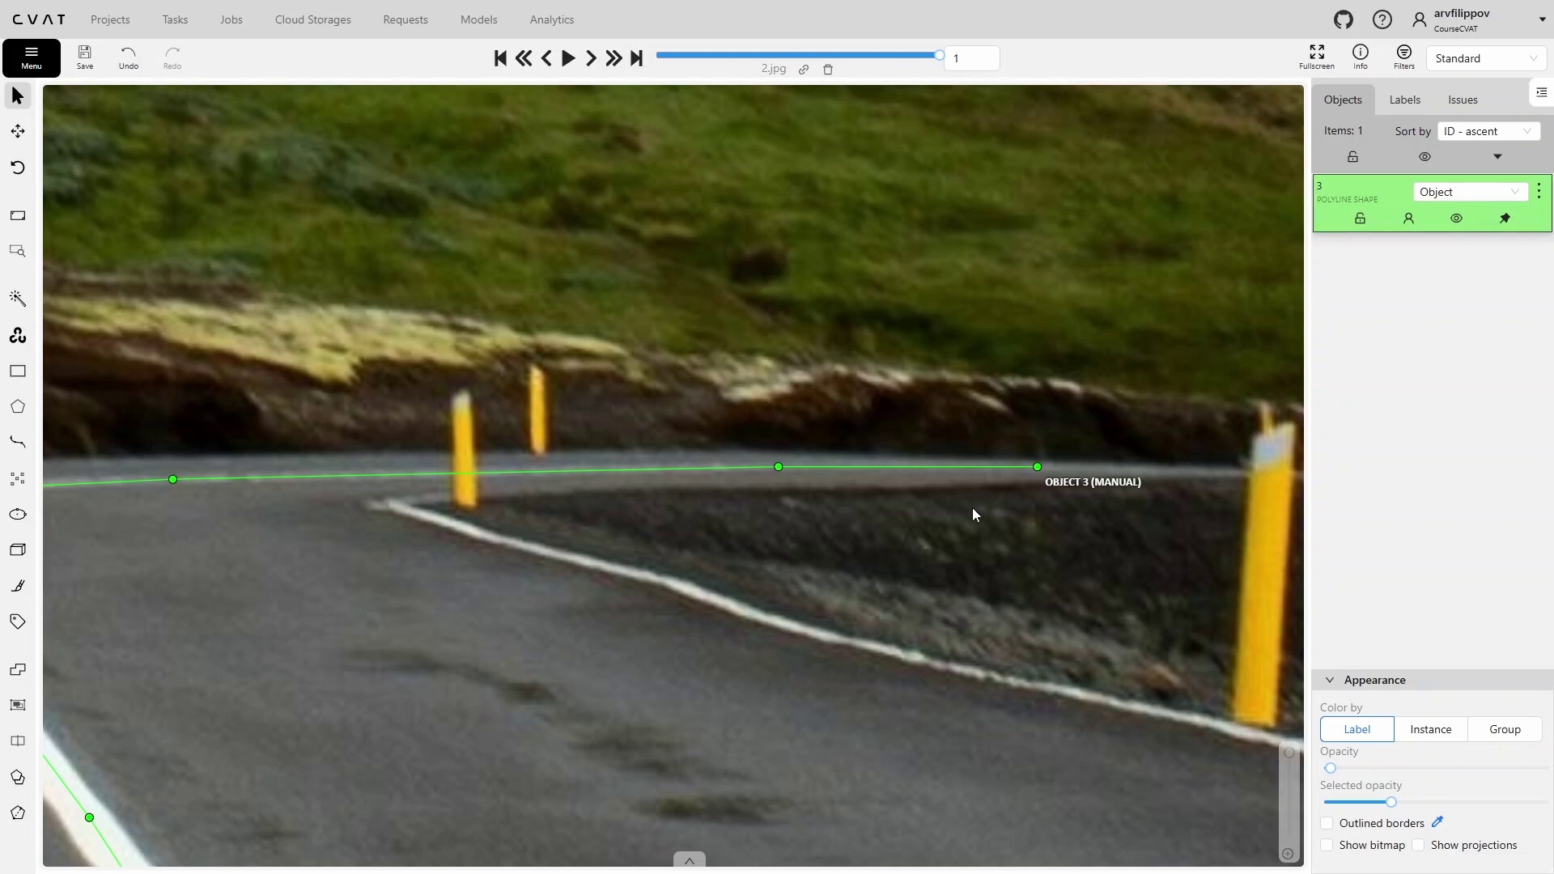
Draw a roughly circular polygon shape with 15 points on the road's left lane
double_click(972, 508)
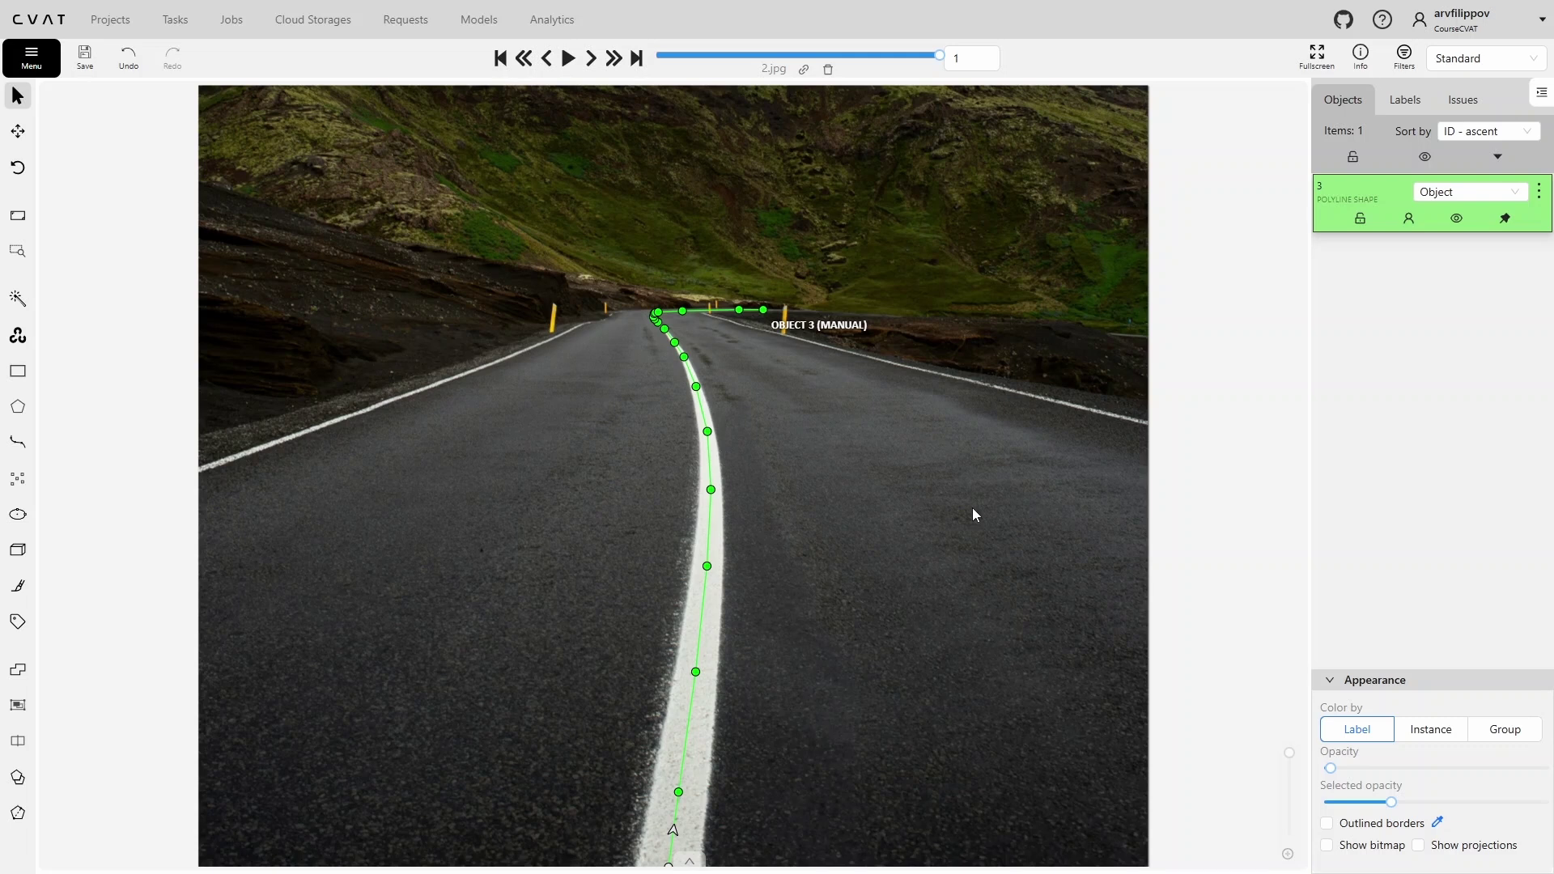
mouse_move(18, 406)
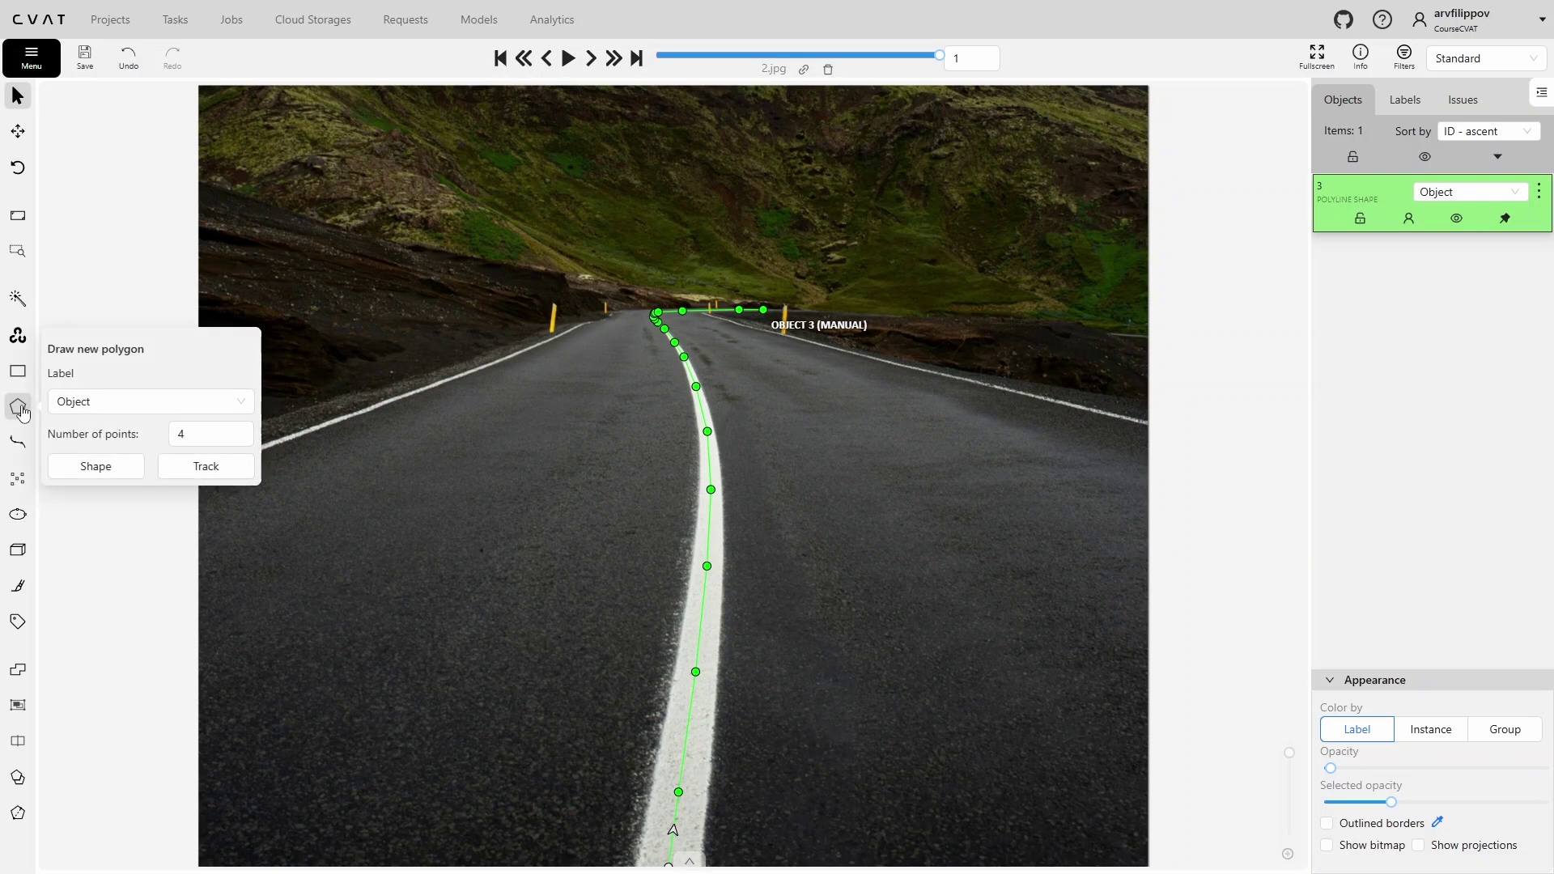
left_click(98, 469)
left_click(354, 446)
left_click(410, 405)
left_click(467, 394)
left_click(529, 401)
left_click(572, 426)
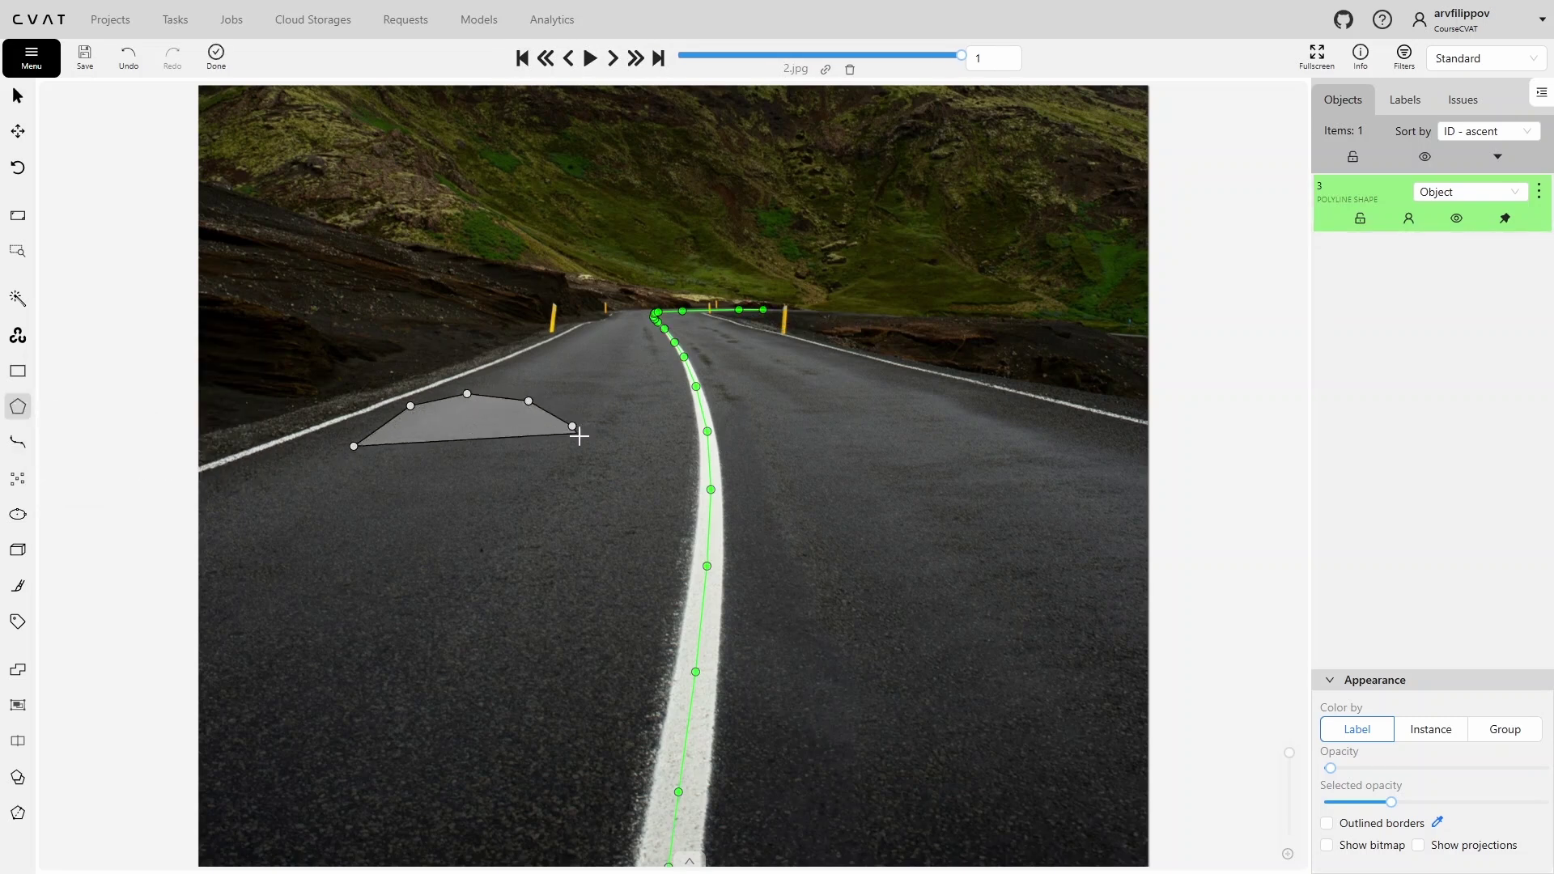
left_click(596, 480)
left_click(602, 514)
left_click(588, 571)
left_click(570, 602)
left_click(506, 625)
left_click(430, 638)
left_click(378, 625)
left_click(350, 601)
left_click(335, 554)
left_click(332, 499)
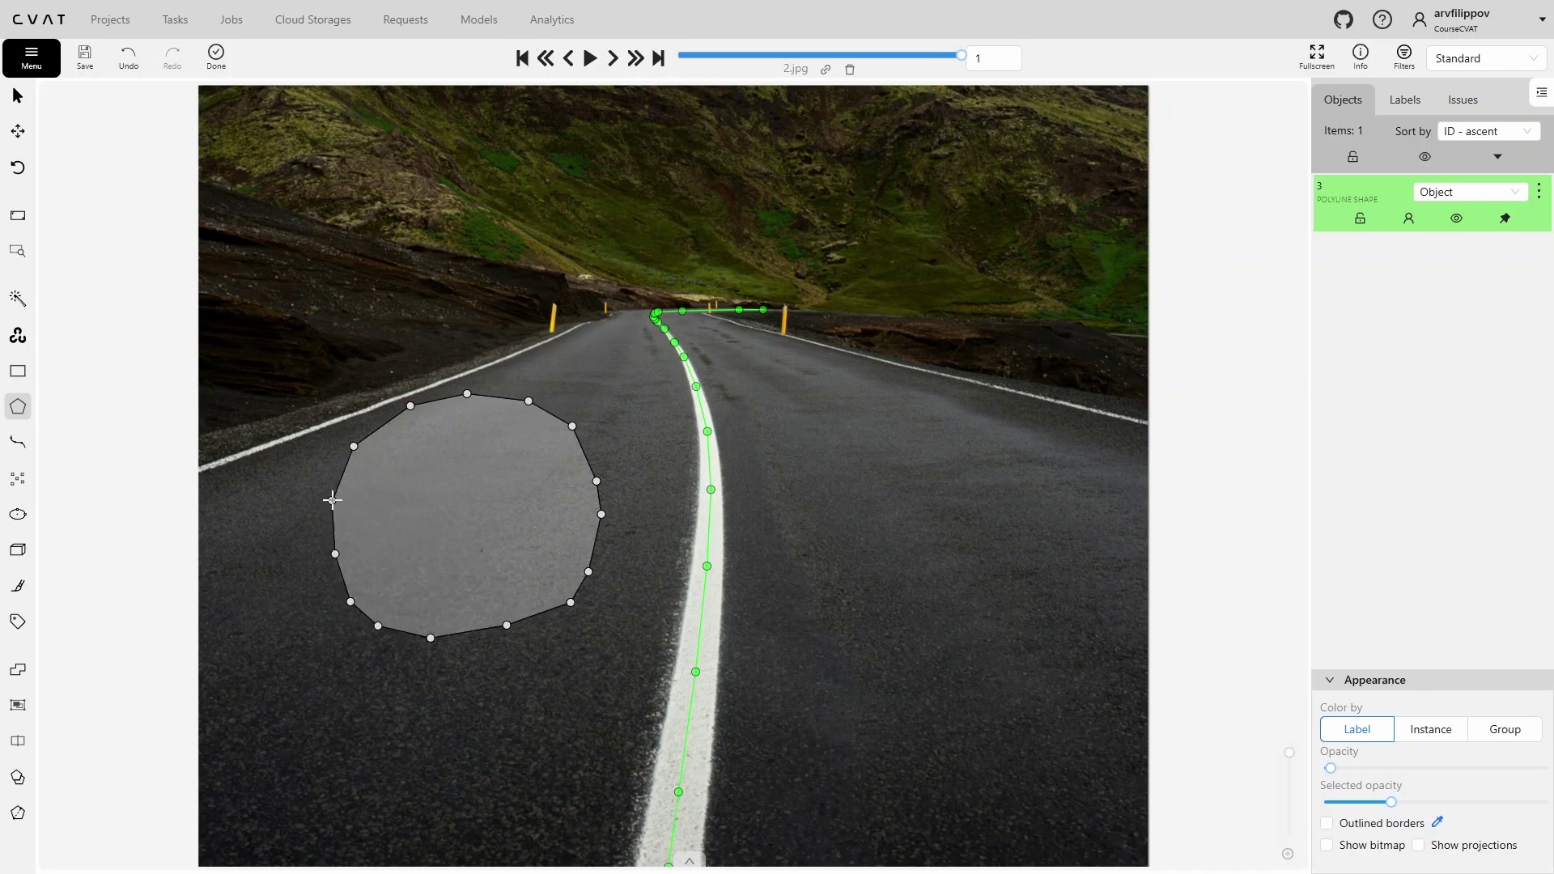
key("n")
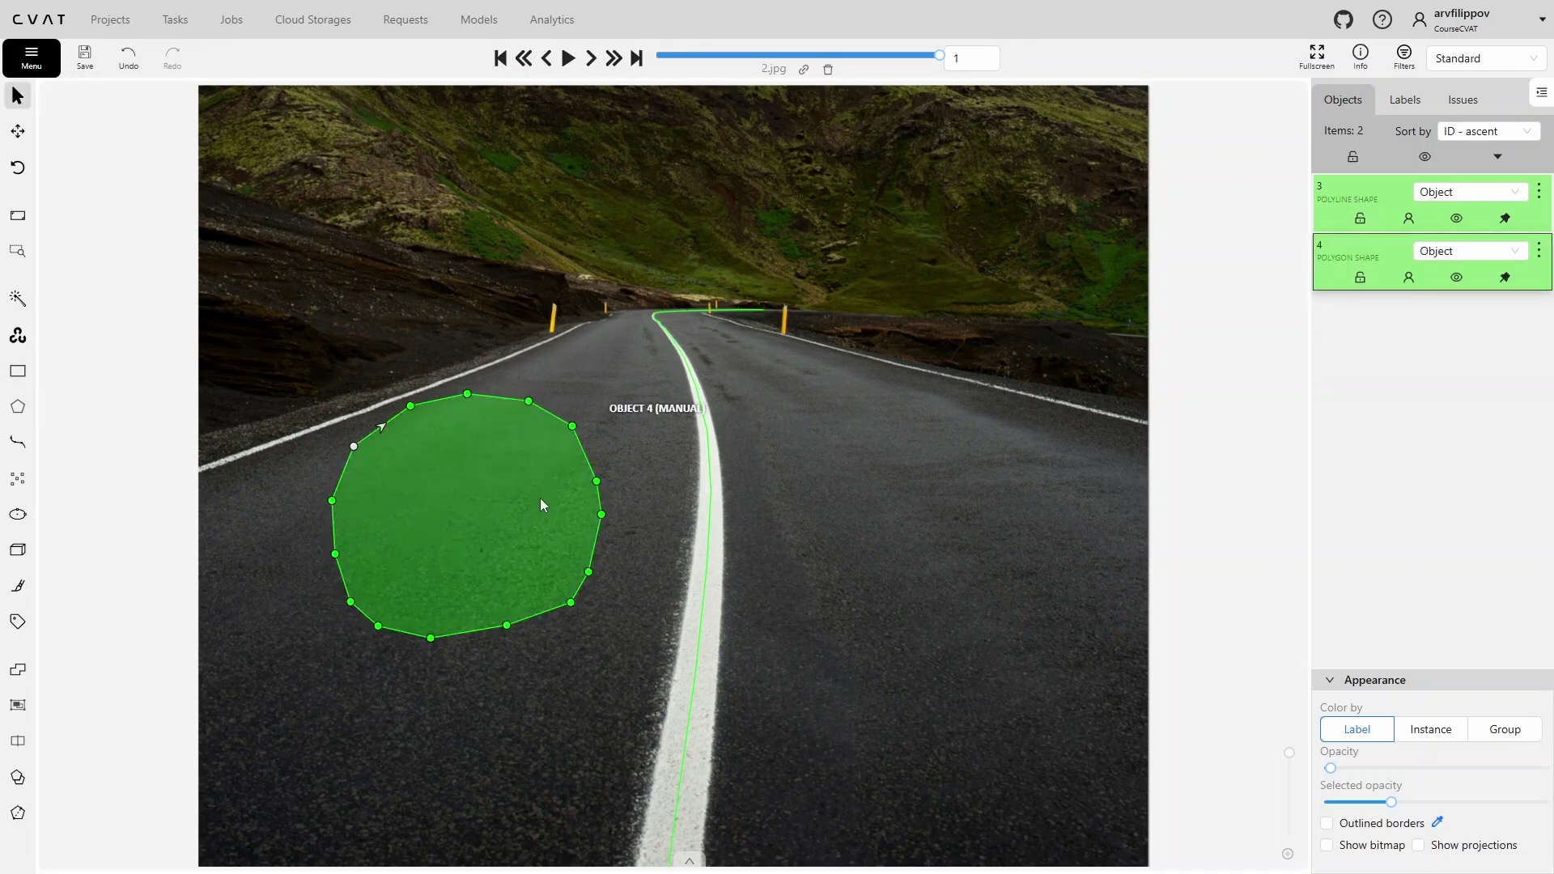
Open the object options on the canvas for the centre-line polyline and for the round polygon
right_click(722, 519)
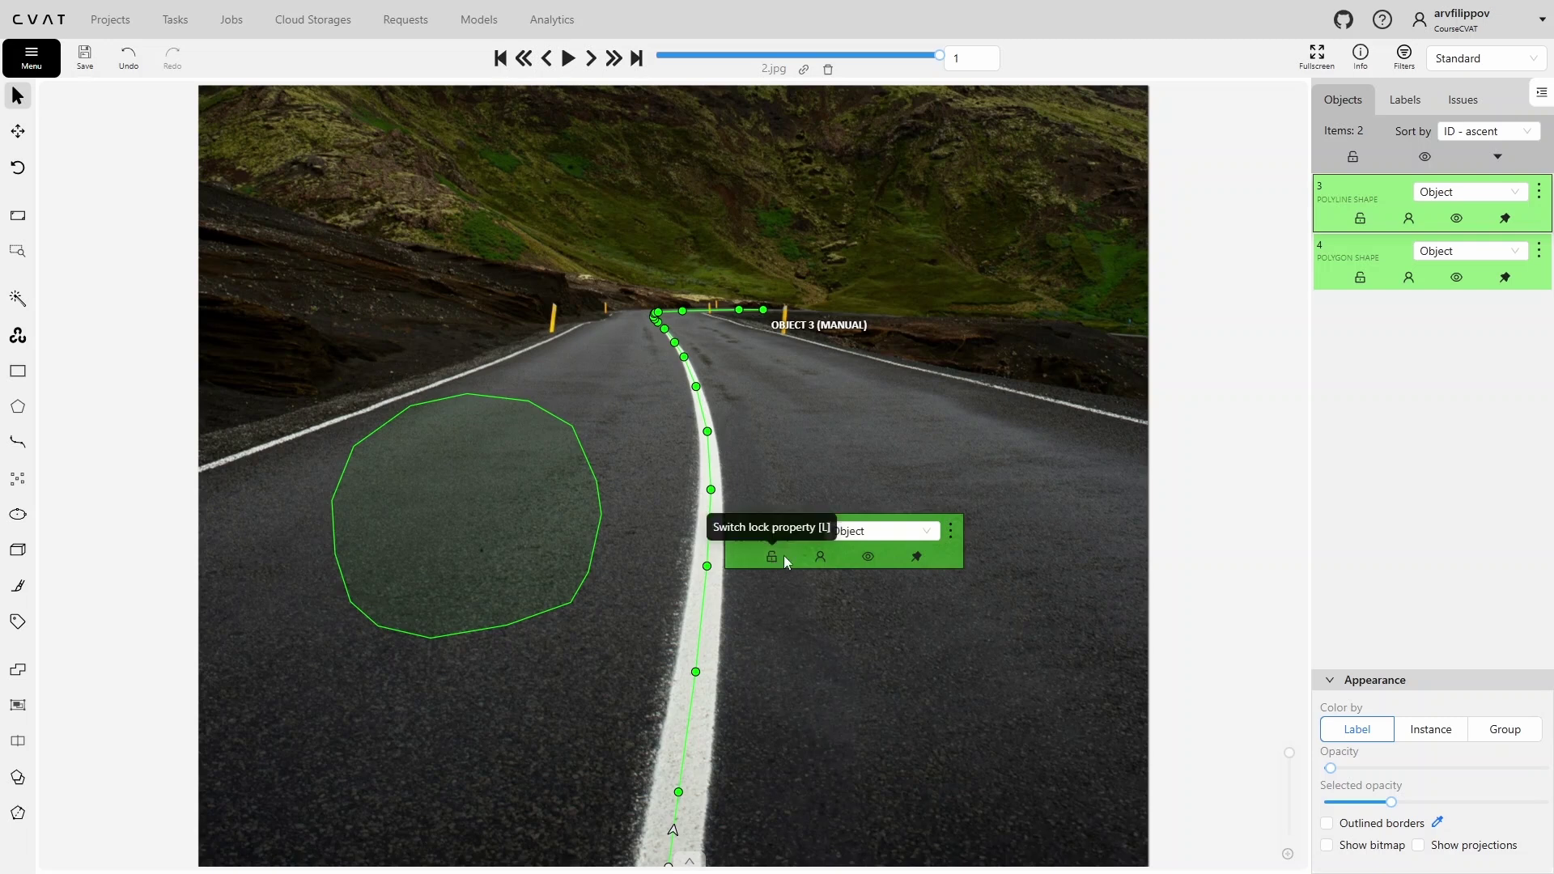
right_click(571, 521)
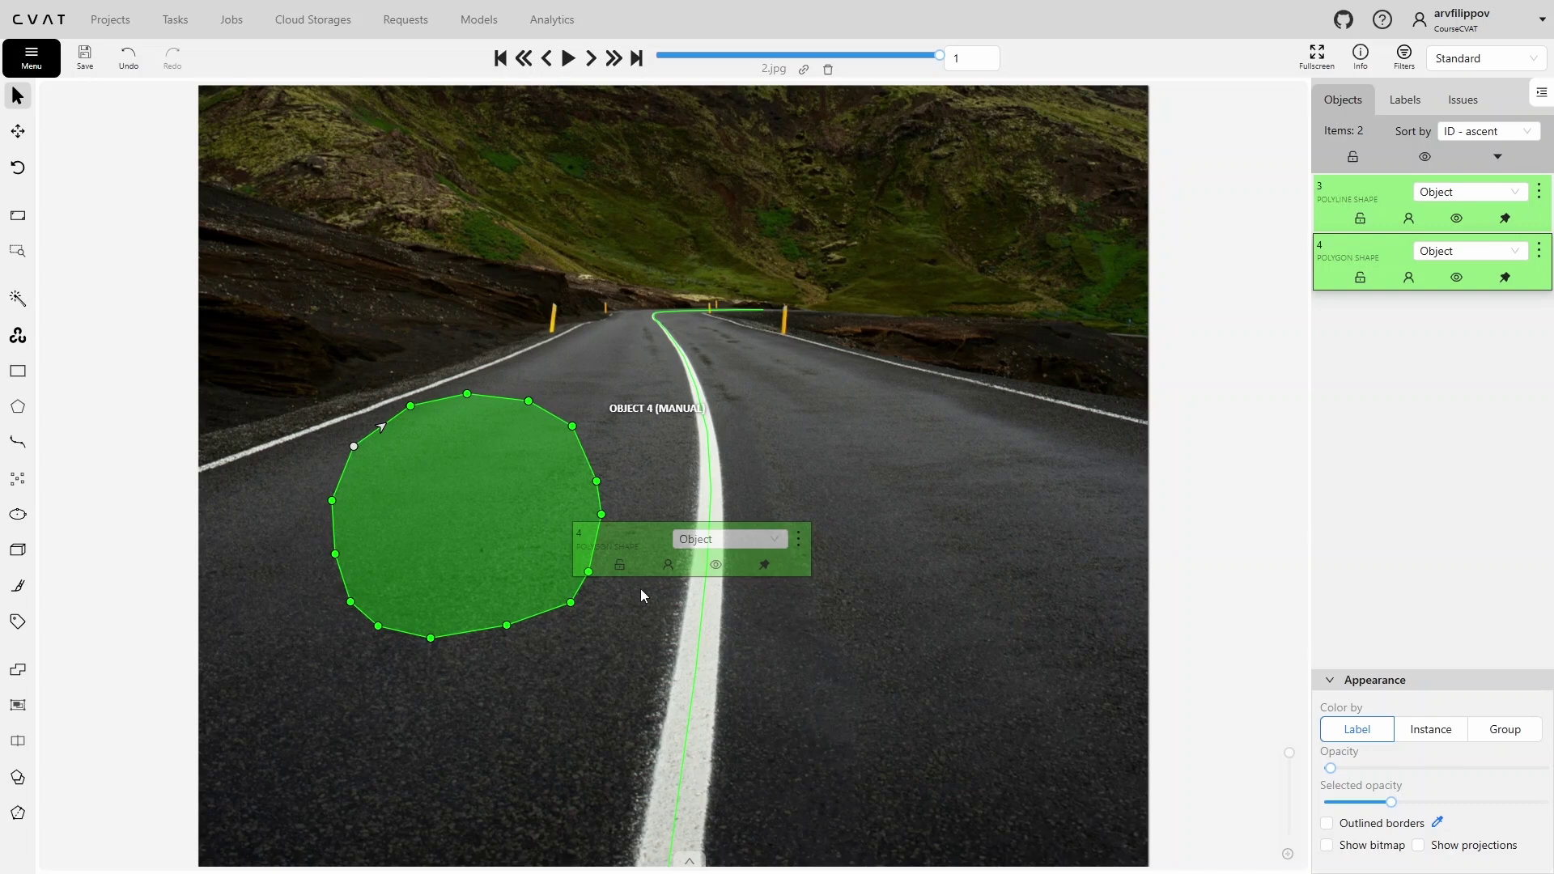
Unpin the centre-line polyline, try moving it onto the road's right lane, and undo the move
left_click(482, 541)
mouse_move(483, 541)
left_mouse_down()
mouse_move(499, 502)
mouse_move(467, 528)
left_mouse_up()
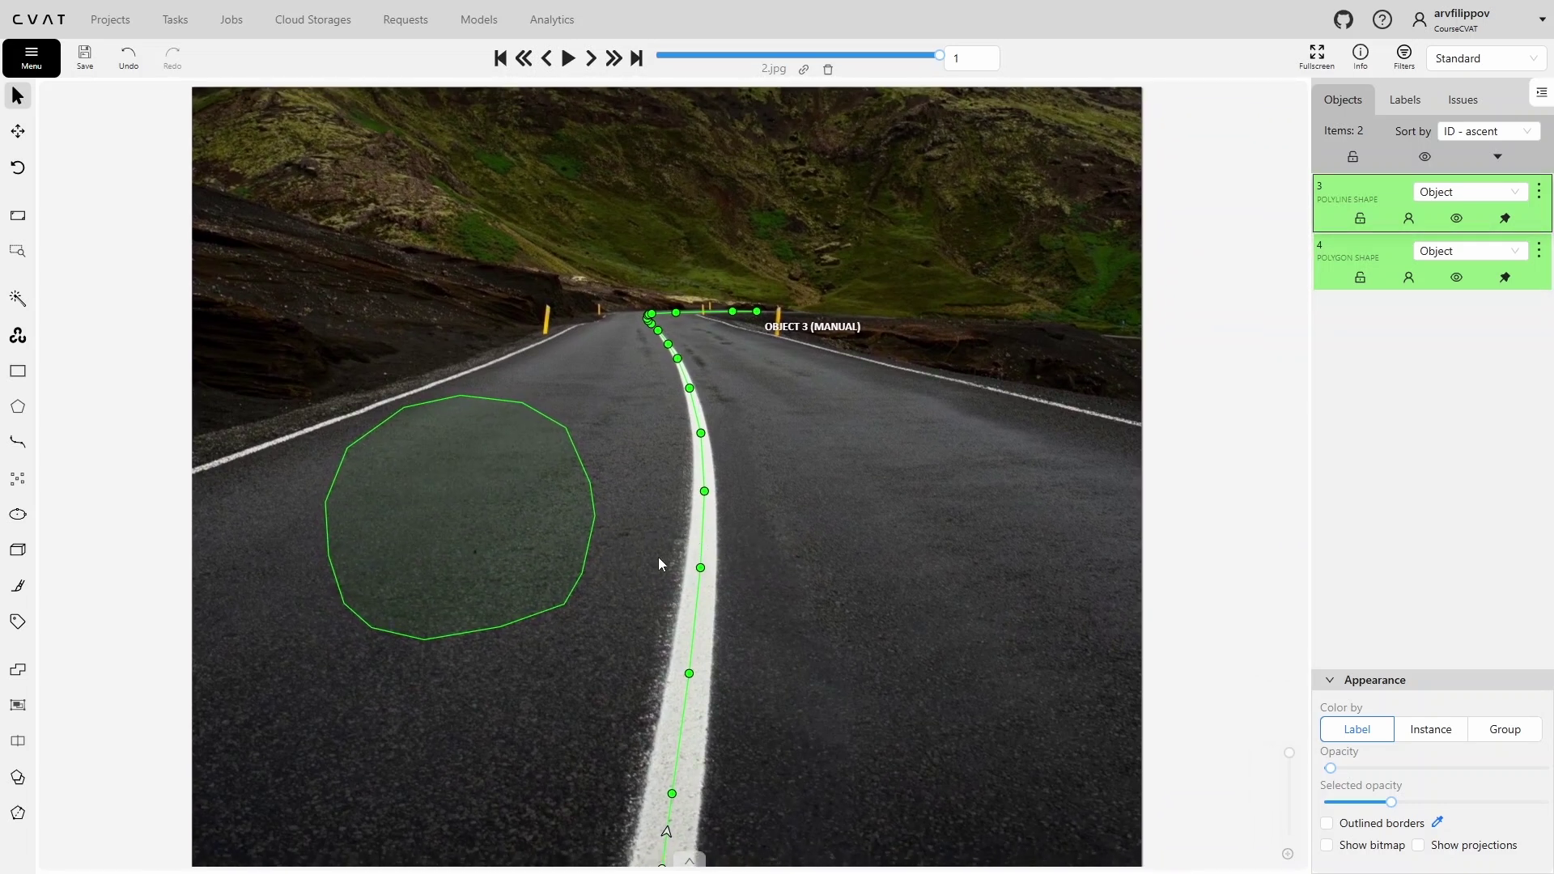
right_click(703, 533)
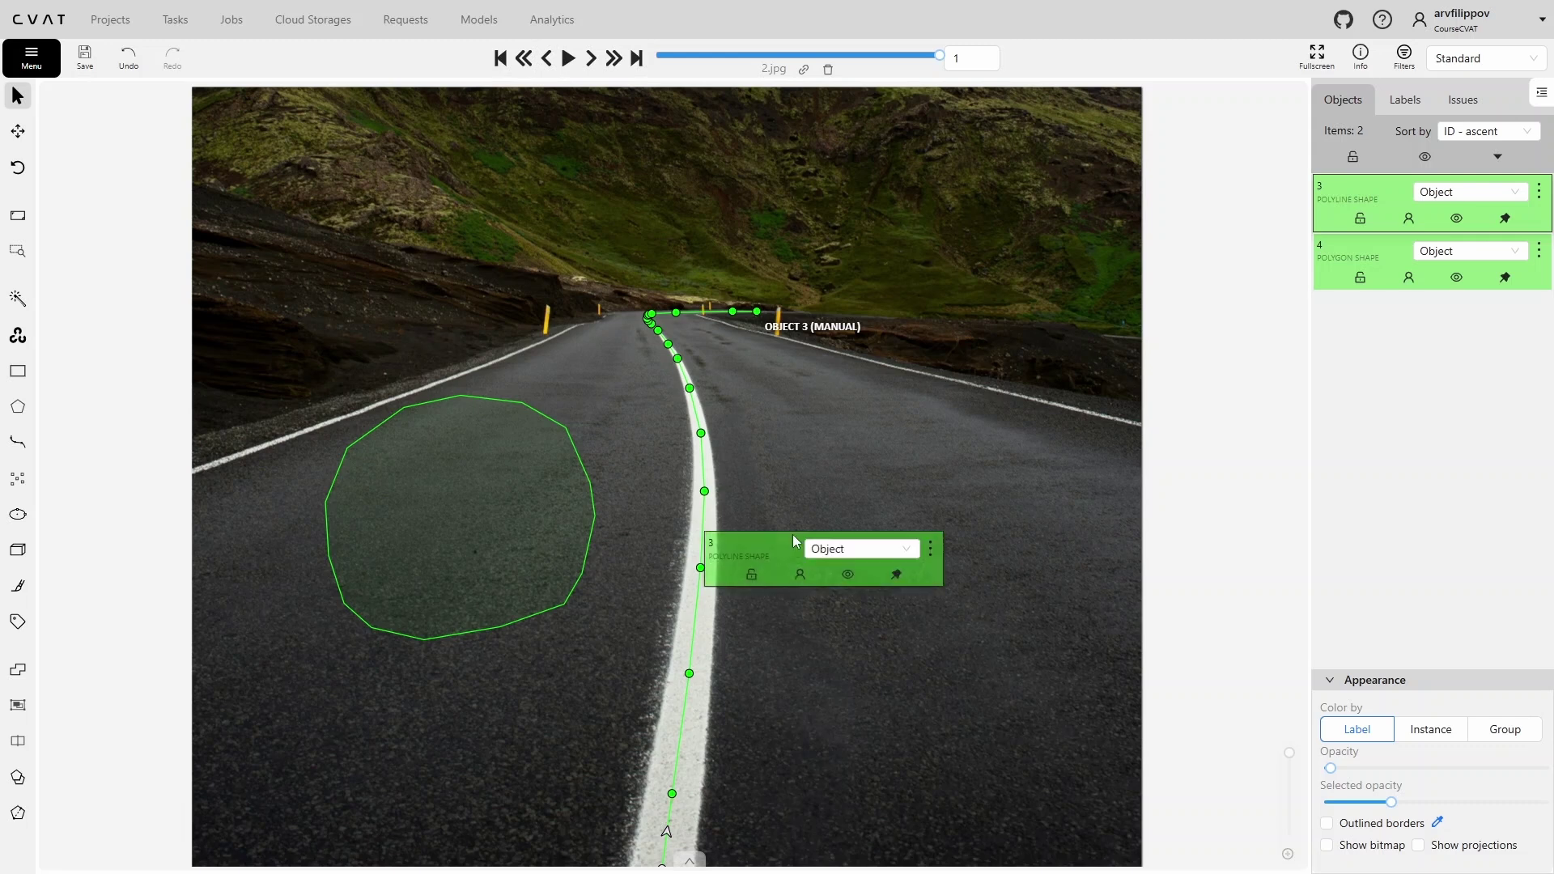
left_click(894, 587)
left_click_drag(708, 526, 842, 526)
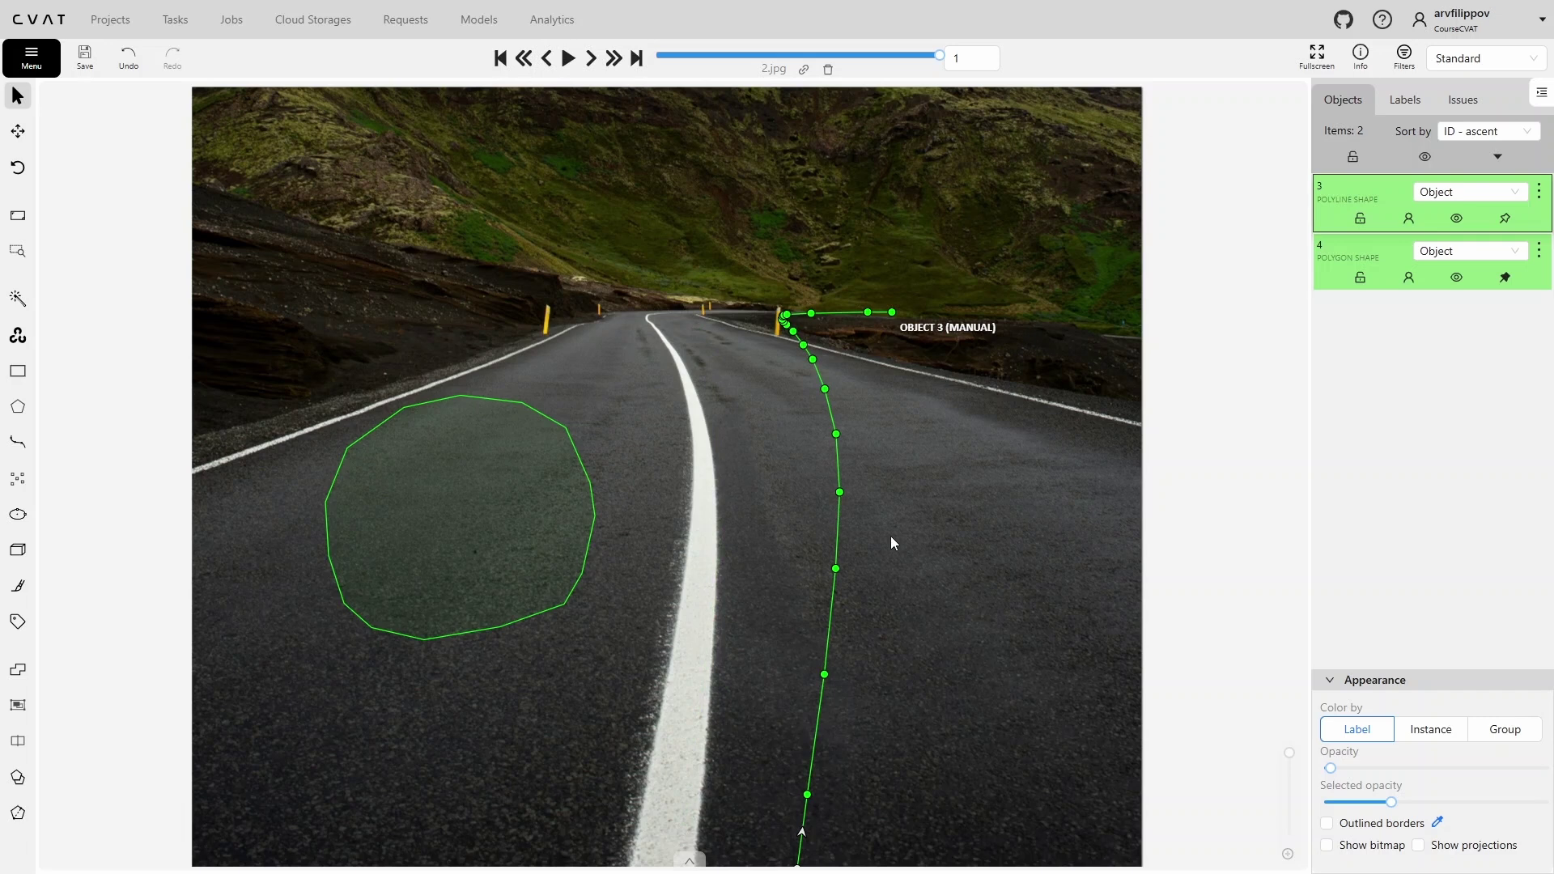
key("ctrl+z")
Unpin the round polygon, try moving it slightly up and to the left, and undo the move
right_click(445, 508)
left_click(646, 550)
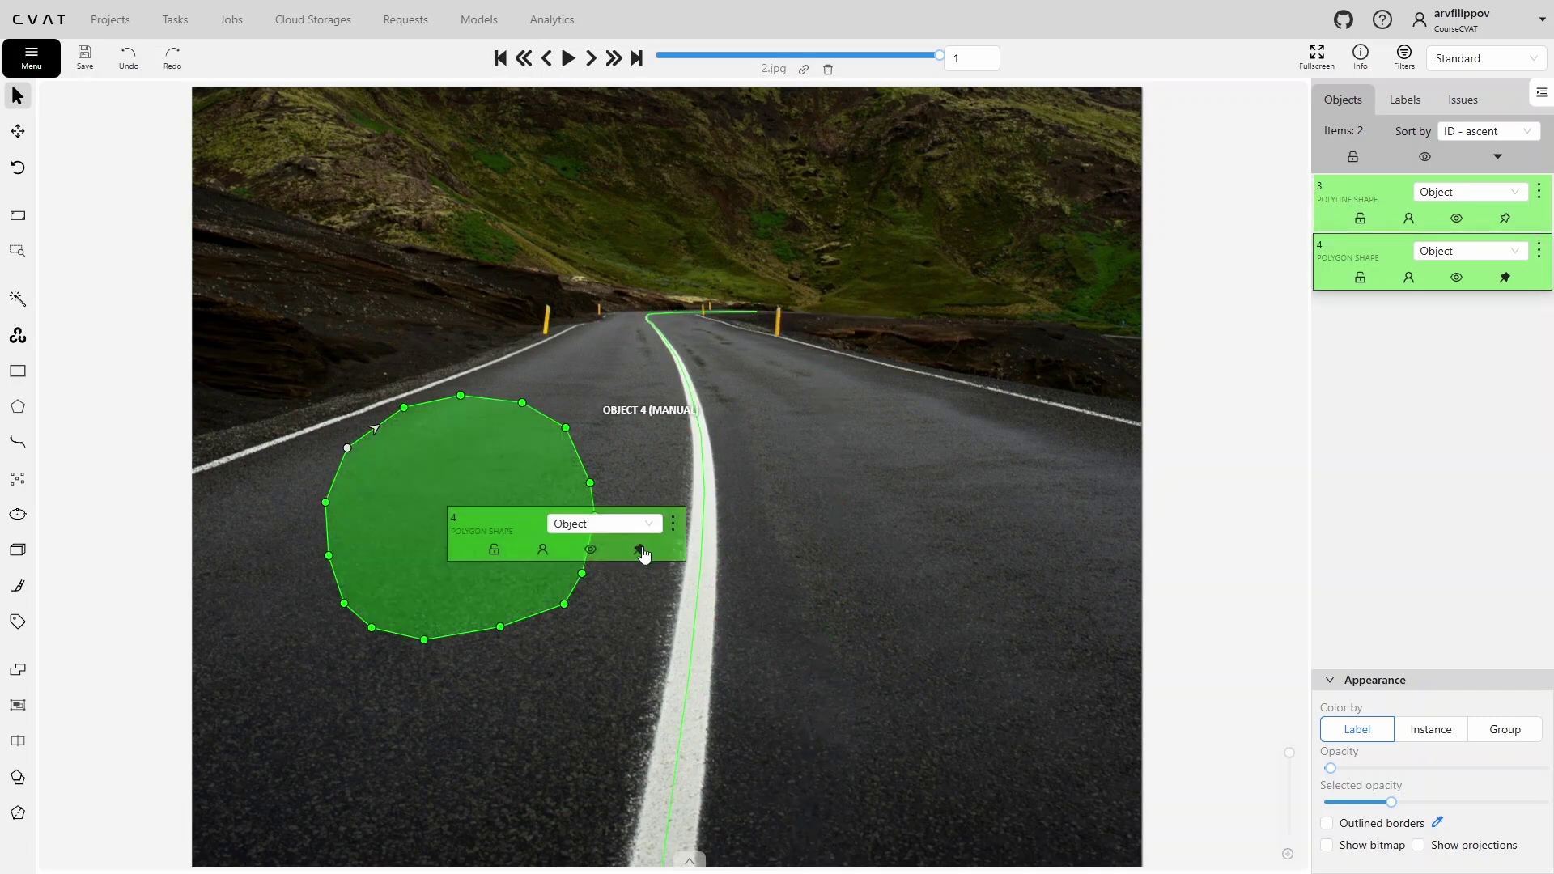
left_click_drag(472, 572, 461, 533)
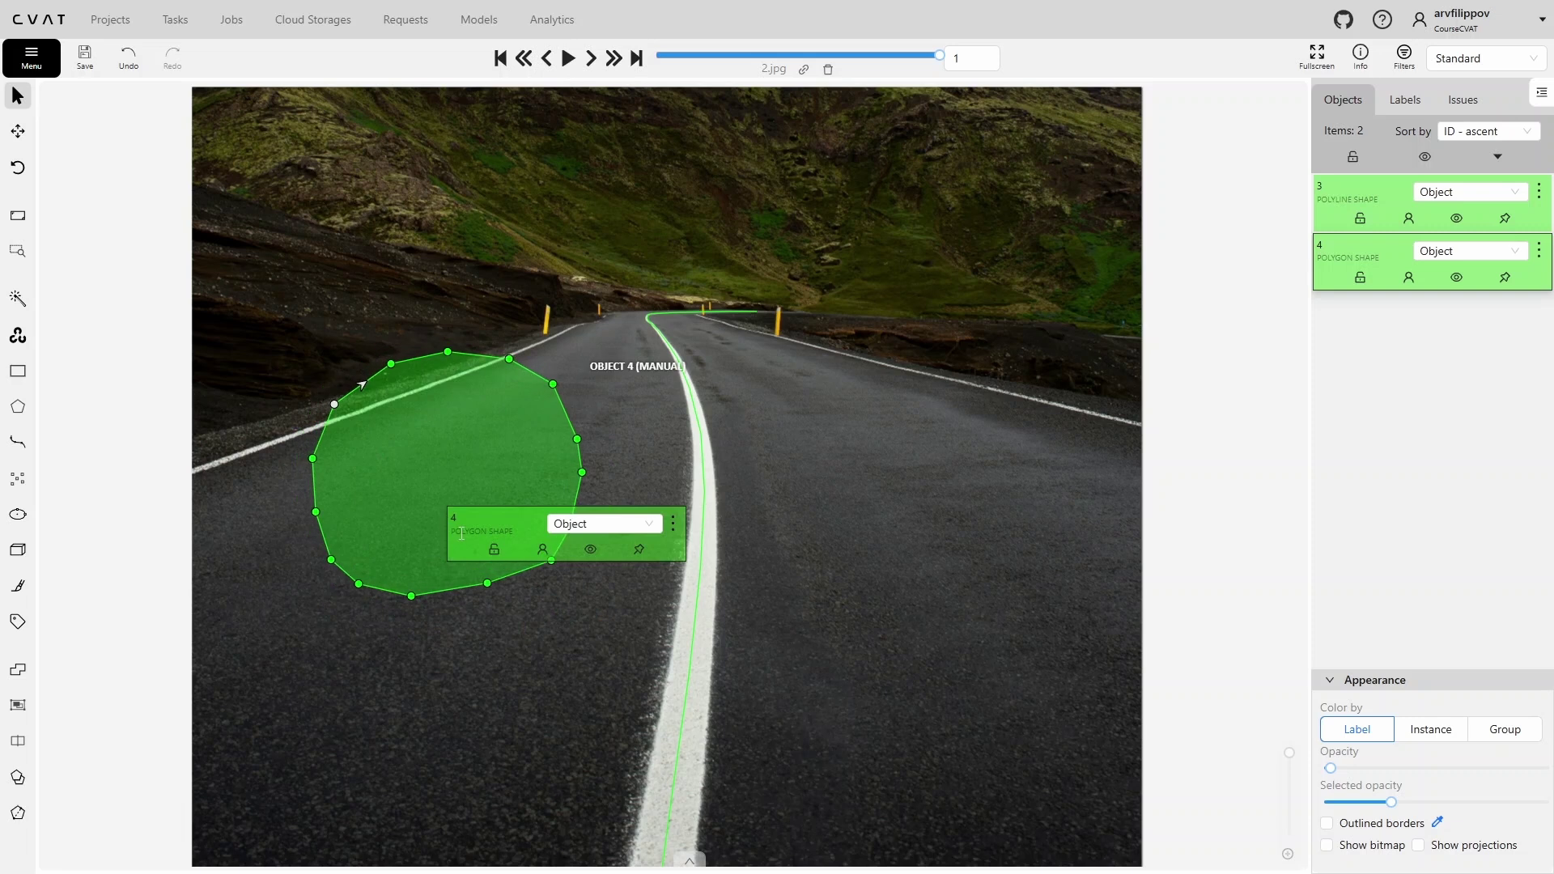
left_click(518, 609)
key("ctrl+z")
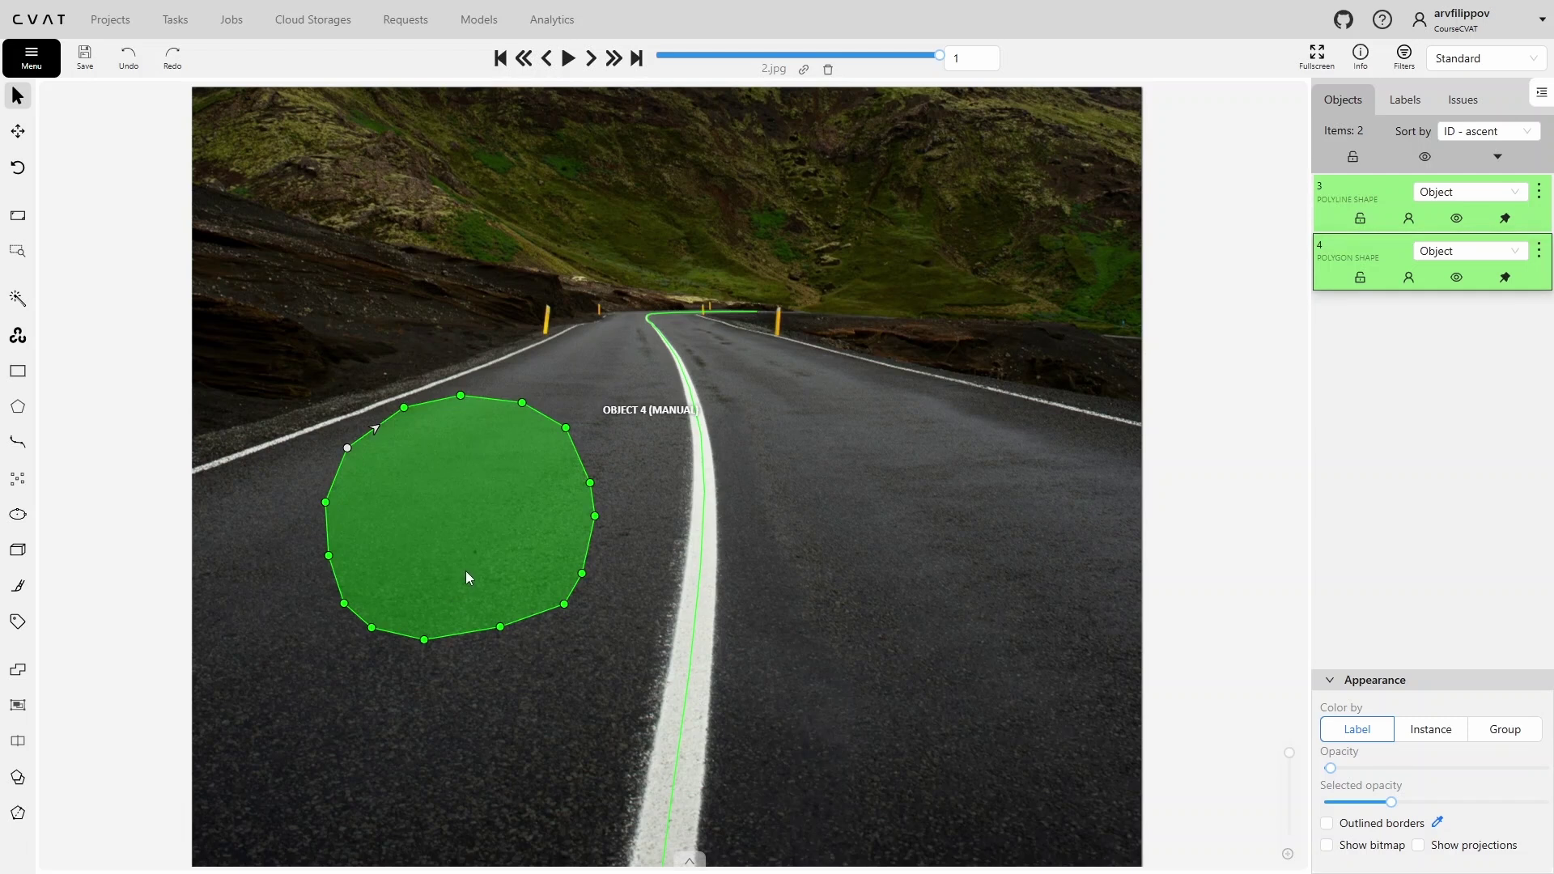
Set the round polygon's lower-right point as its start point and reverse the centre-line polyline's direction
right_click(565, 606)
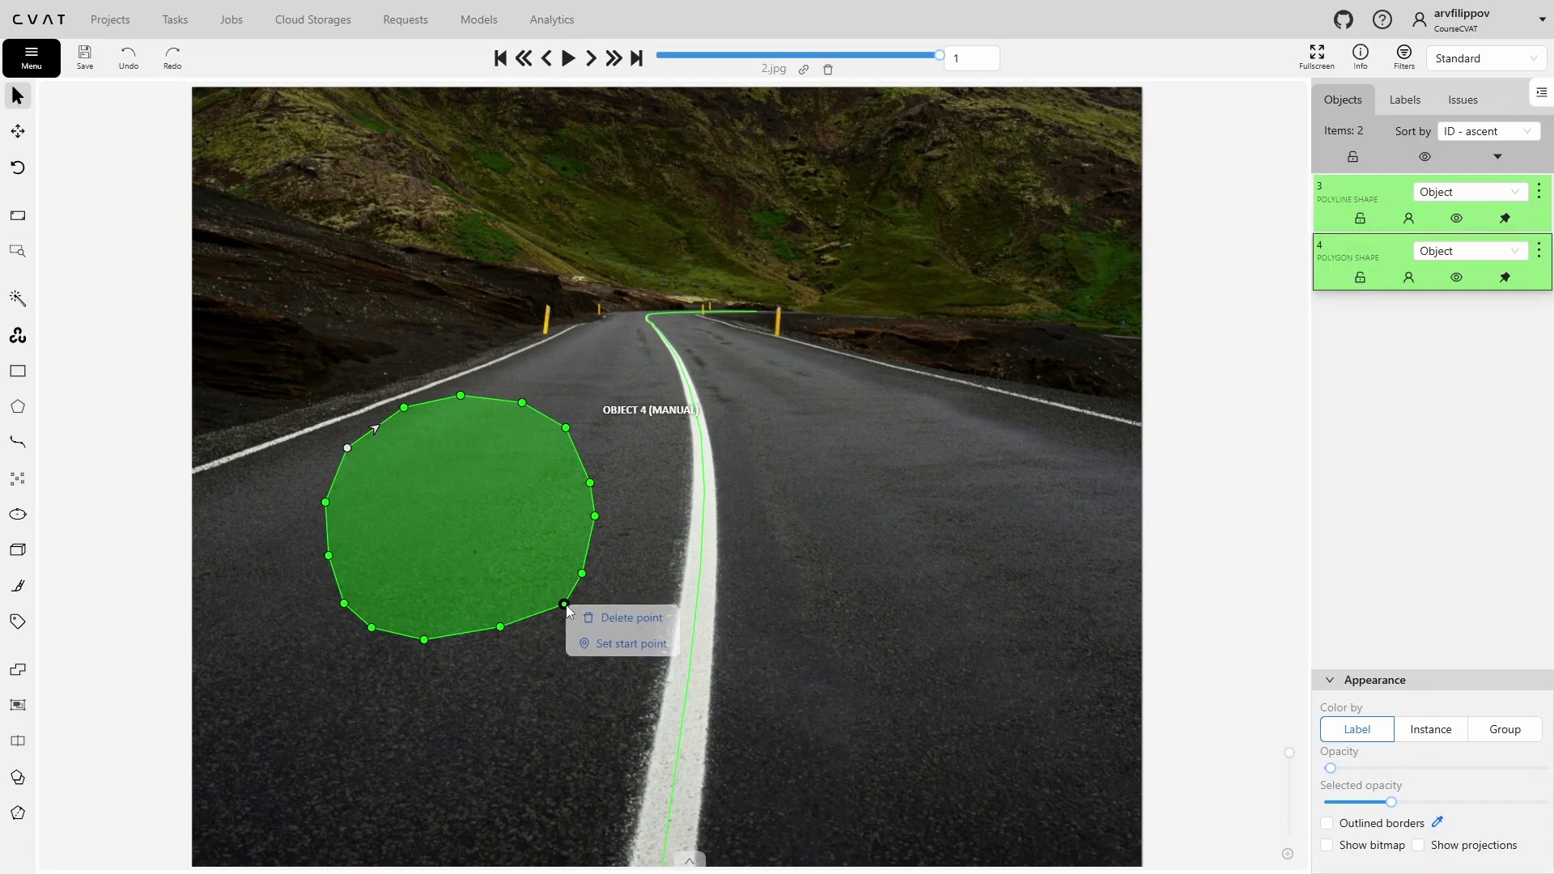
left_click(624, 647)
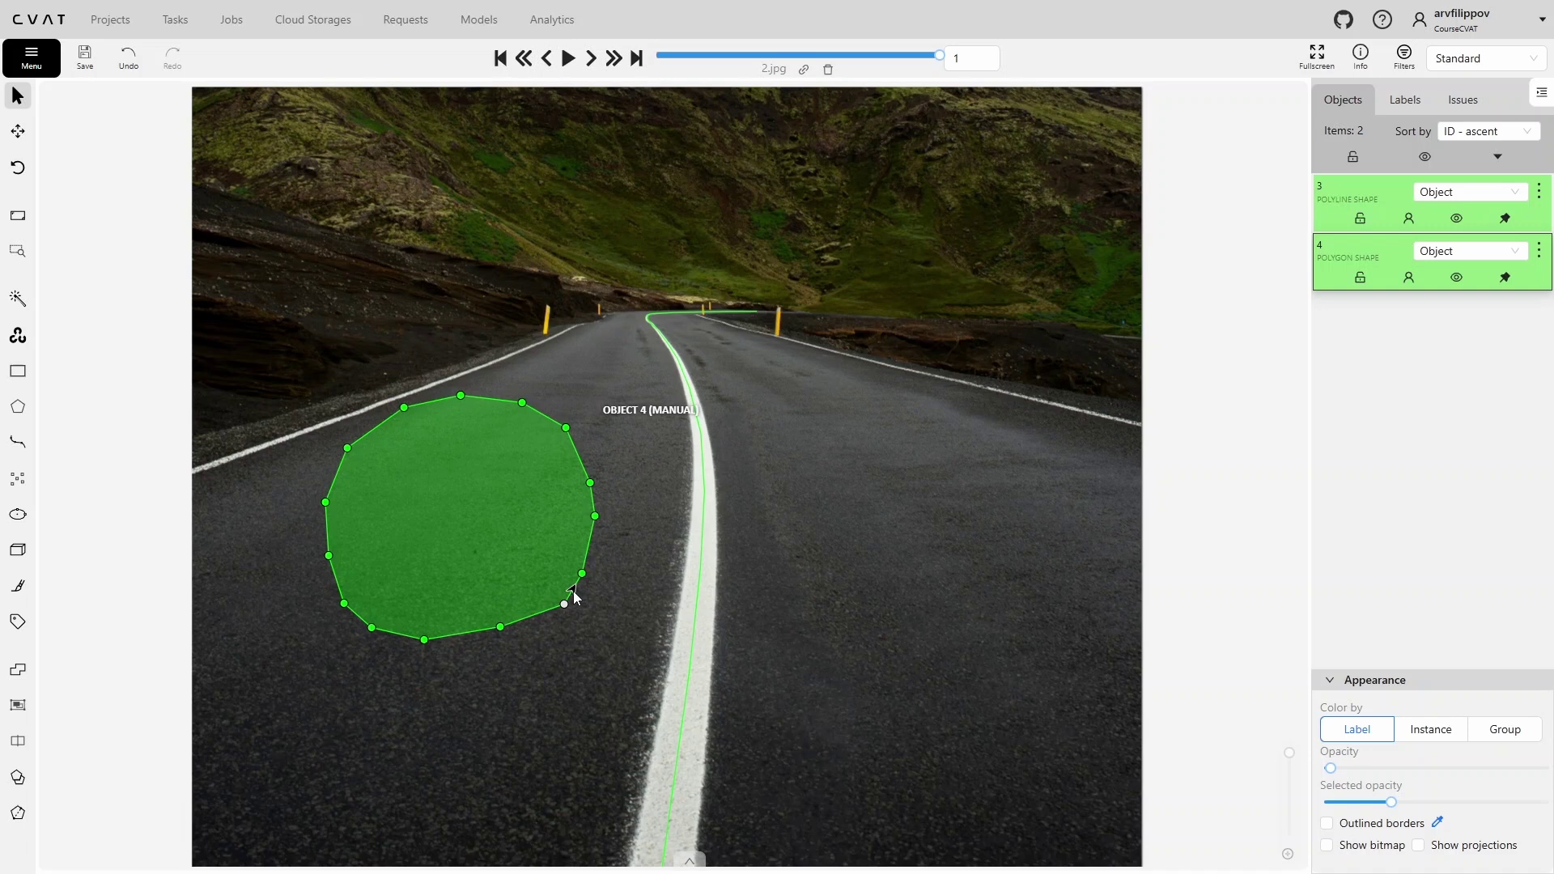
mouse_move(666, 830)
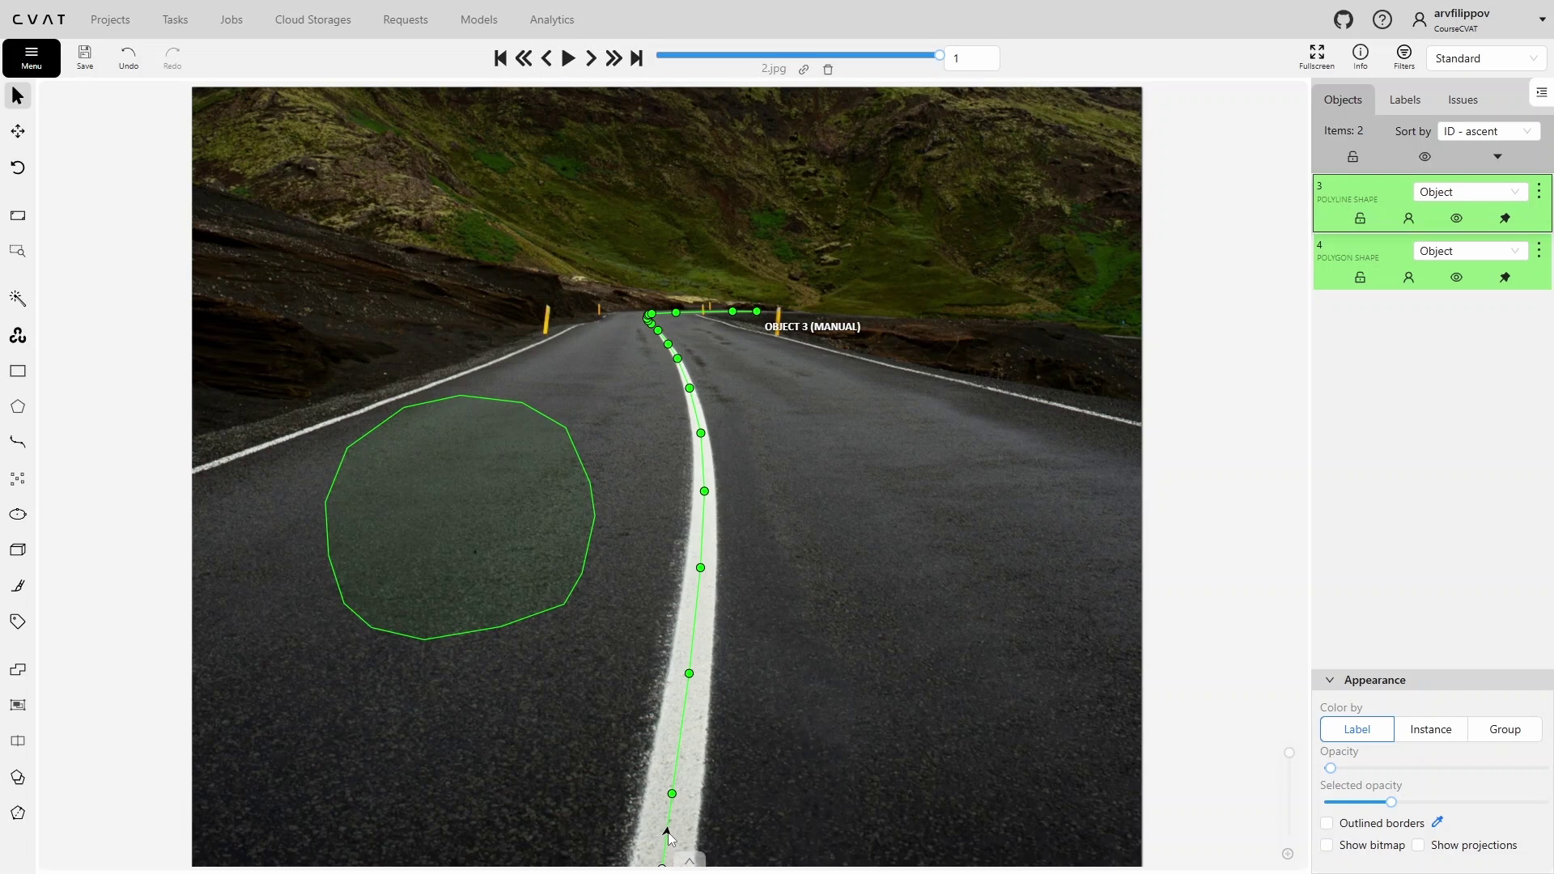
scroll(768, 396, "up", 7)
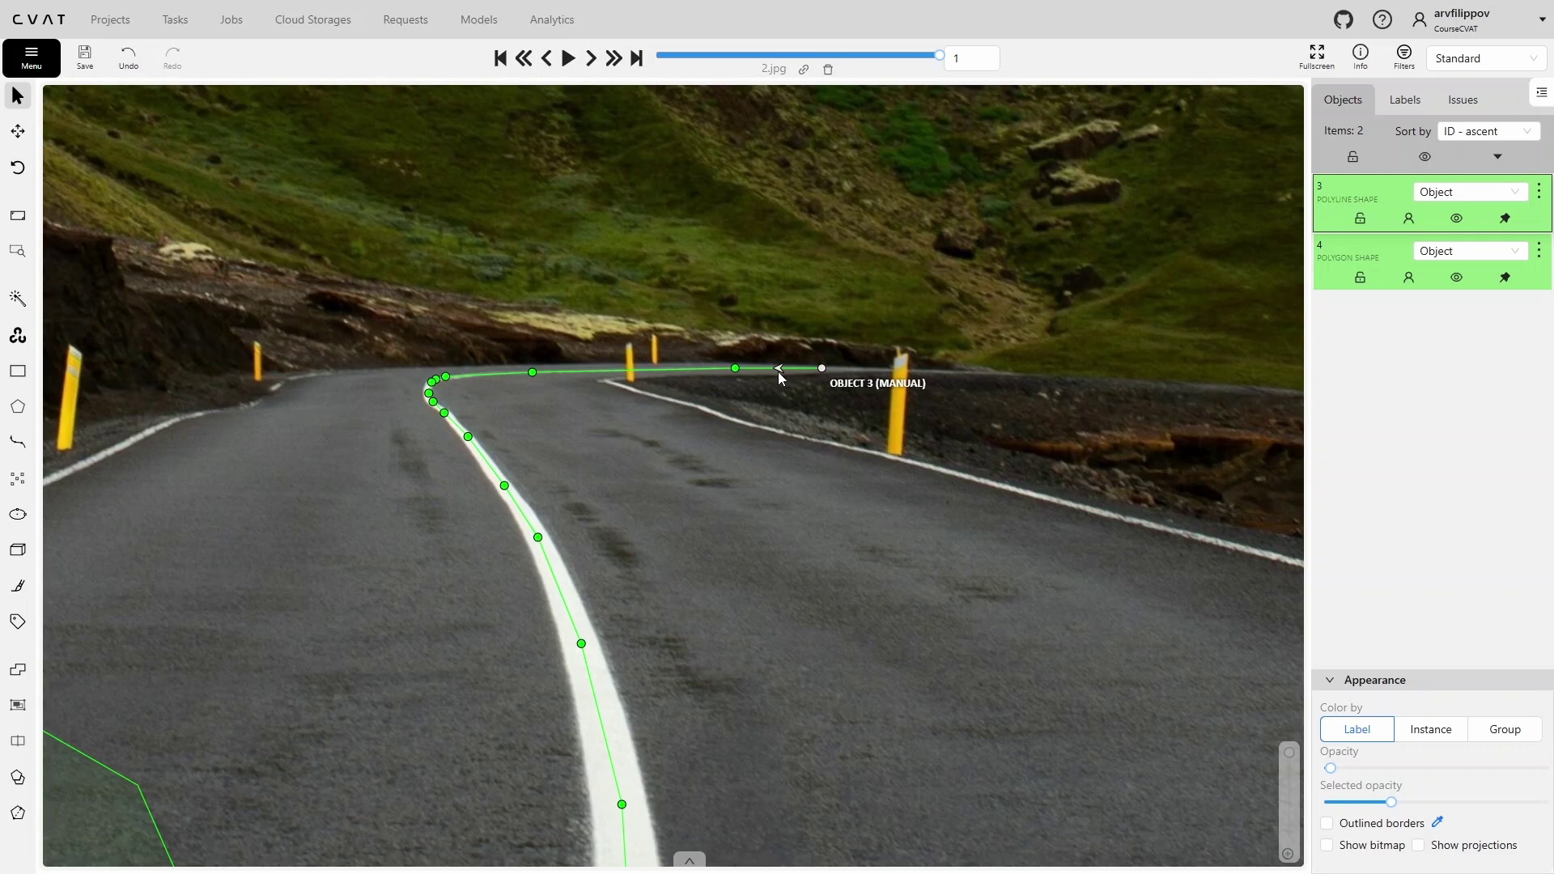
double_click(779, 377)
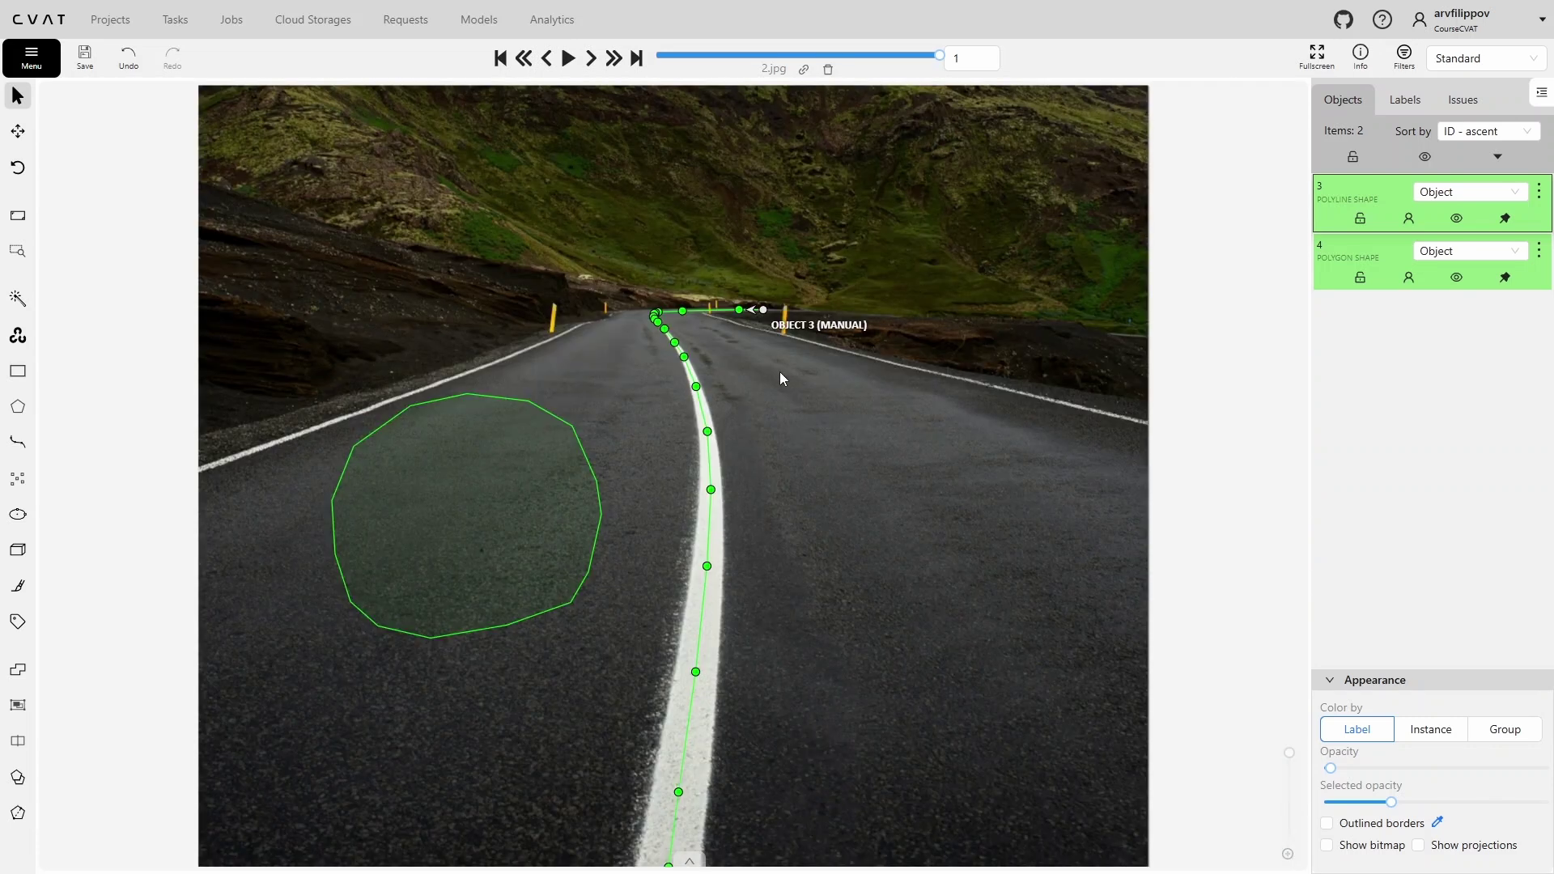
key("ctrl+z")
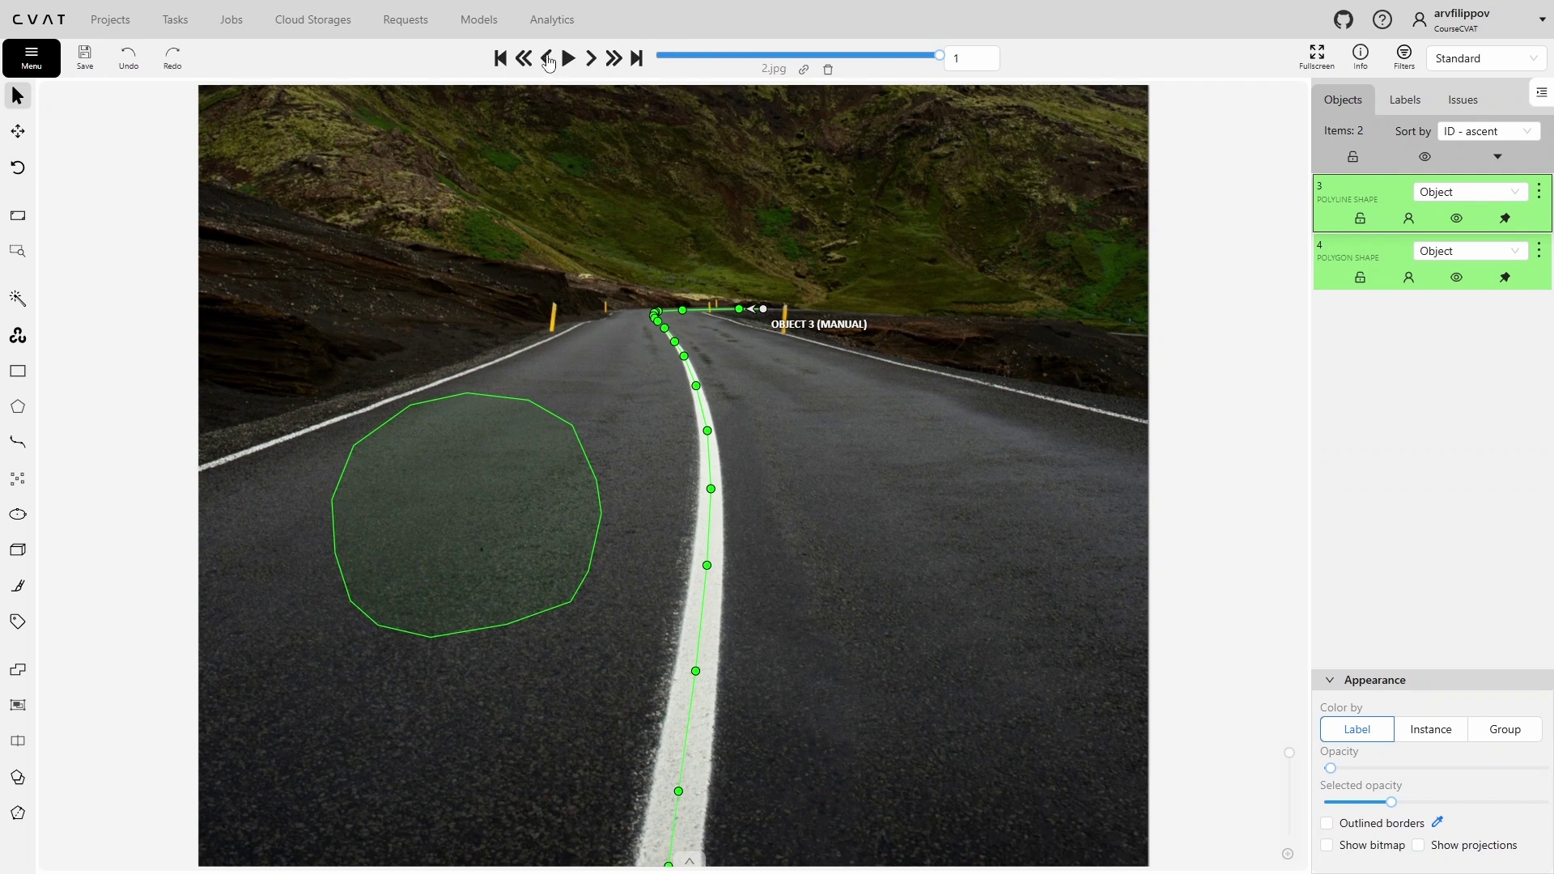
Return to frame 0 and shift two points on the lying cylinder polygon's right edge, one outward and one inward
left_click(548, 60)
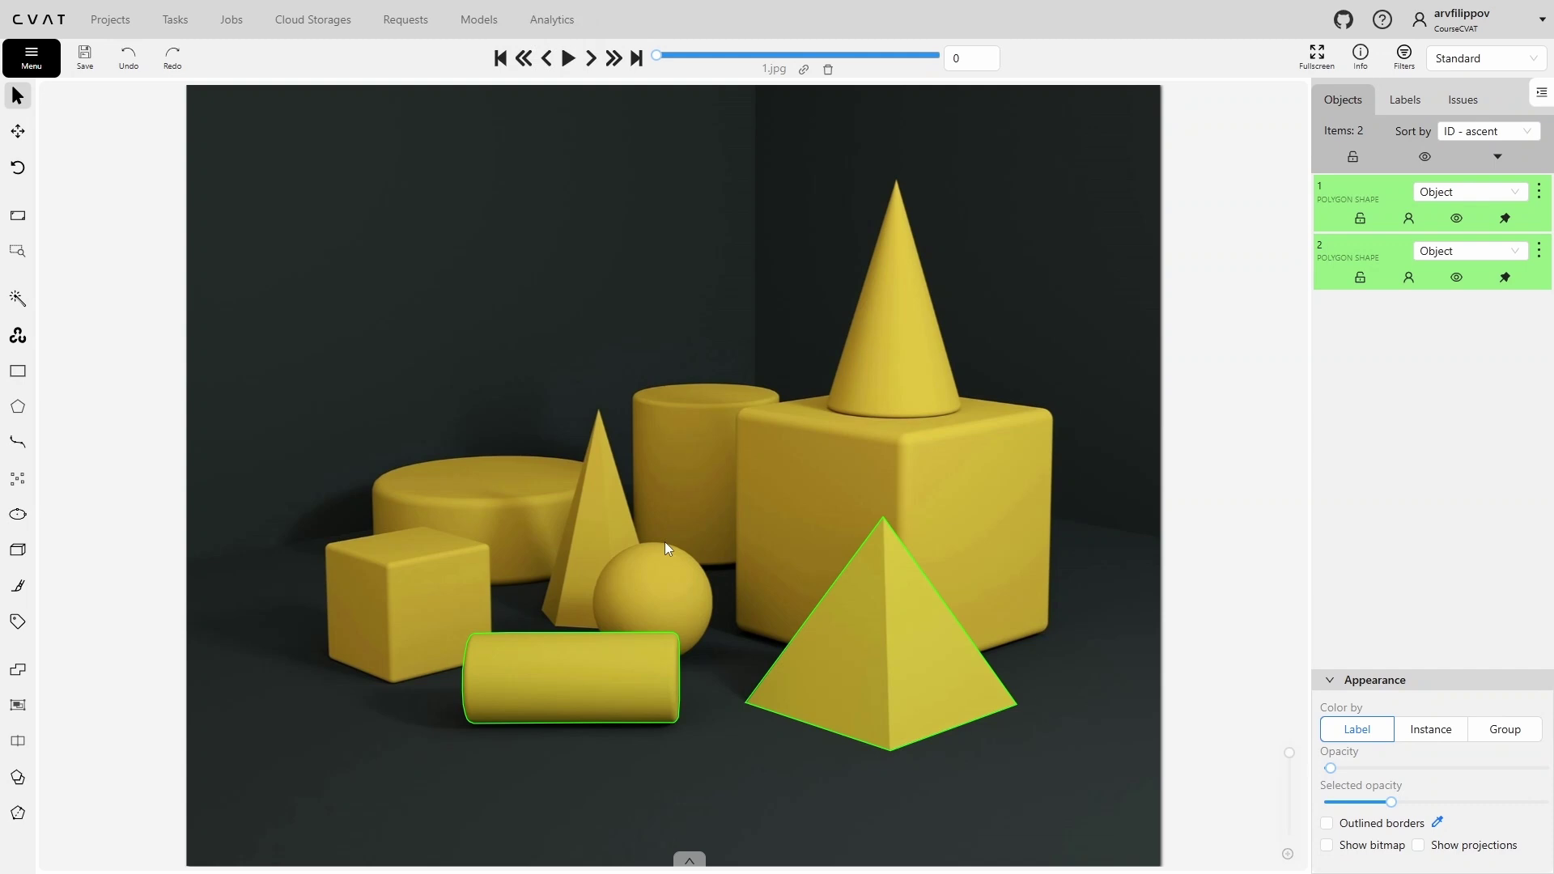
left_click_drag(664, 542, 735, 453)
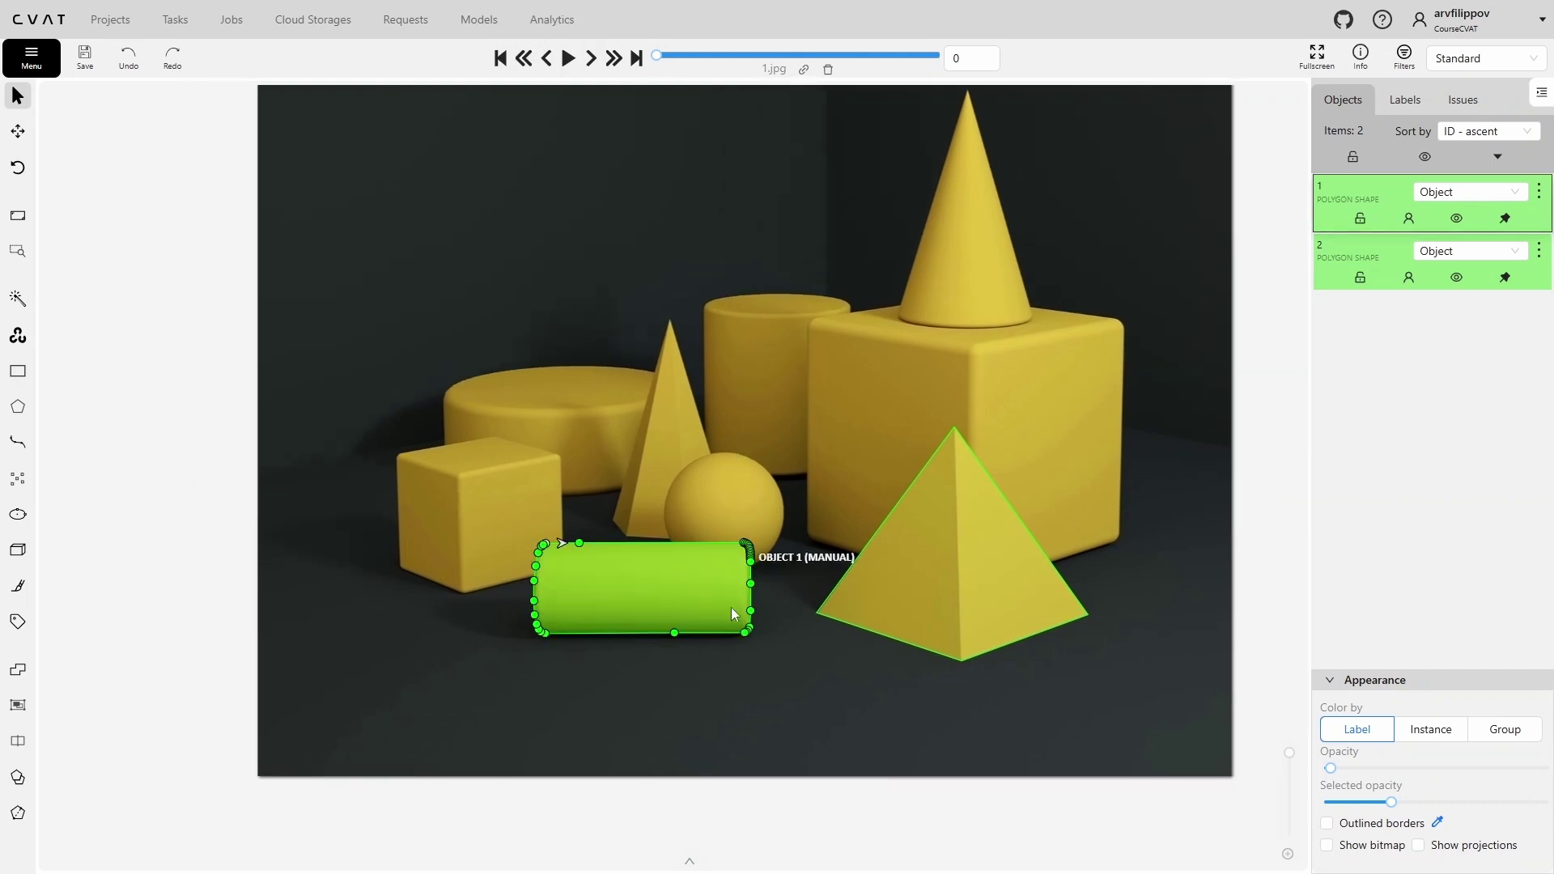
scroll(729, 607, "up", 4)
scroll(731, 616, "up", 1)
left_click_drag(779, 533, 820, 522)
left_click_drag(782, 600, 754, 601)
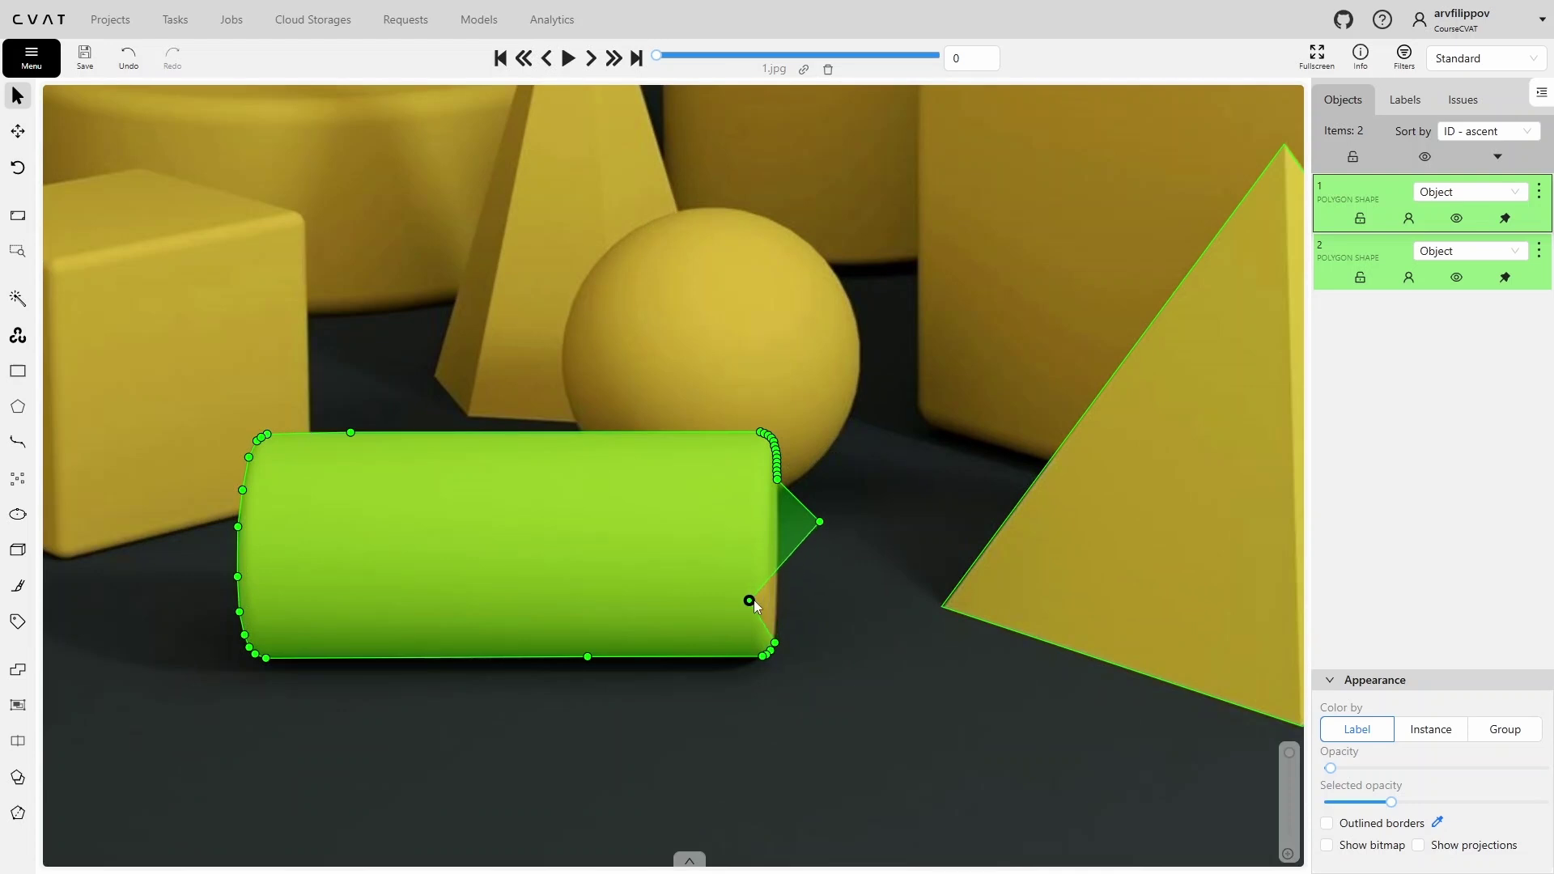
Set the control points size to 8 in the workspace settings
key("F2")
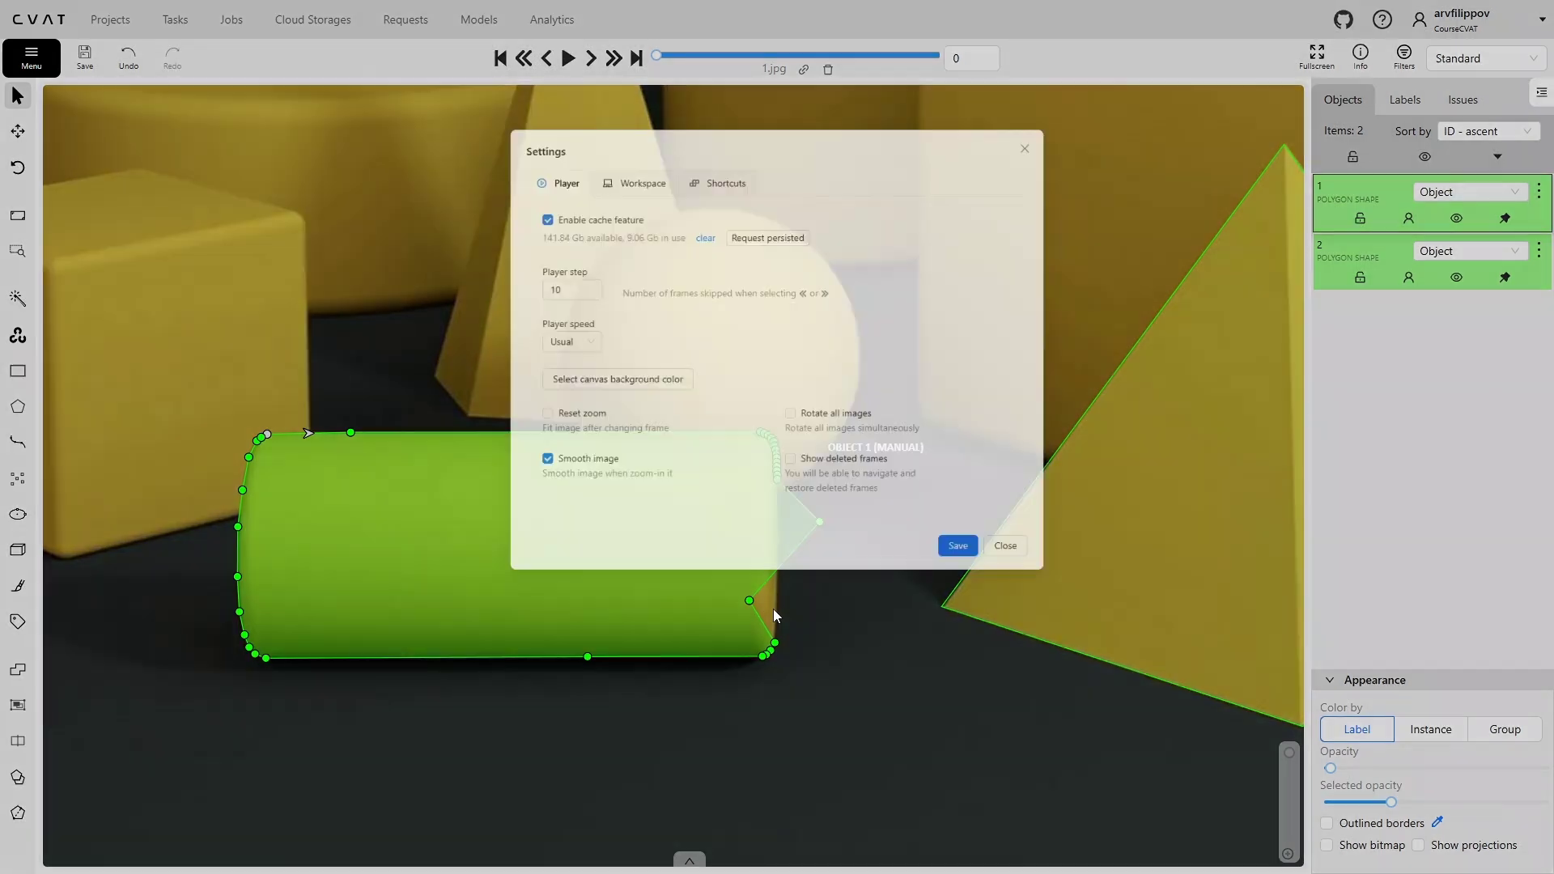
left_click(620, 156)
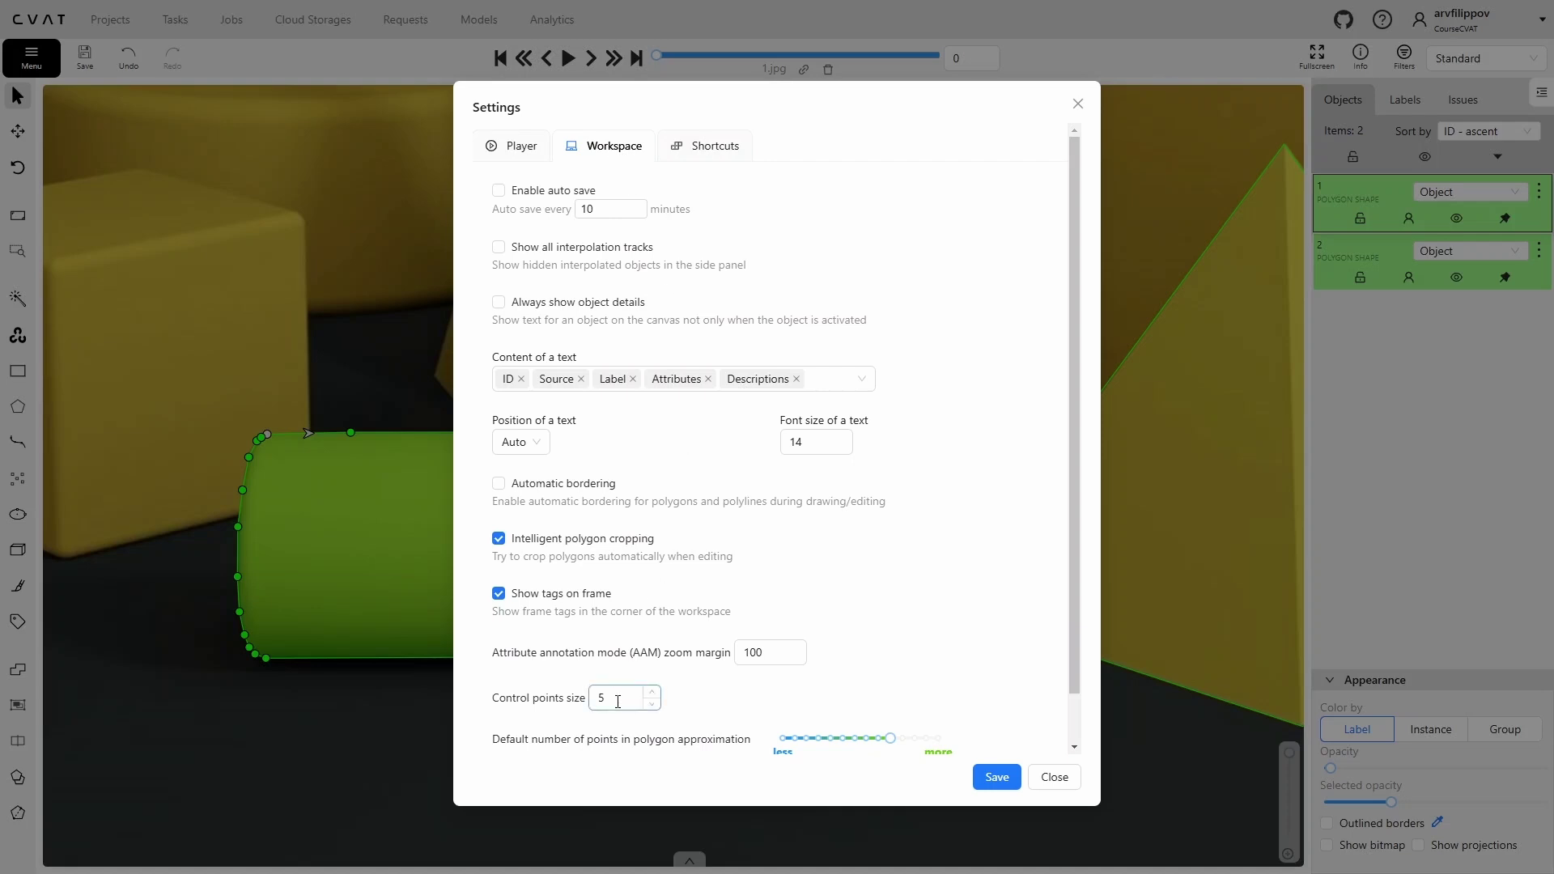
left_click(652, 692)
left_click(652, 692)
left_click(651, 692)
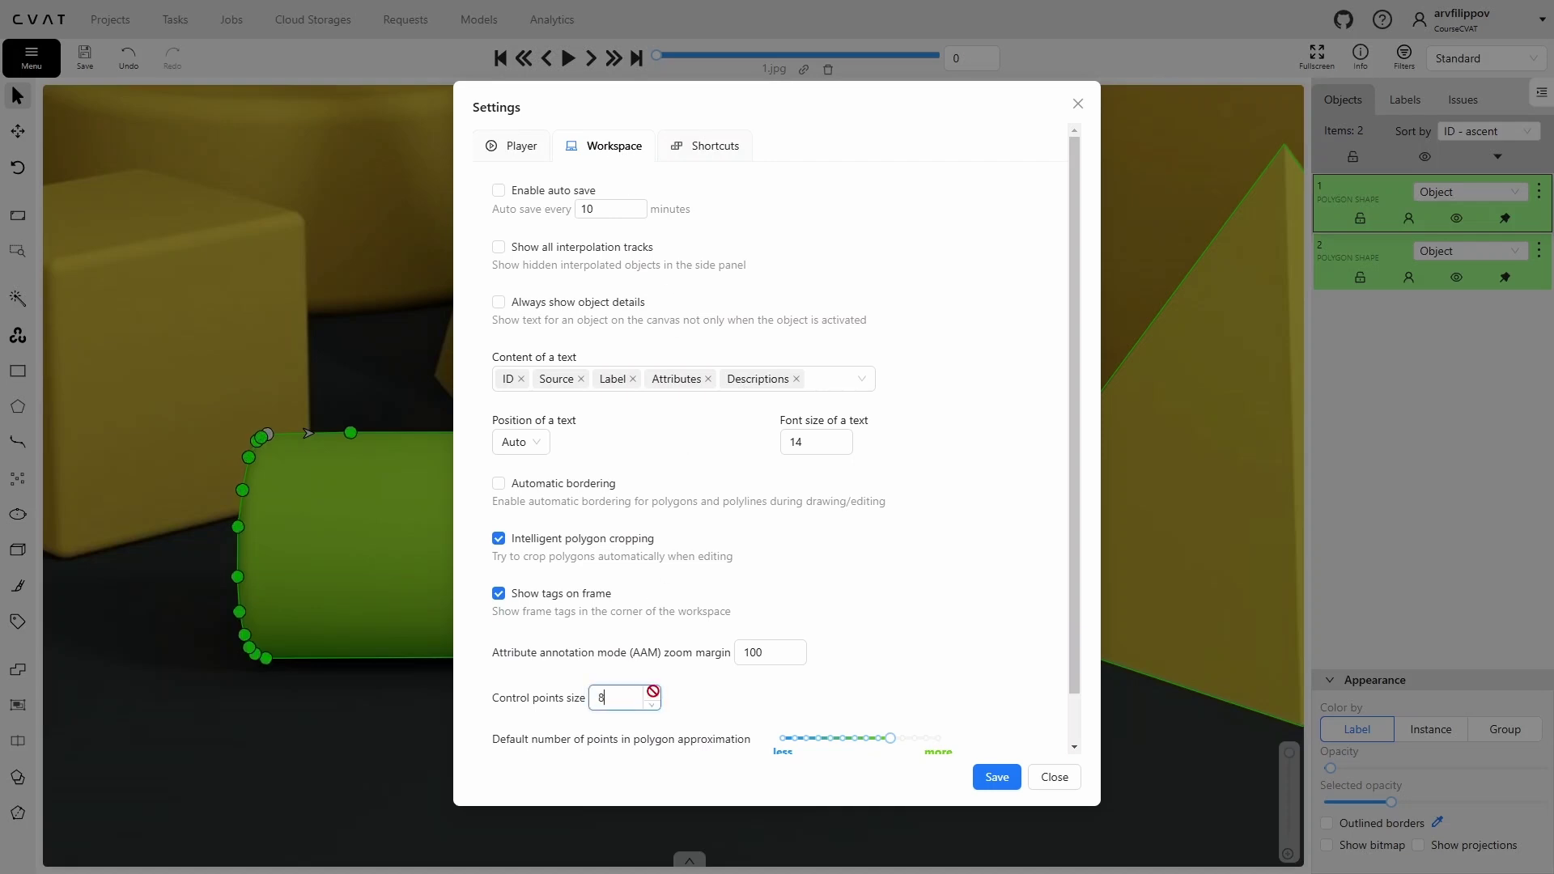
left_click(450, 706)
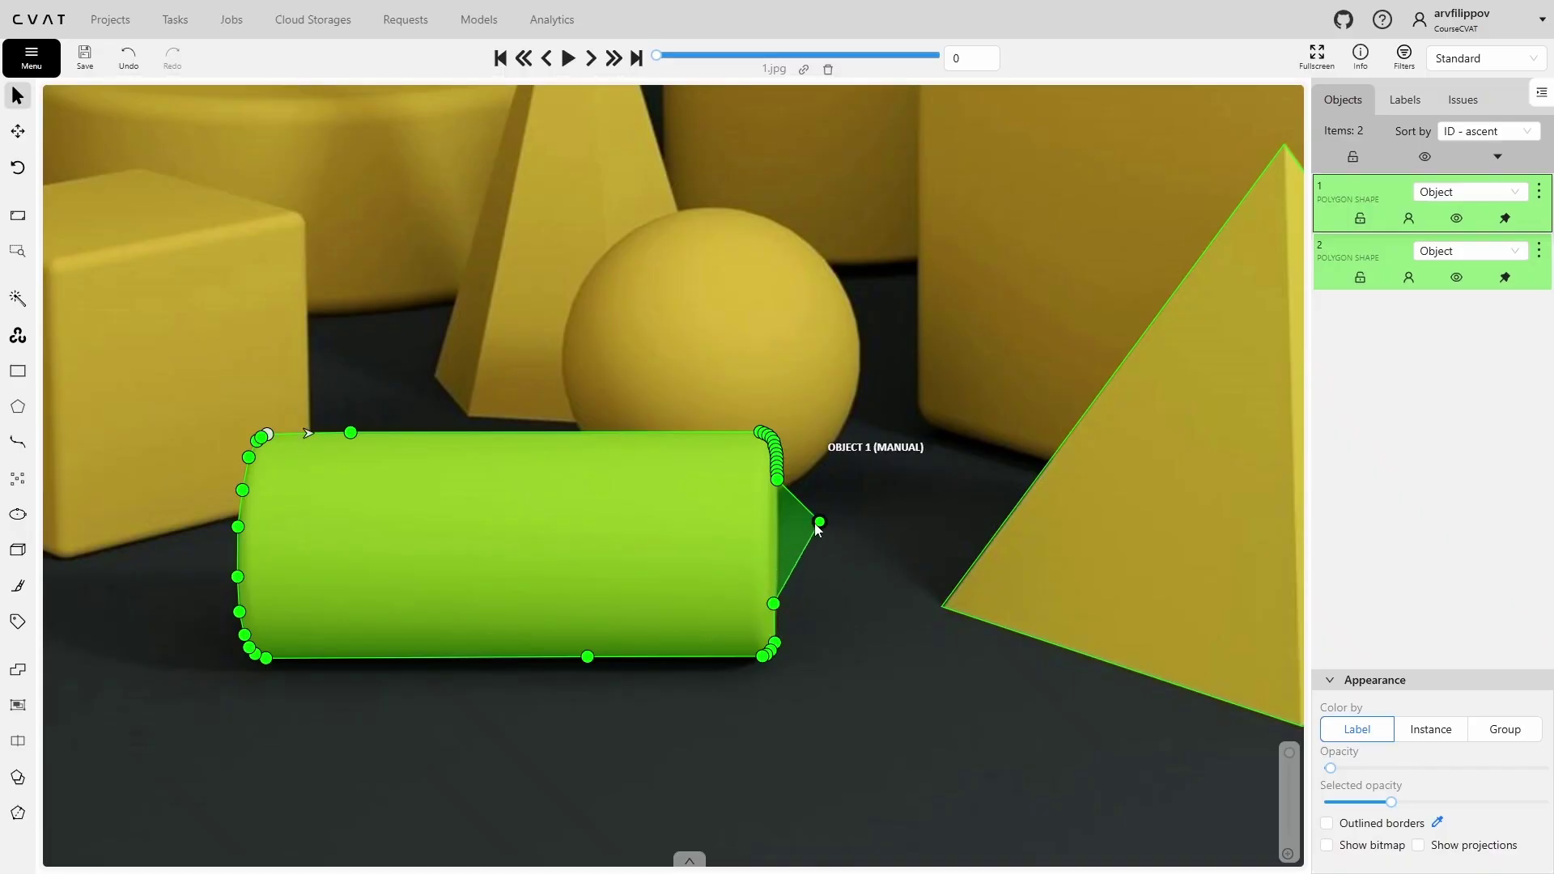
Reduce the control points size to 4 in the workspace settings
key("F2")
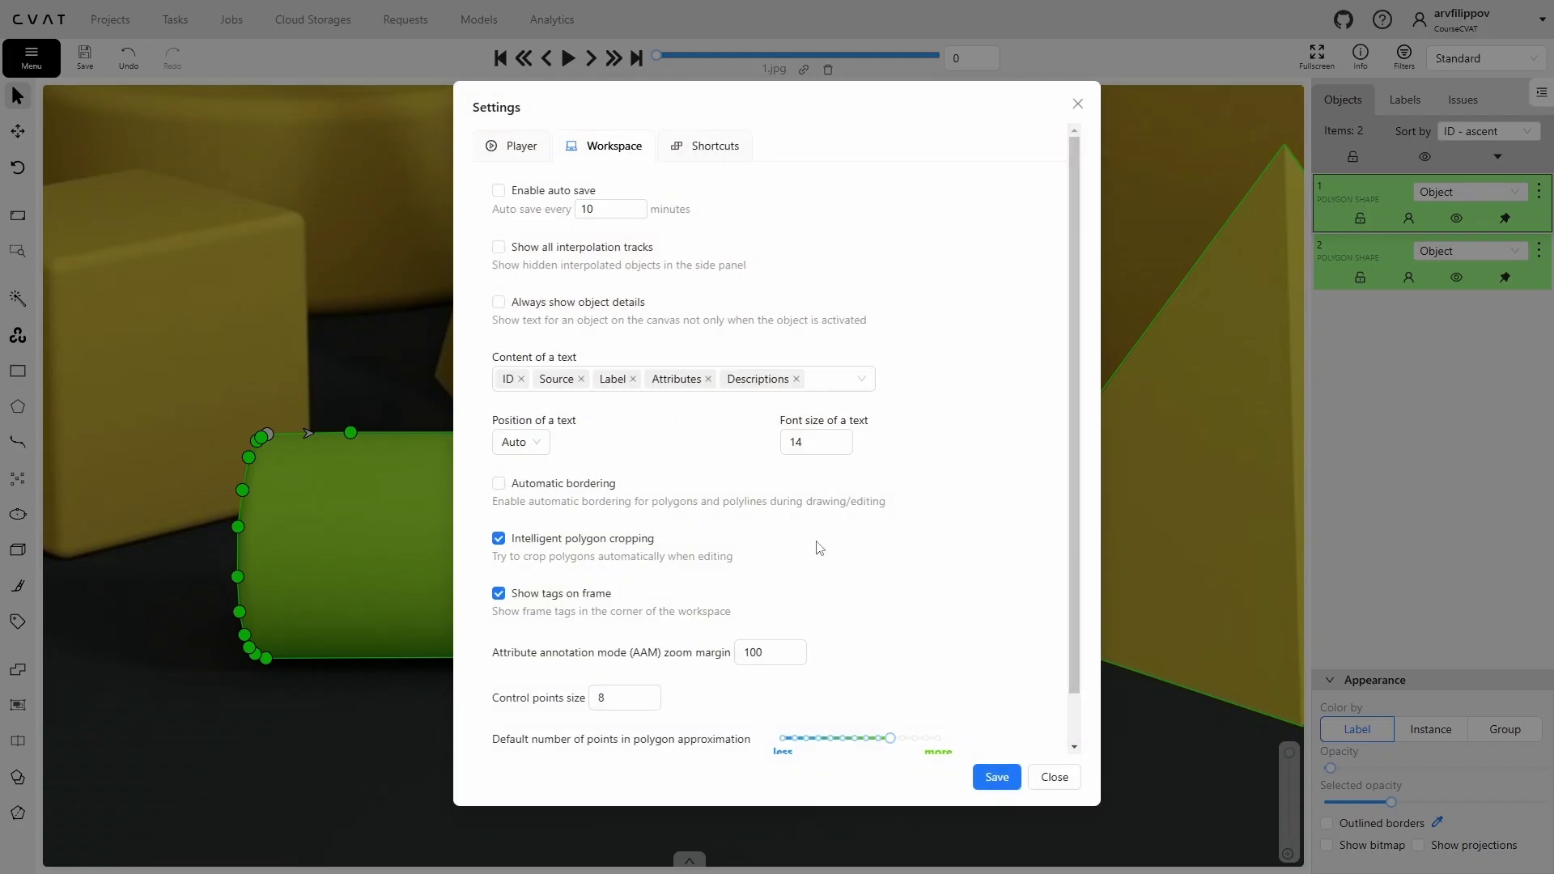
left_click(652, 703)
left_click(652, 703)
left_click(652, 703)
left_click(652, 704)
key("F2")
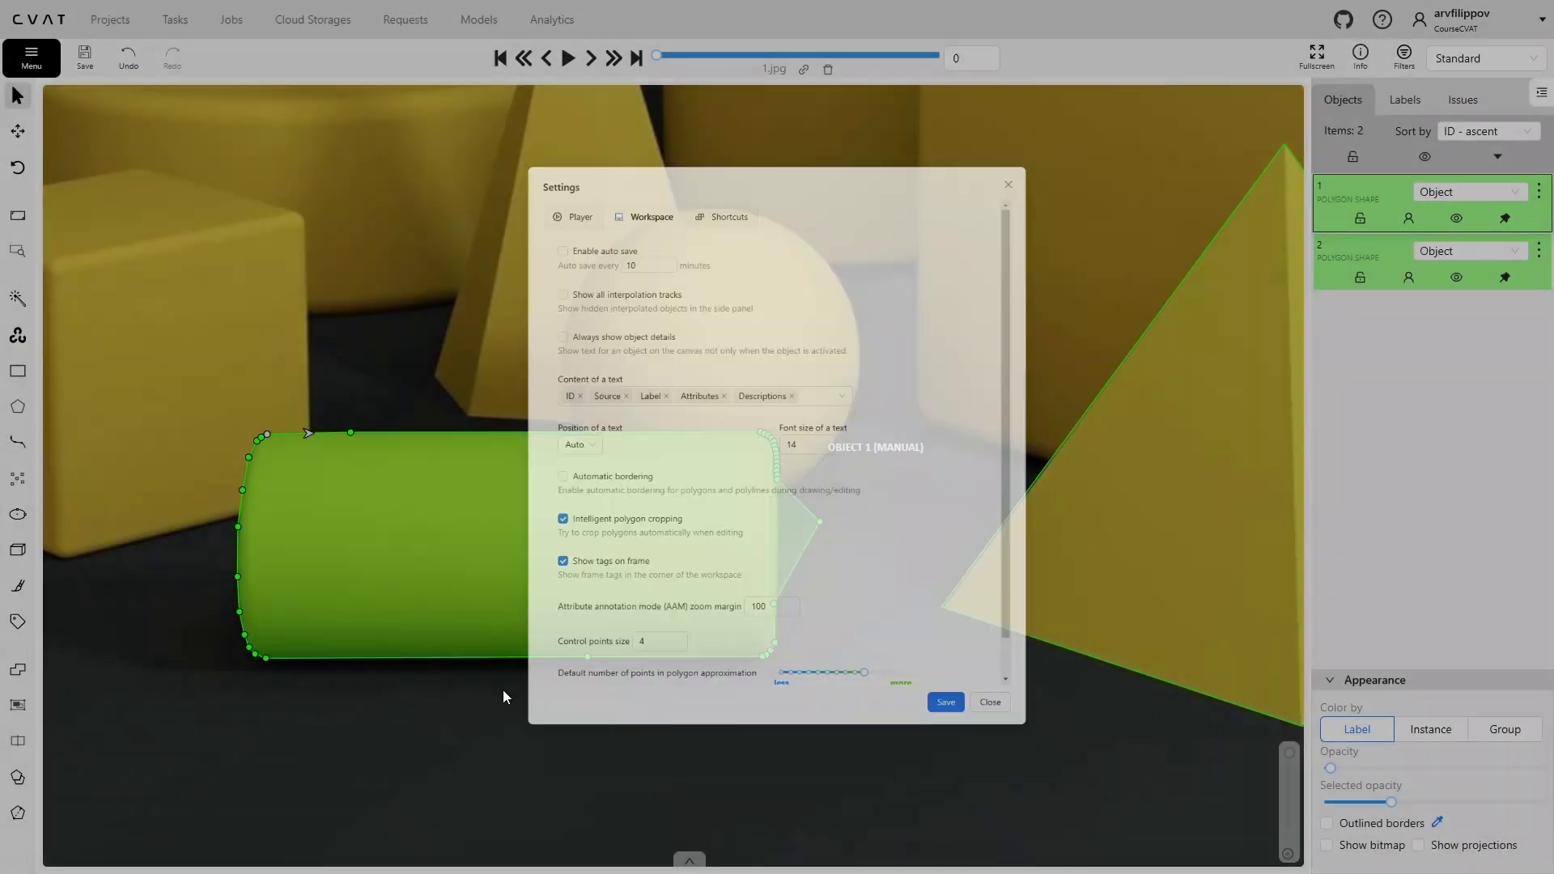
Move the protruding point back onto the cylinder's right edge and set the control points size to 5
left_click_drag(804, 522, 778, 525)
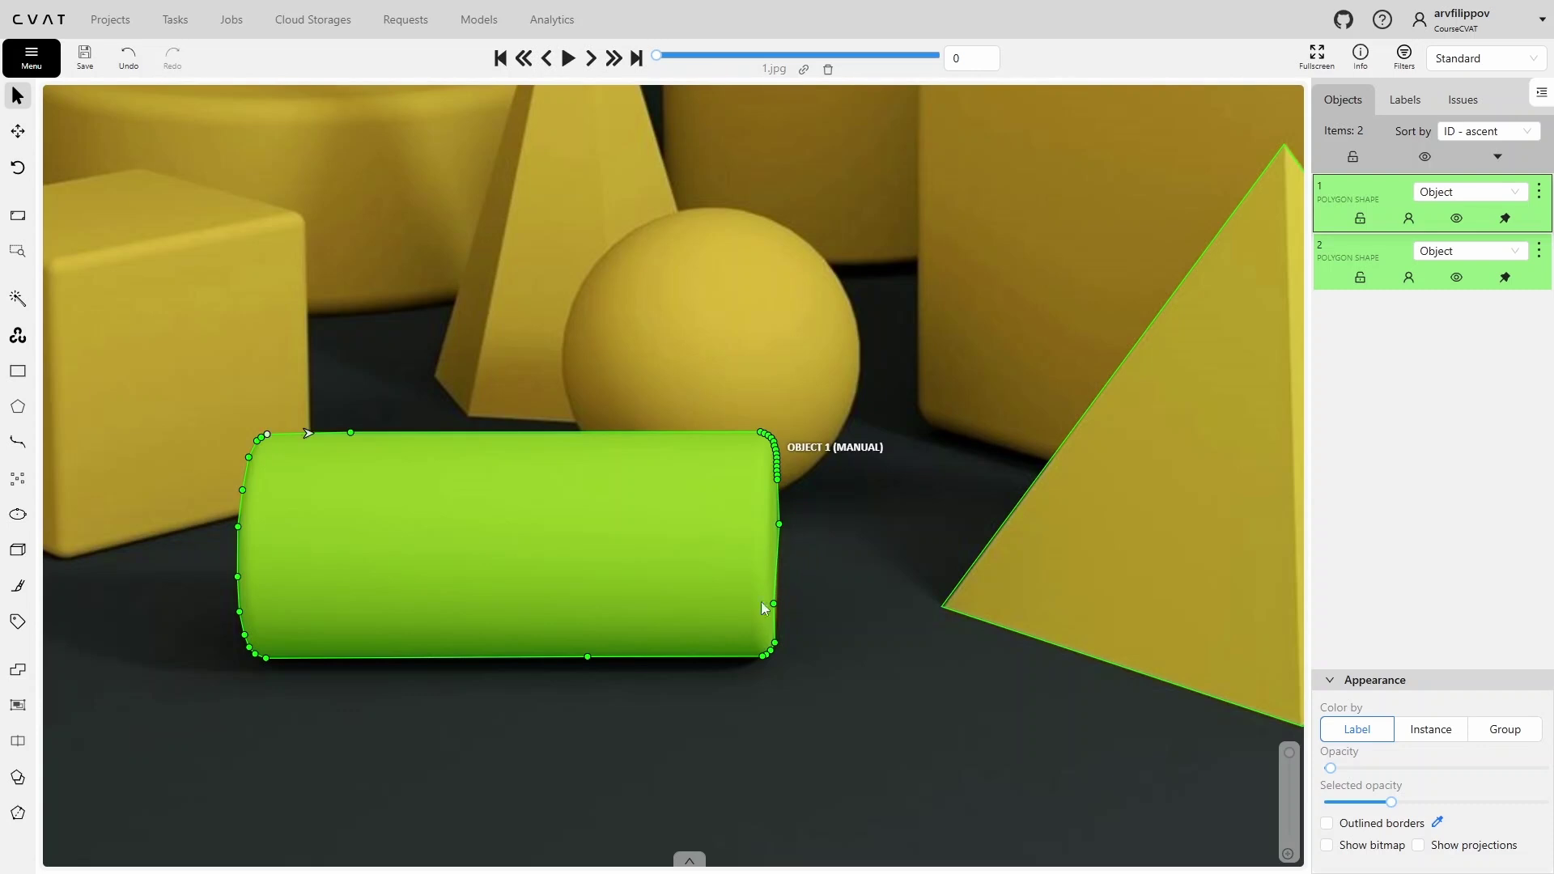
key("F2")
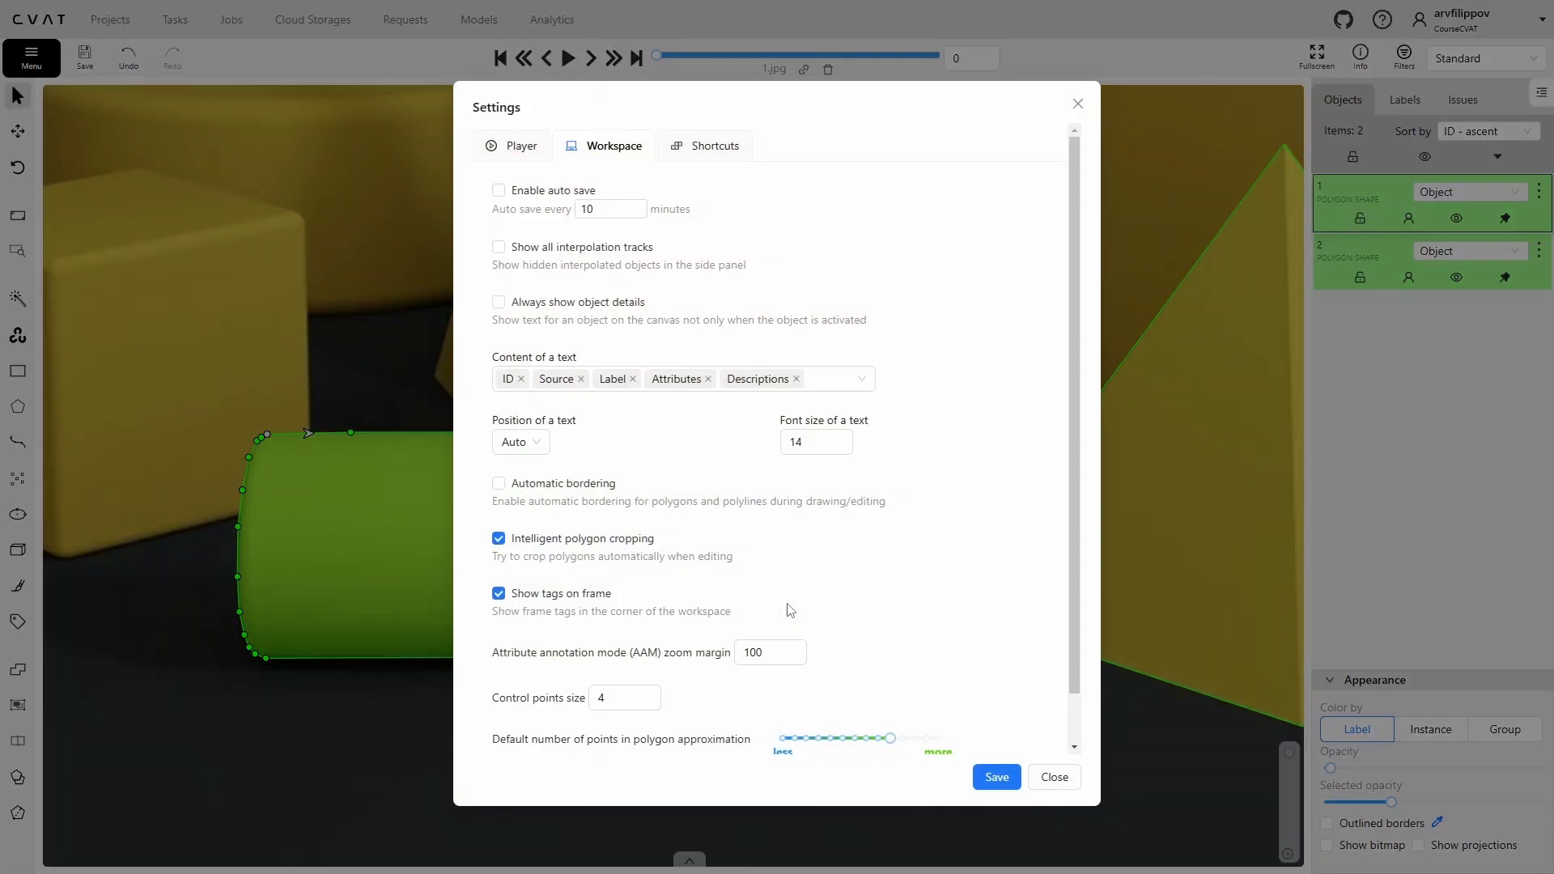
left_click(652, 691)
left_click(415, 751)
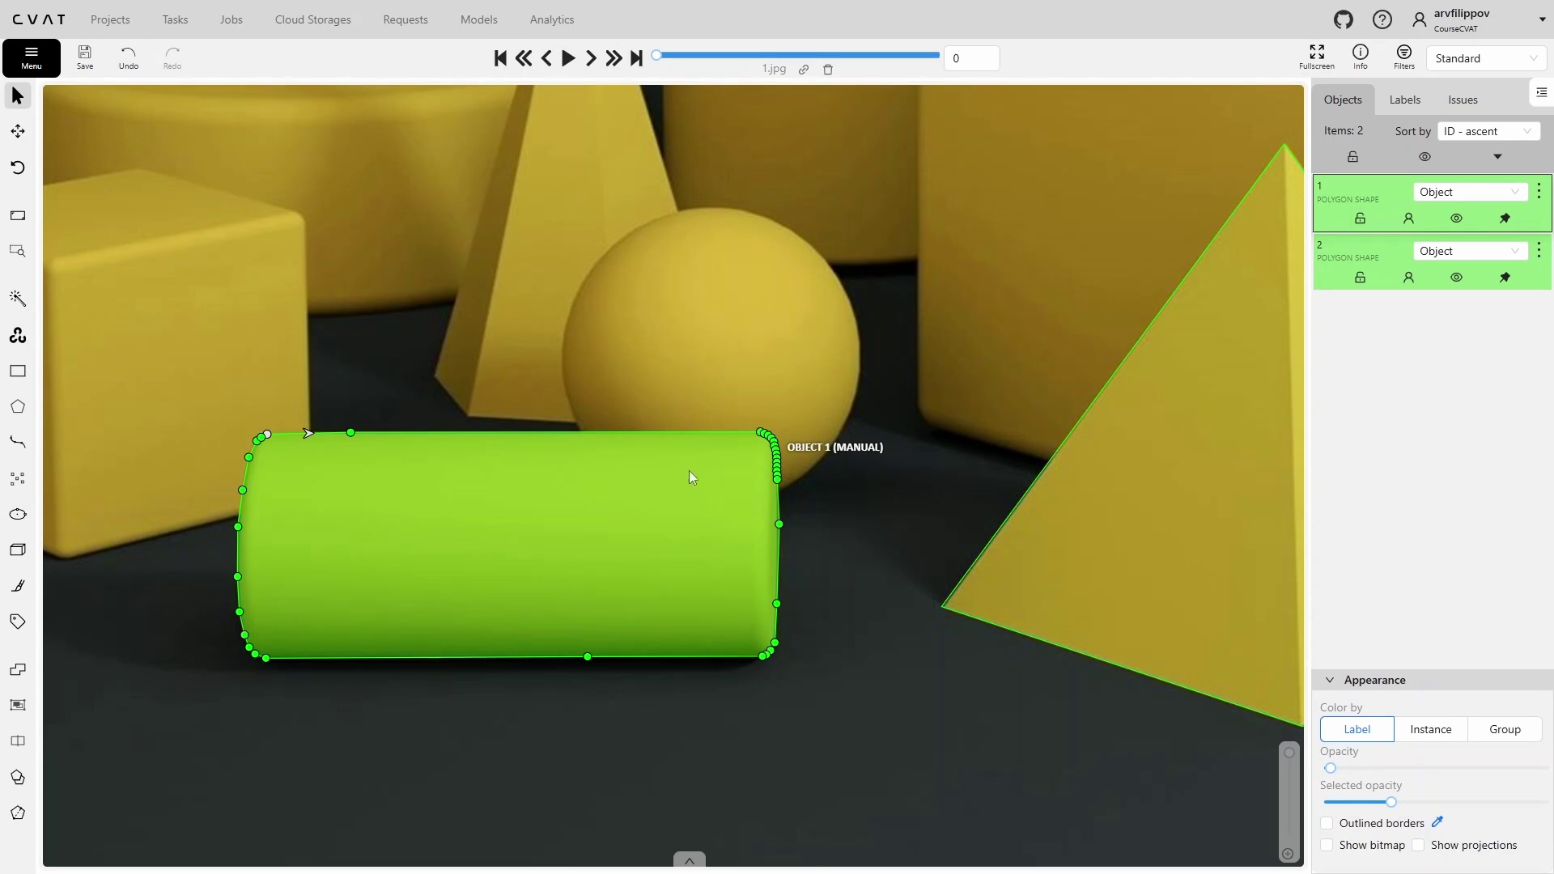
Delete two of the closely spaced polygon points at the cylinder's upper-right corner
scroll(785, 451, "up", 5)
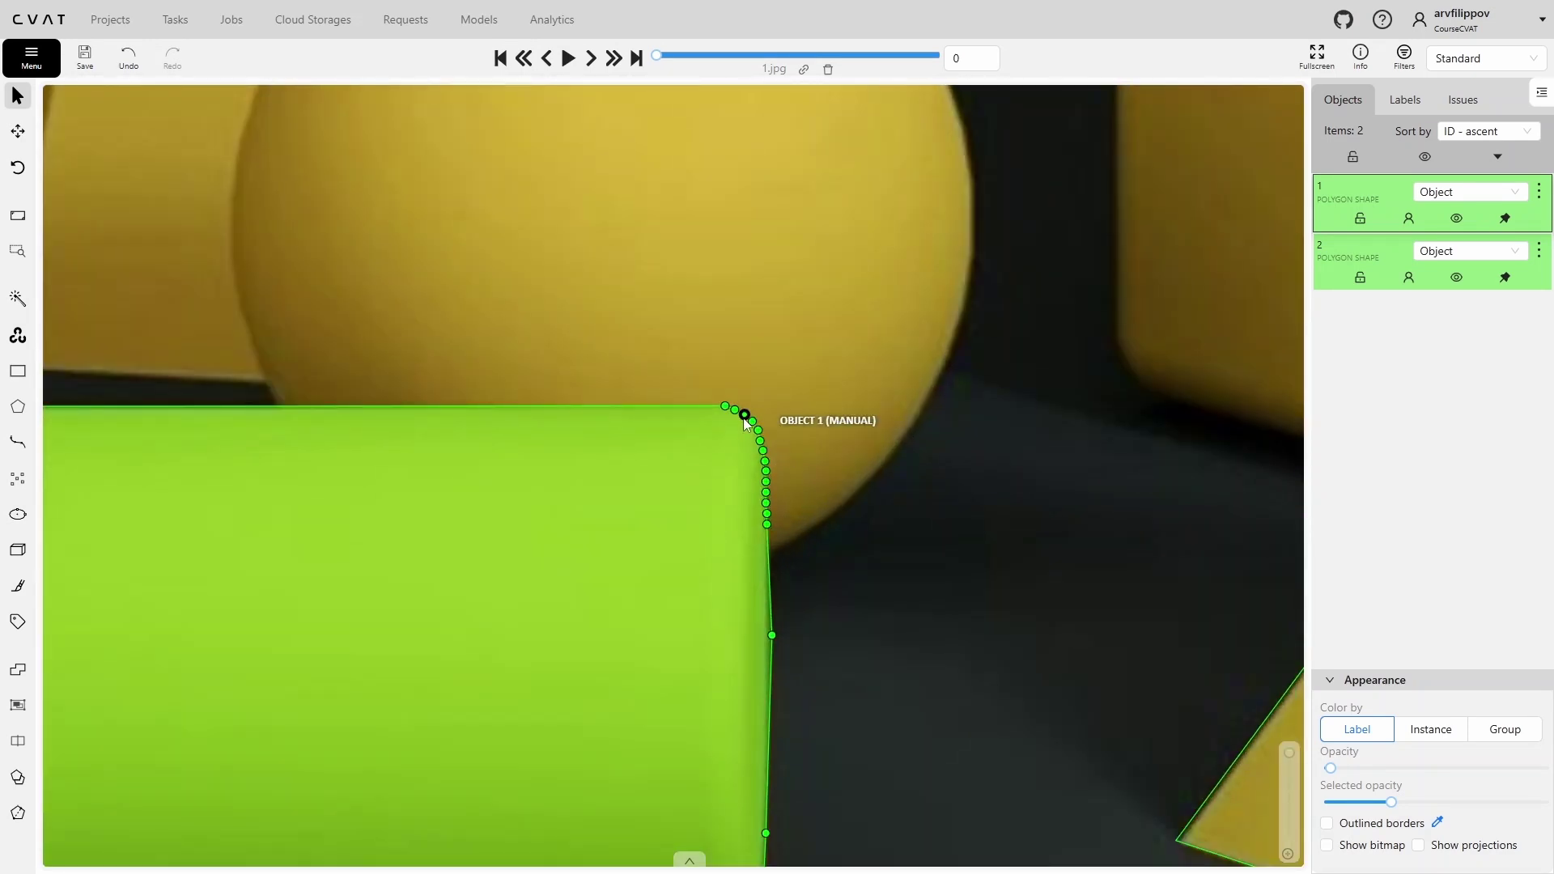
right_click(743, 419)
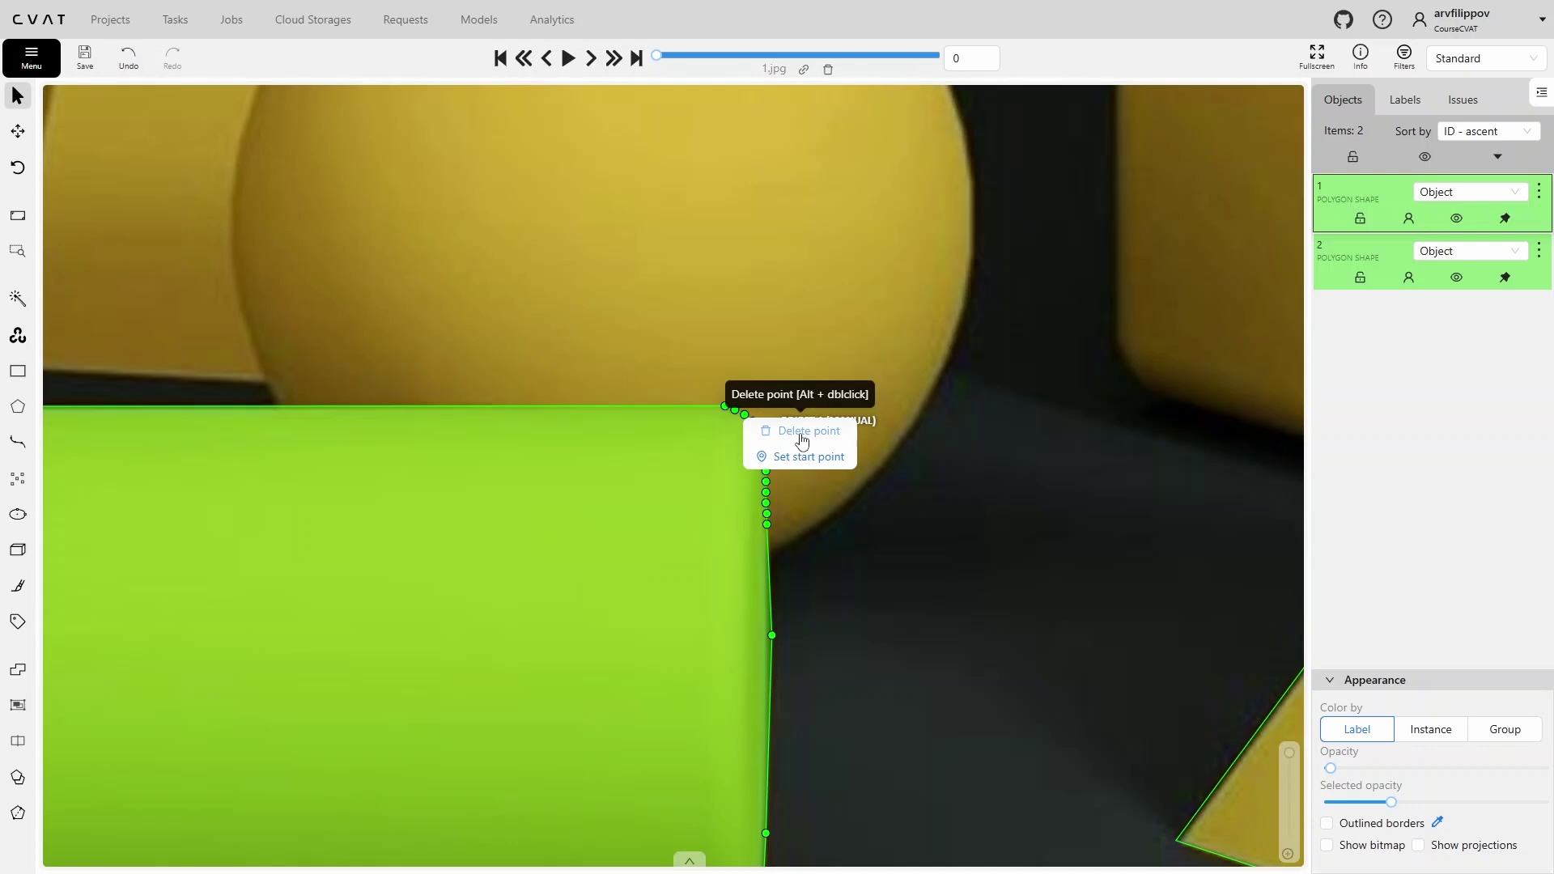
left_click(801, 440)
right_click(753, 422)
left_click(797, 431)
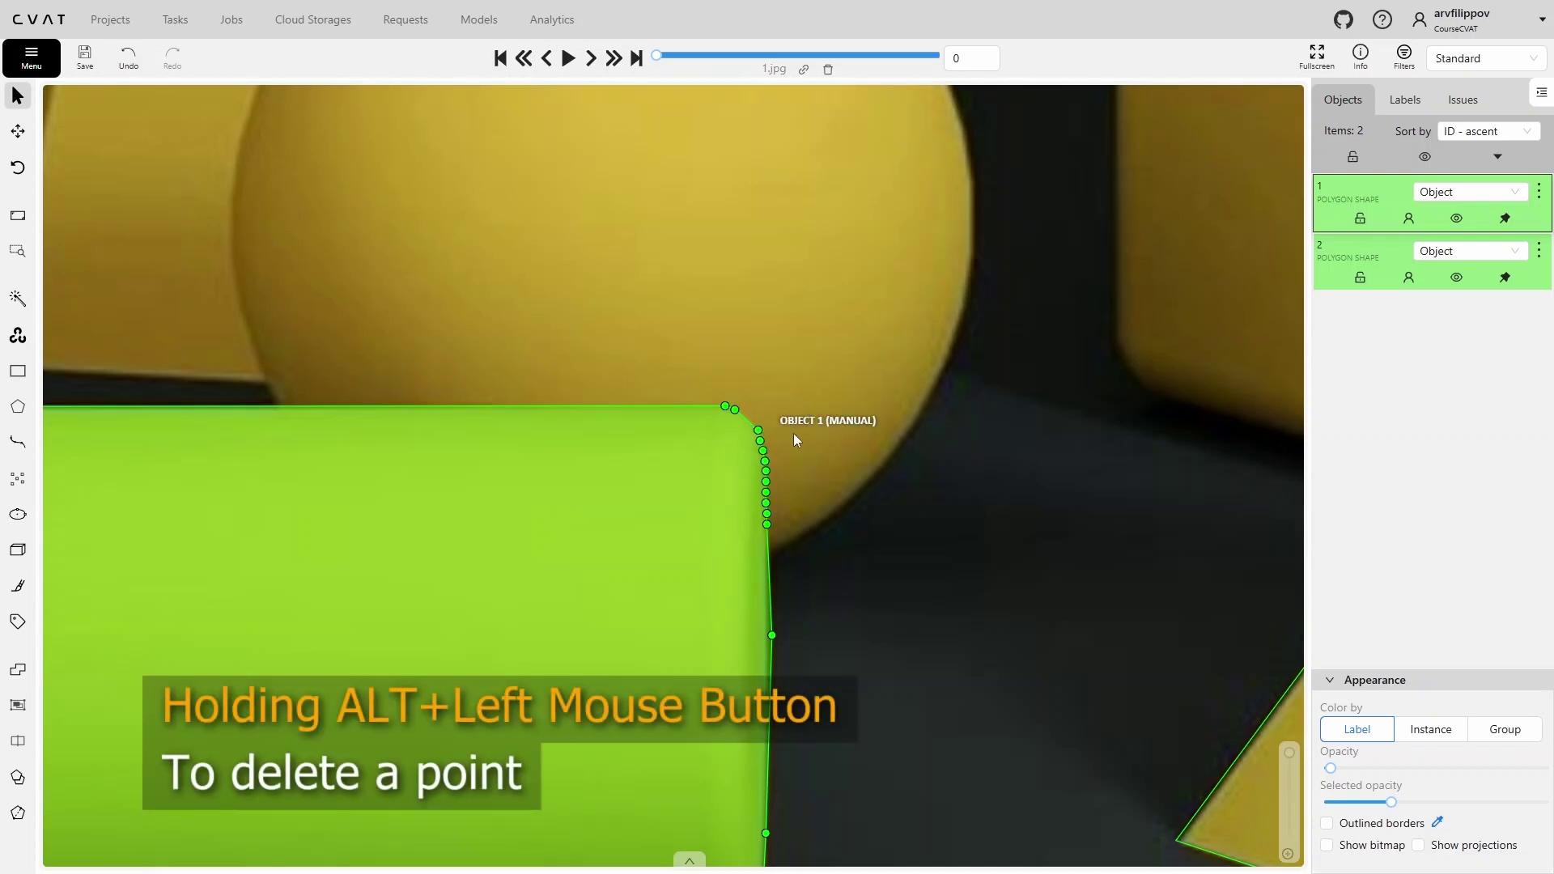
Delete seven more closely spaced polygon points down the upper part of the cylinder's right edge
left_click(763, 451, "alt")
left_click(765, 461, "alt")
left_click(765, 471, "alt")
left_click(766, 481, "alt")
left_click(766, 492, "alt")
left_click(765, 502, "alt")
left_click(766, 514, "alt")
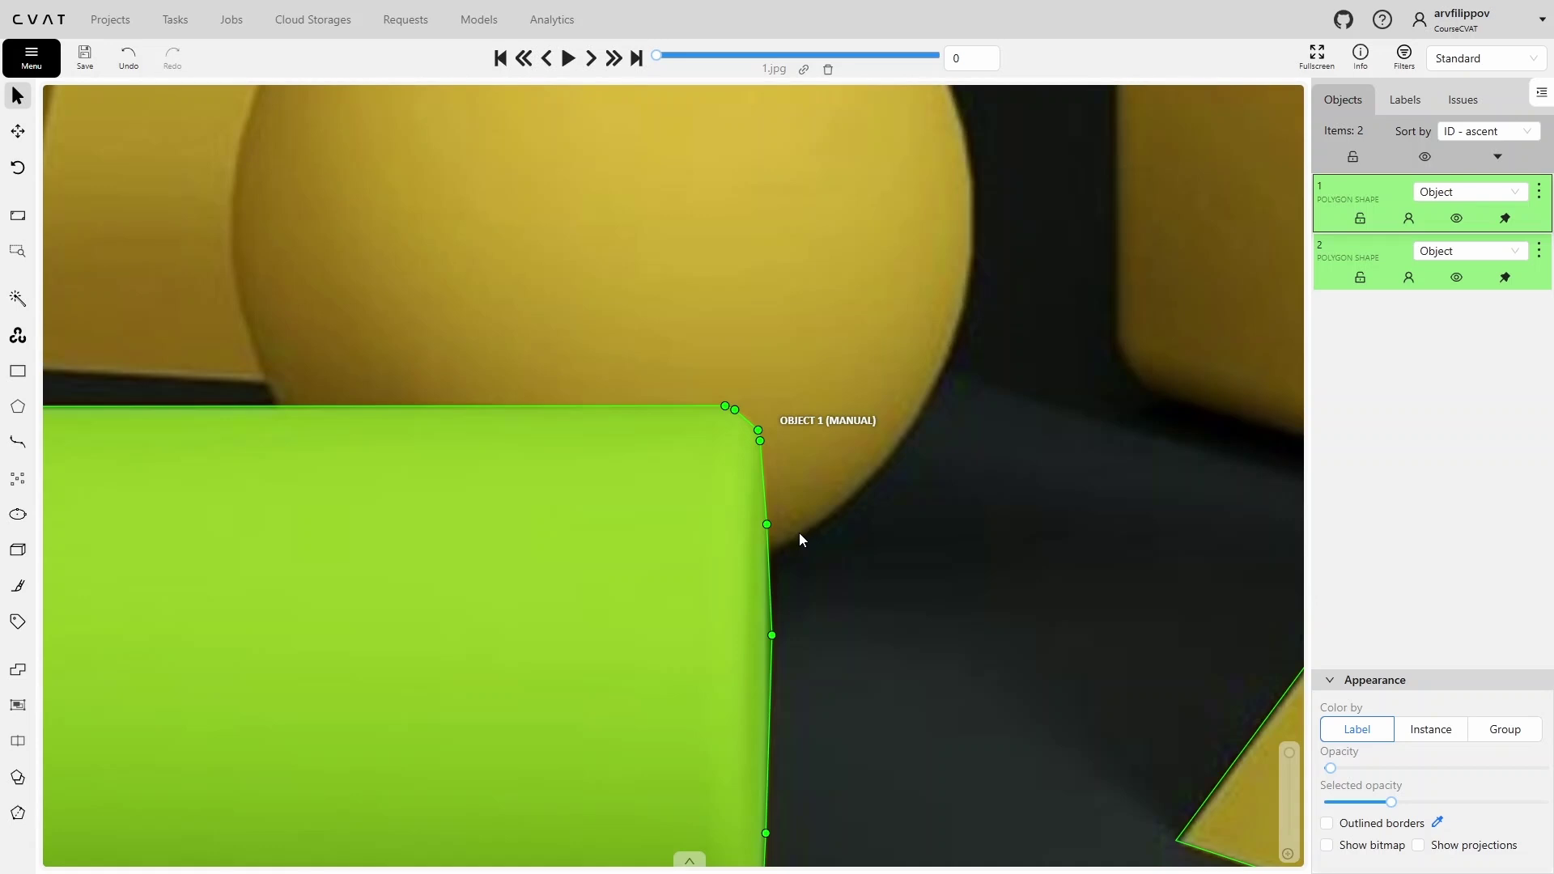
Start editing the cylinder polygon from a left-edge point and trace the small cube's bottom edge to its front bottom corner
scroll(799, 533, "down", 5)
left_click_drag(396, 590, 822, 589)
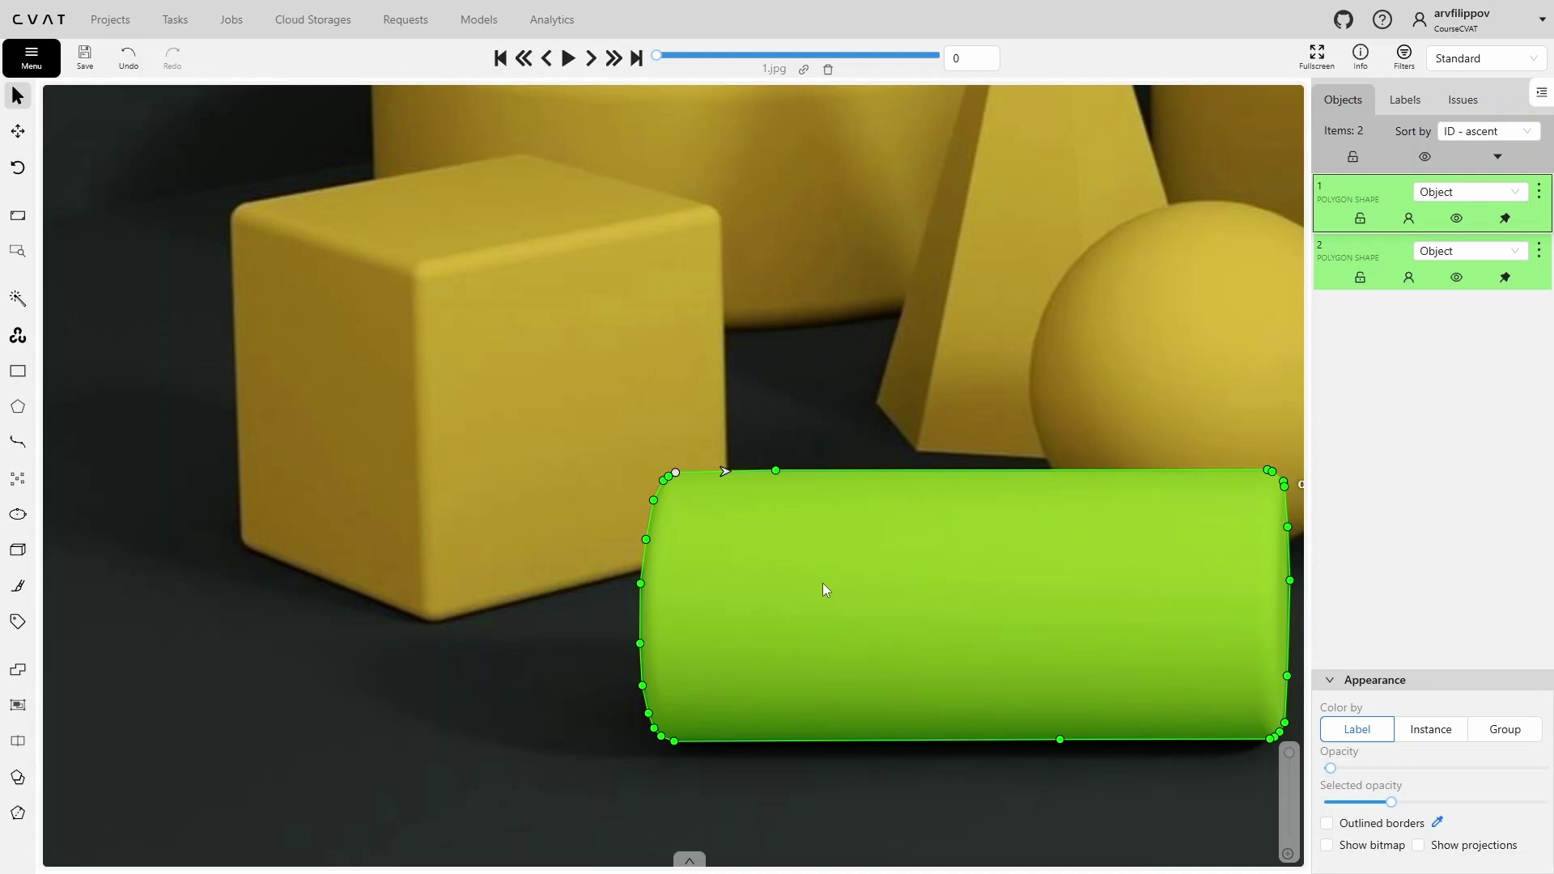
scroll(619, 599, "up", 3)
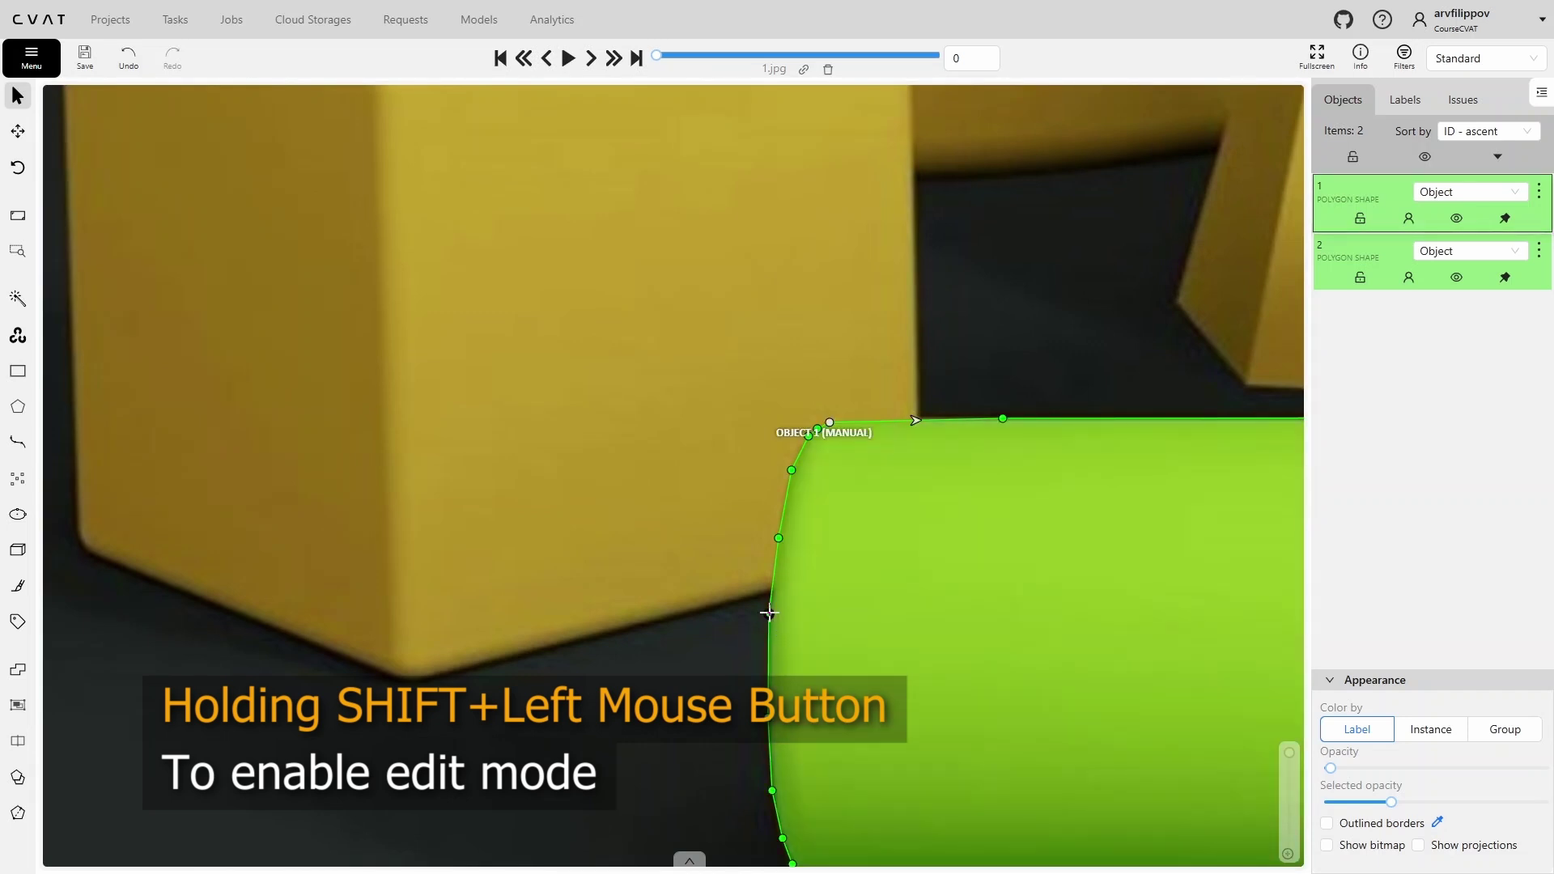
left_click(770, 615, "shift")
scroll(771, 613, "up", 2)
left_click(770, 581)
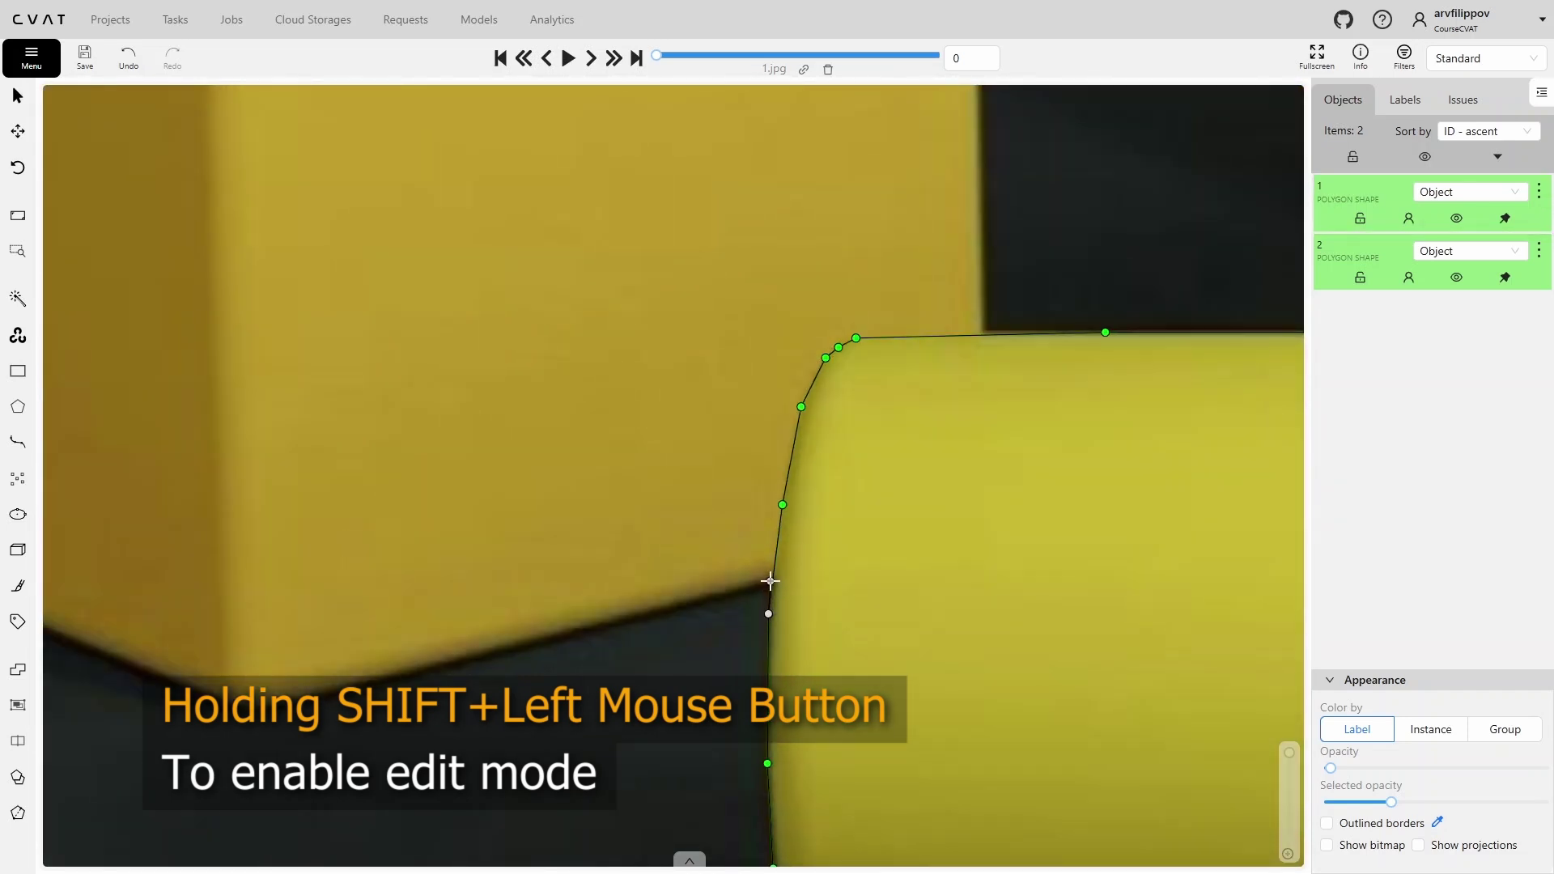
left_click(305, 700)
left_click(247, 706)
left_click(219, 698)
Continue the outline around the cube's lower-left corner, up its left side and around its upper-left corner
middle_click_drag(218, 694, 819, 742)
left_click(393, 586)
left_click(376, 572)
left_click(369, 562)
left_click(366, 551)
middle_click_drag(367, 551, 393, 850)
middle_click_drag(423, 340, 445, 728)
left_click(403, 482)
left_click(403, 465)
left_click(410, 453)
left_click(419, 444)
left_click(428, 439)
Trace the cube's top edges past the back corner and around its upper-right corner
middle_click_drag(1146, 330, 648, 451)
left_click(620, 434)
left_click(643, 434)
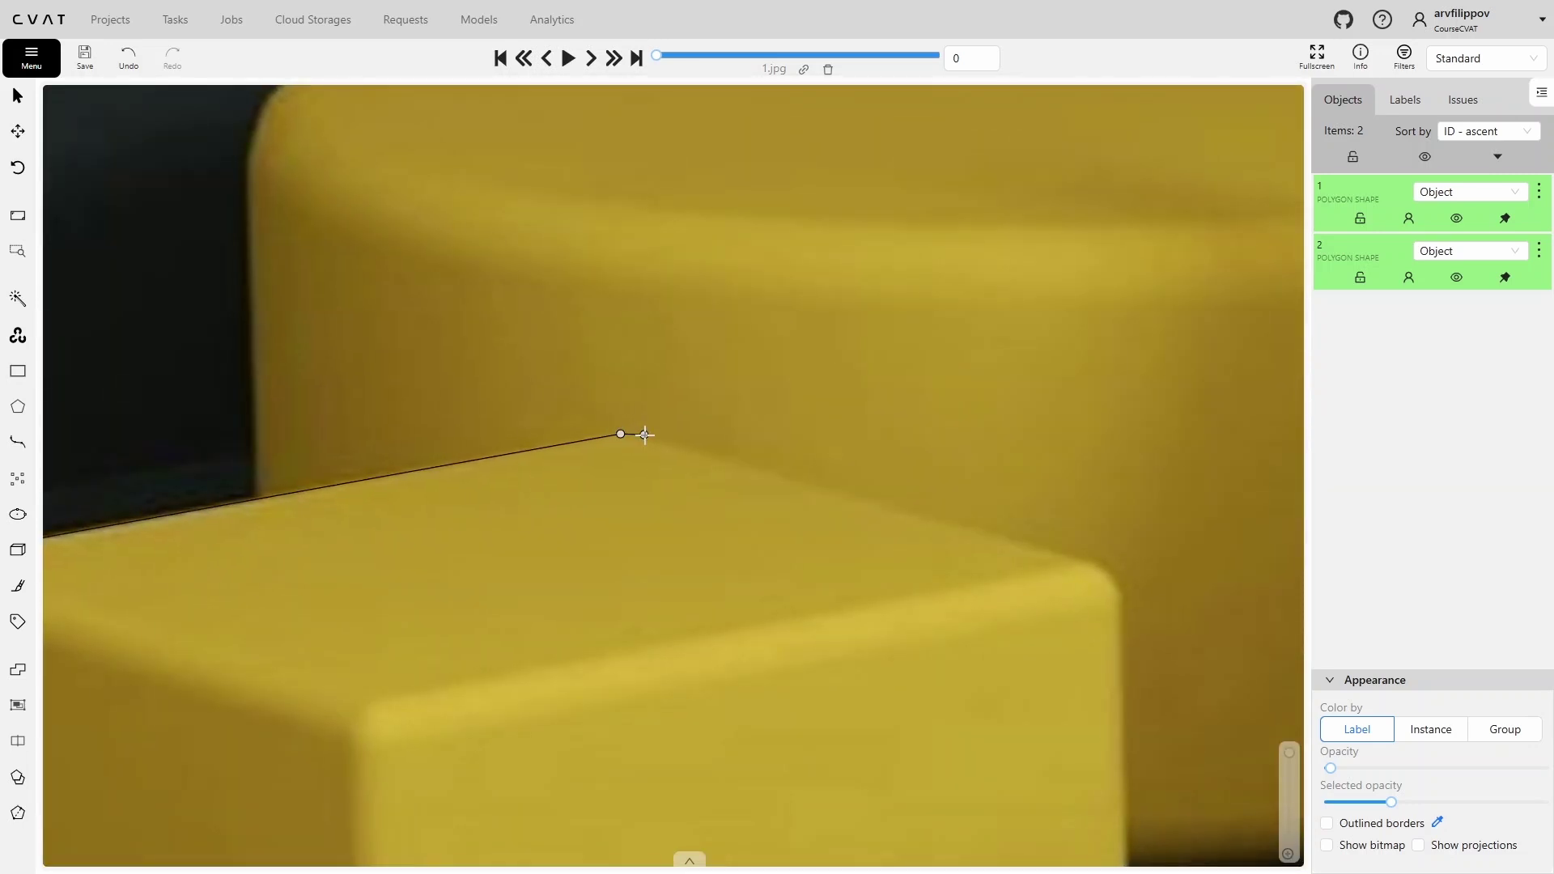
left_click(1042, 548)
left_click(1090, 563)
left_click(1110, 575)
left_click(1118, 590)
Trace the cube's right edge down to the cylinder's top edge and finish editing, extending the cylinder polygon over the cube
middle_click_drag(1123, 753, 996, 451)
left_click(996, 467)
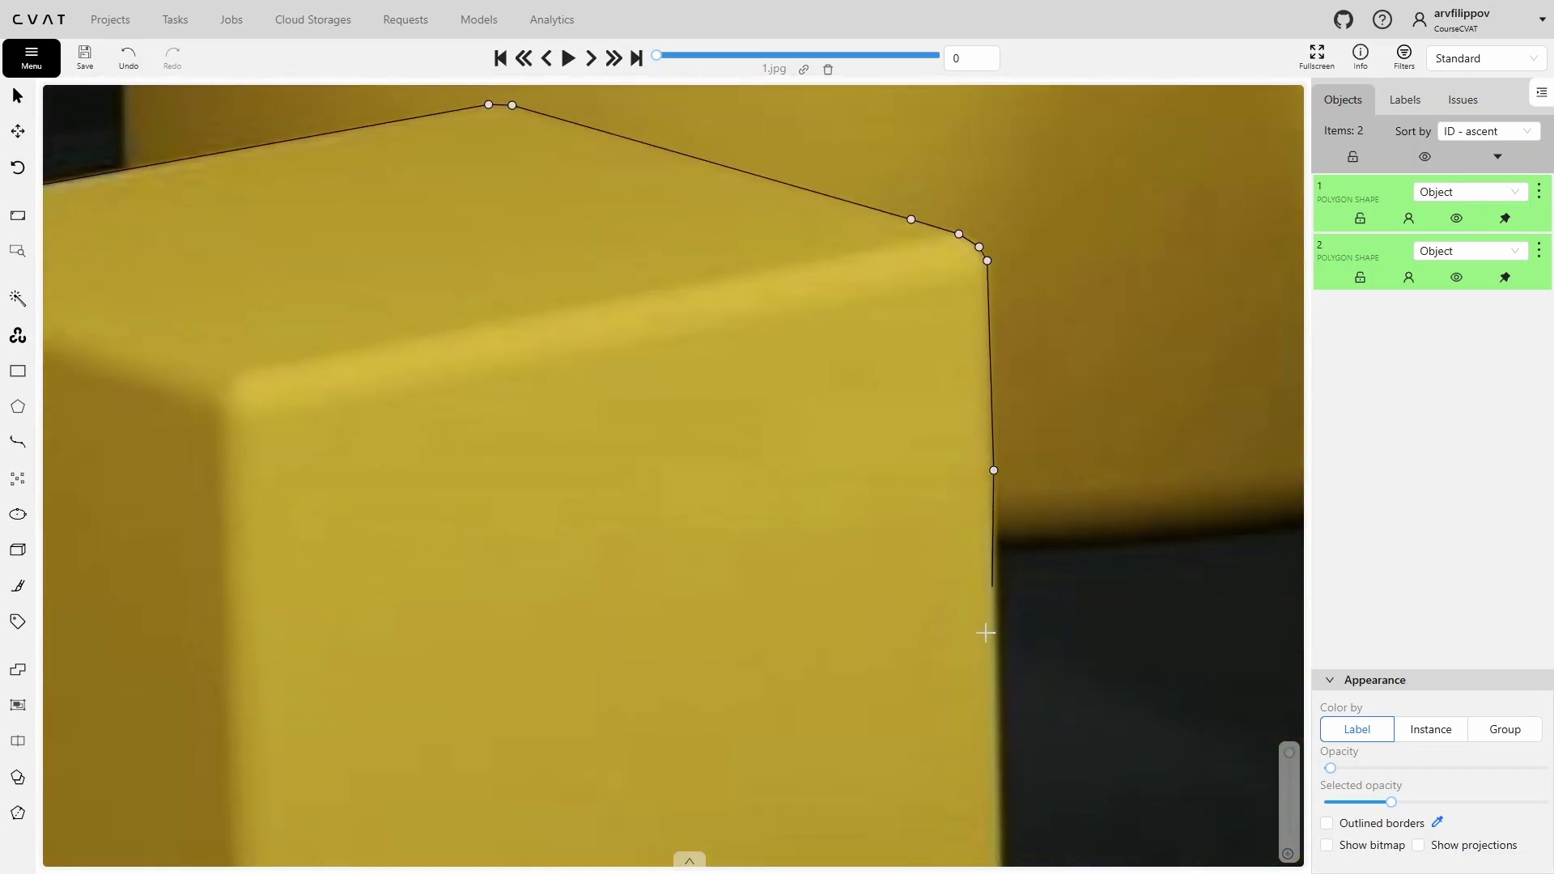
middle_click_drag(988, 631, 914, 284)
left_click(937, 528)
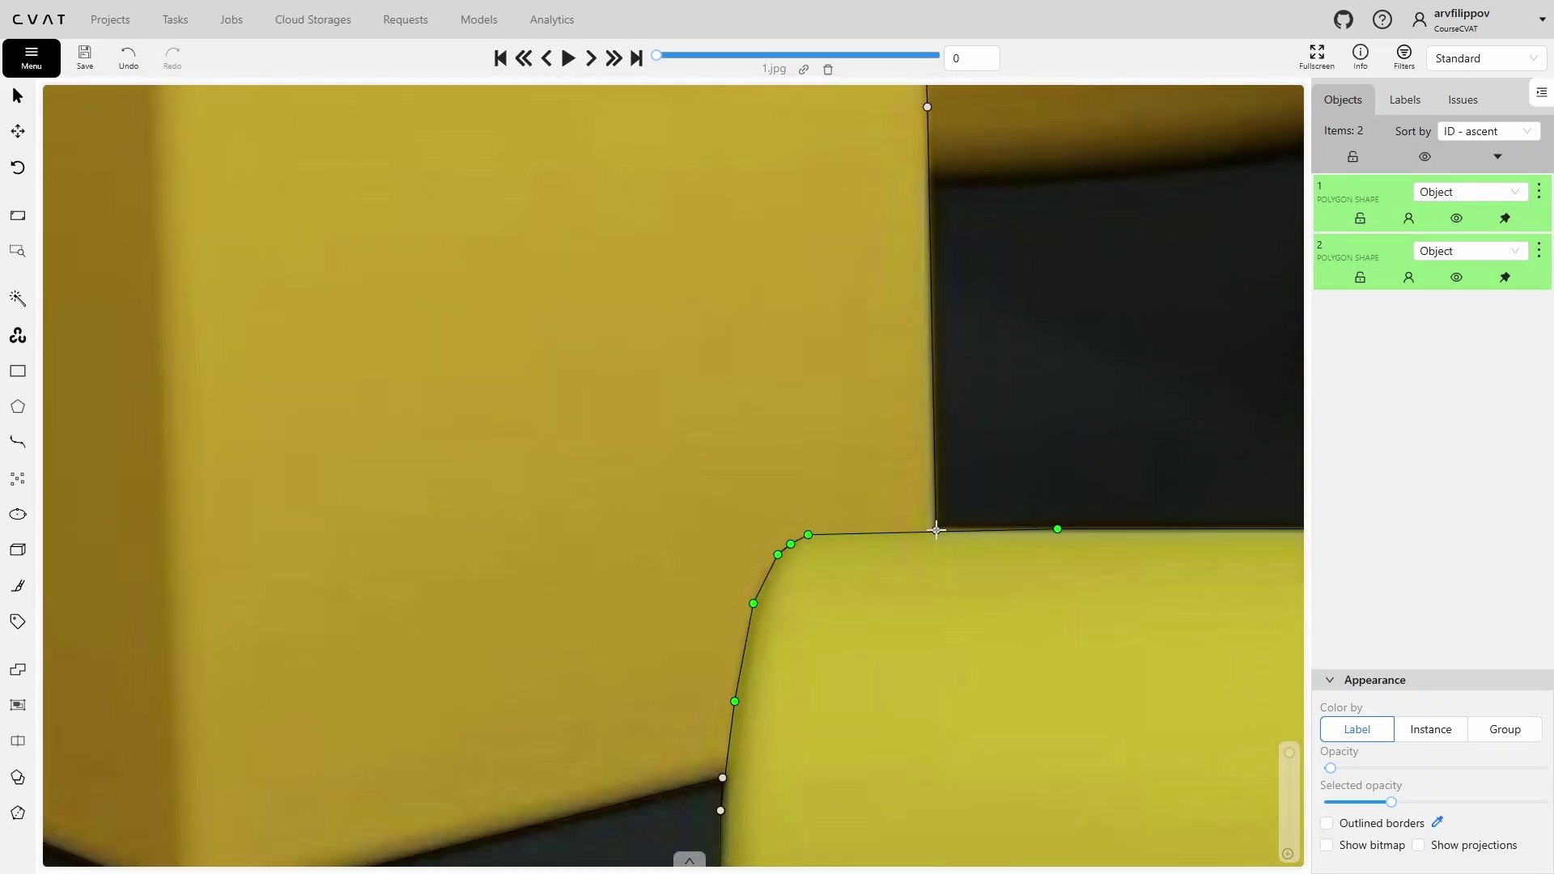
key("n")
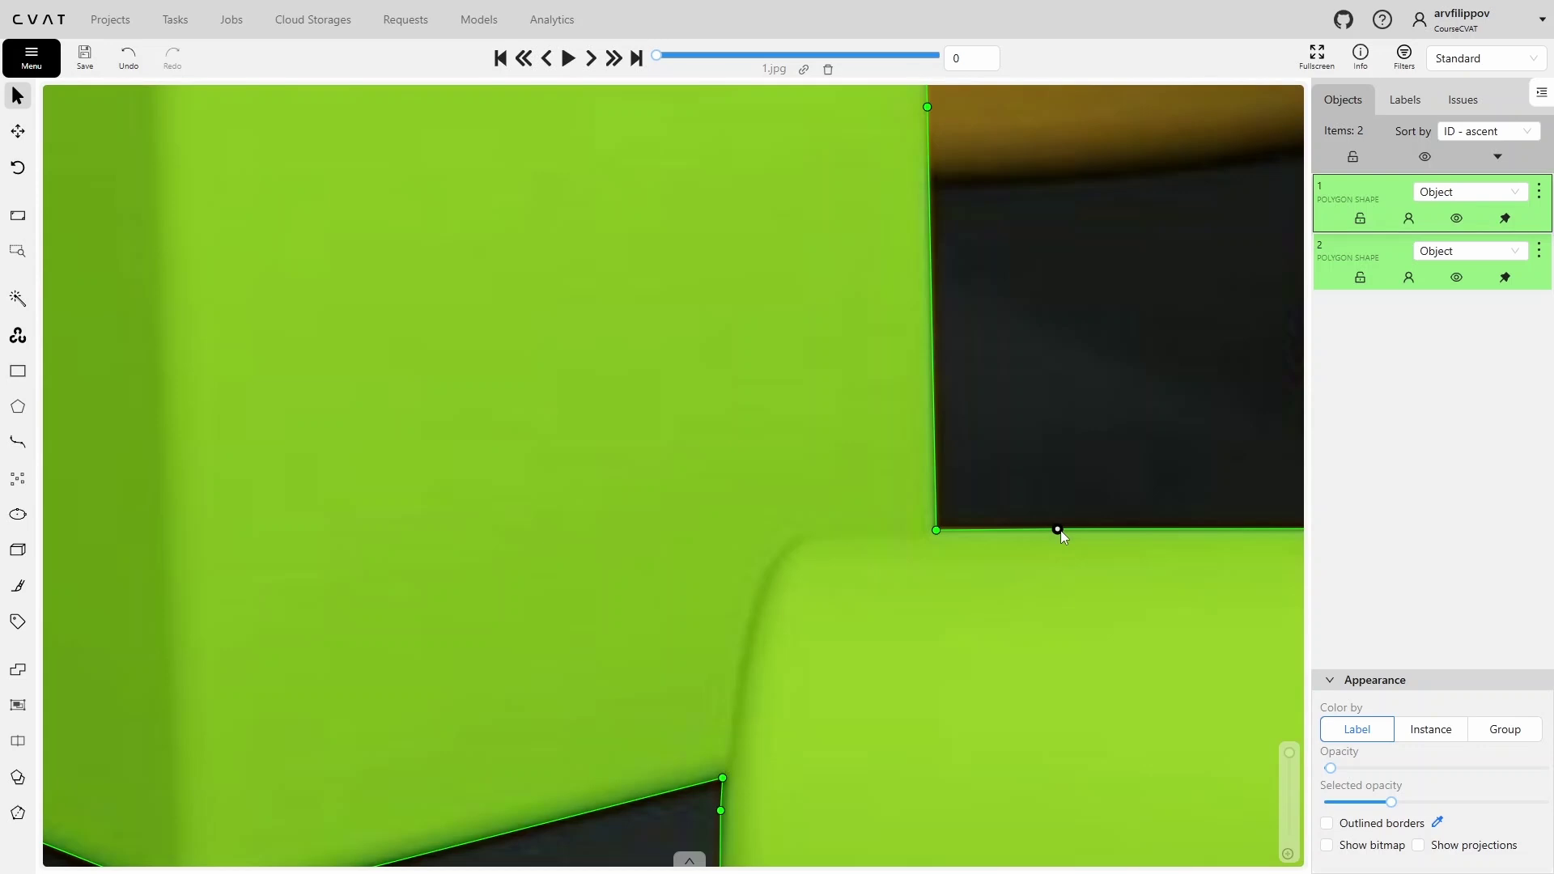
Crop the cube area off the cylinder polygon by cutting from its left-edge point to the top-edge point at the cube, keeping the cylinder part
scroll(978, 585, "down", 5)
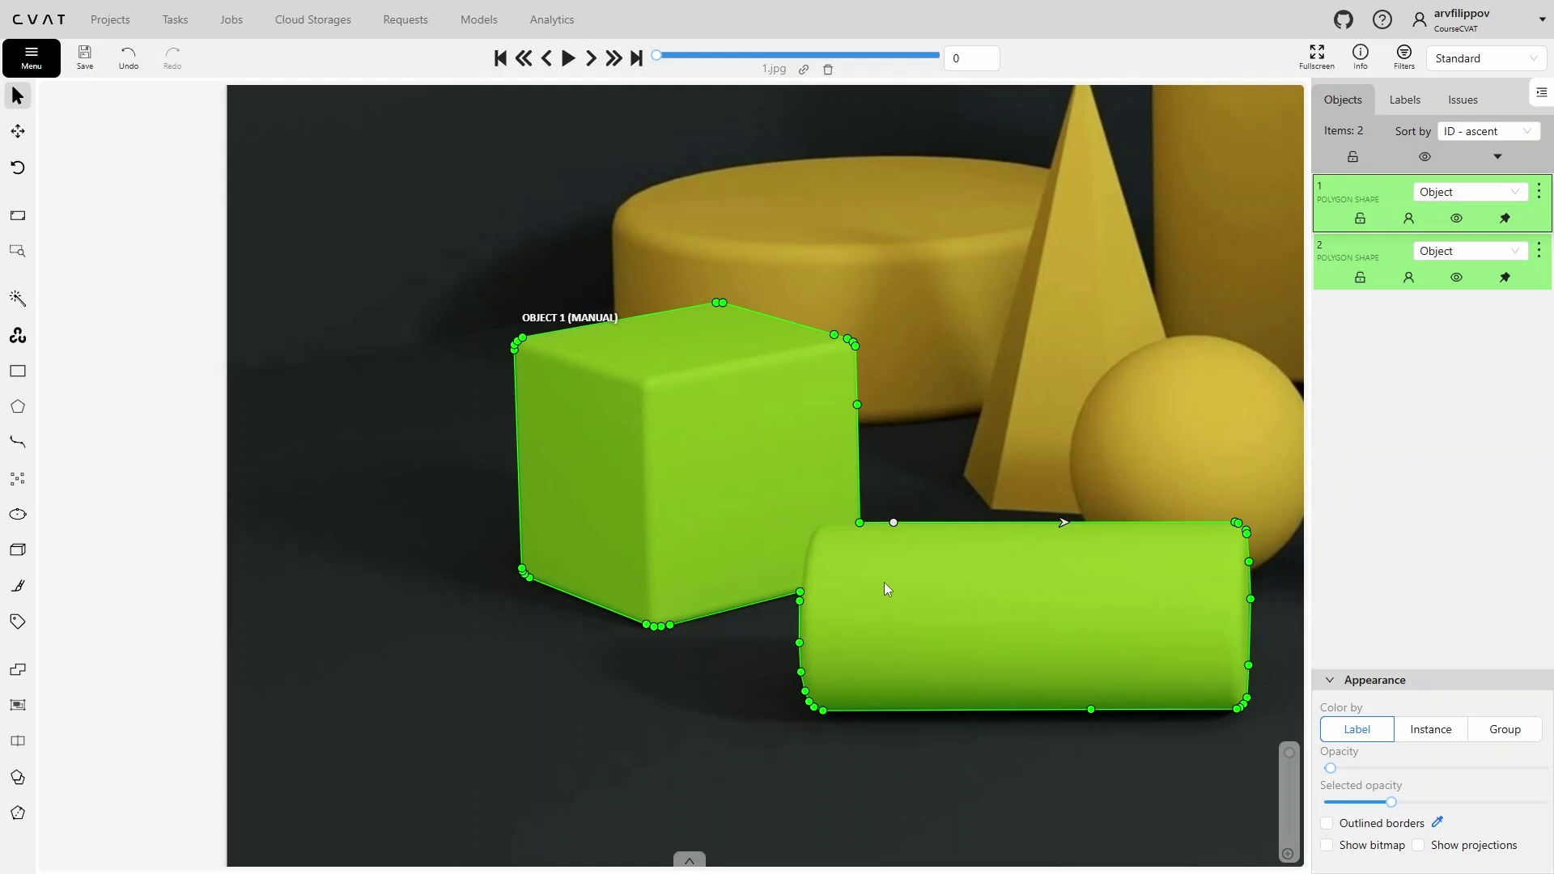
key("ctrl+z")
left_click(799, 644, "shift")
left_click(859, 523)
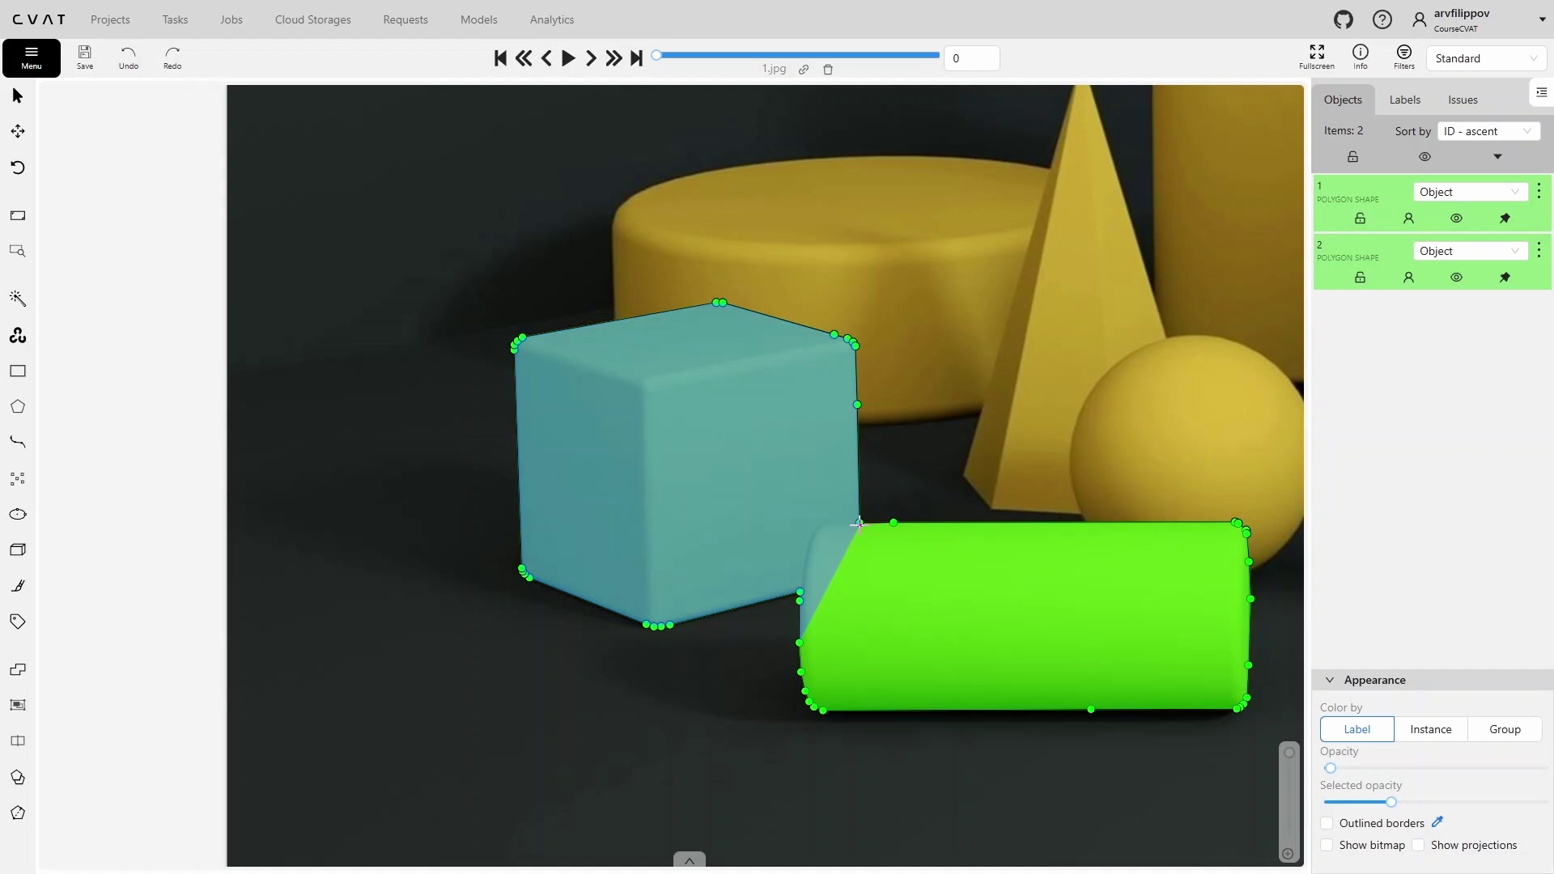
key("n")
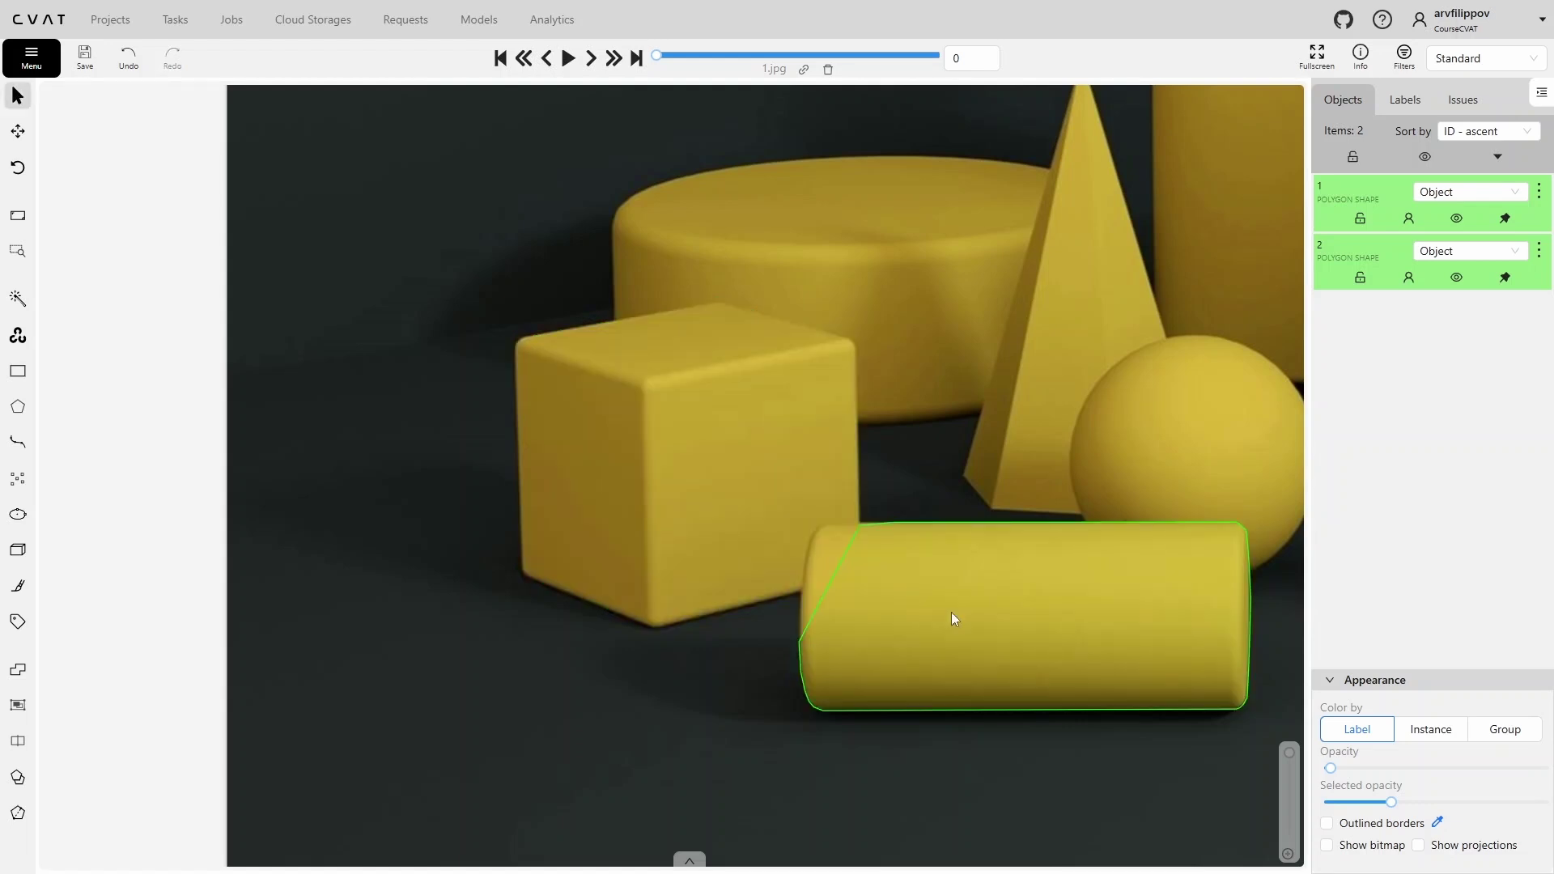
Crop the cylinder polygon further between its lower-left and top-edge points, and cut a small notch into its lower-left corner
left_click(804, 690, "shift")
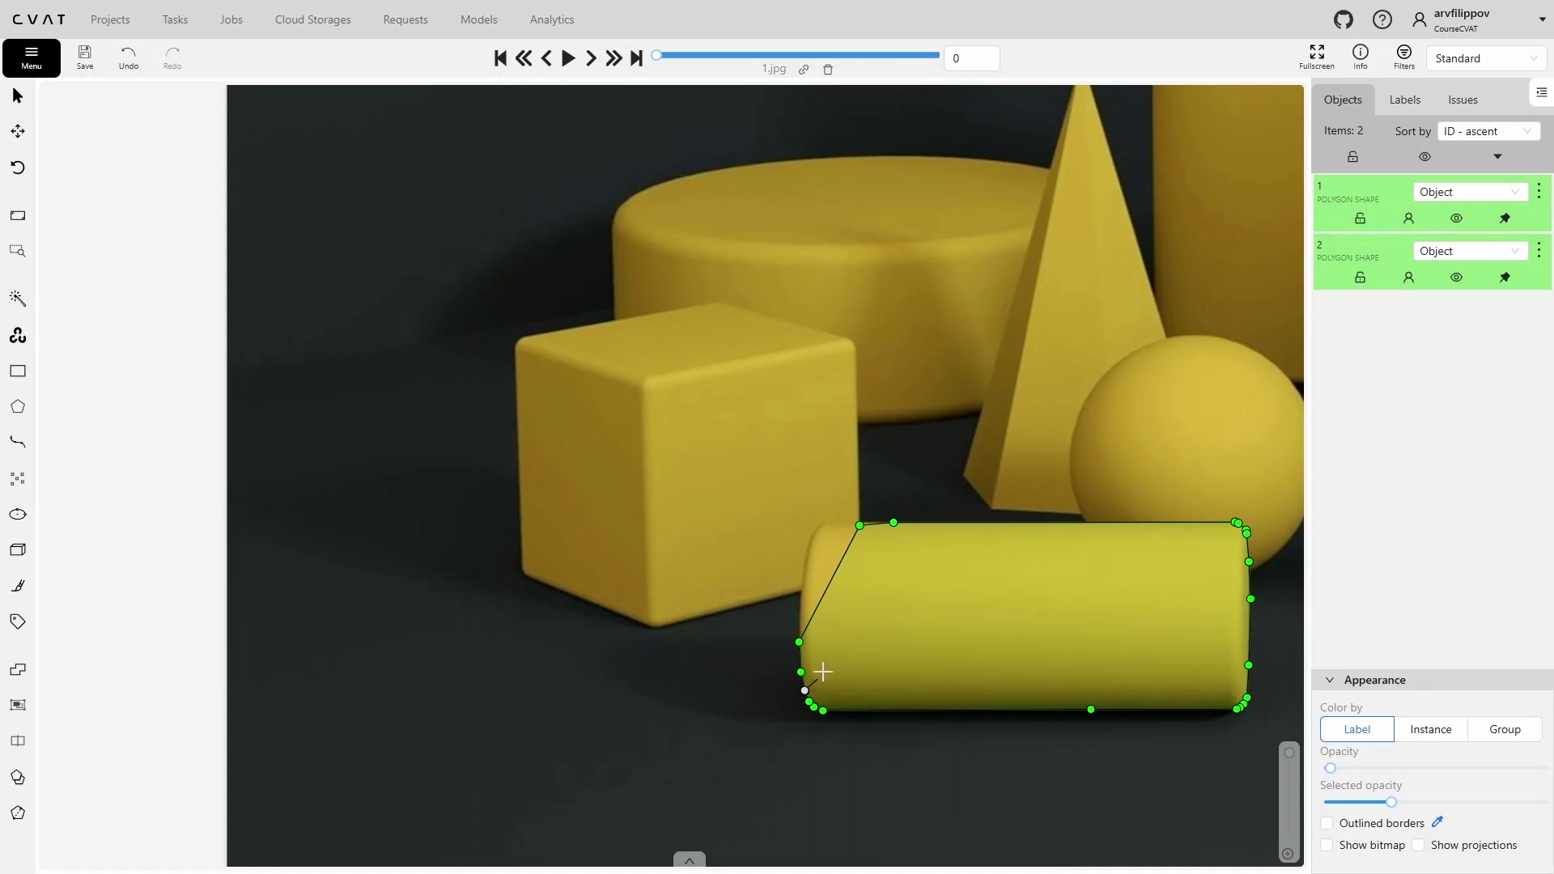
left_click(894, 522)
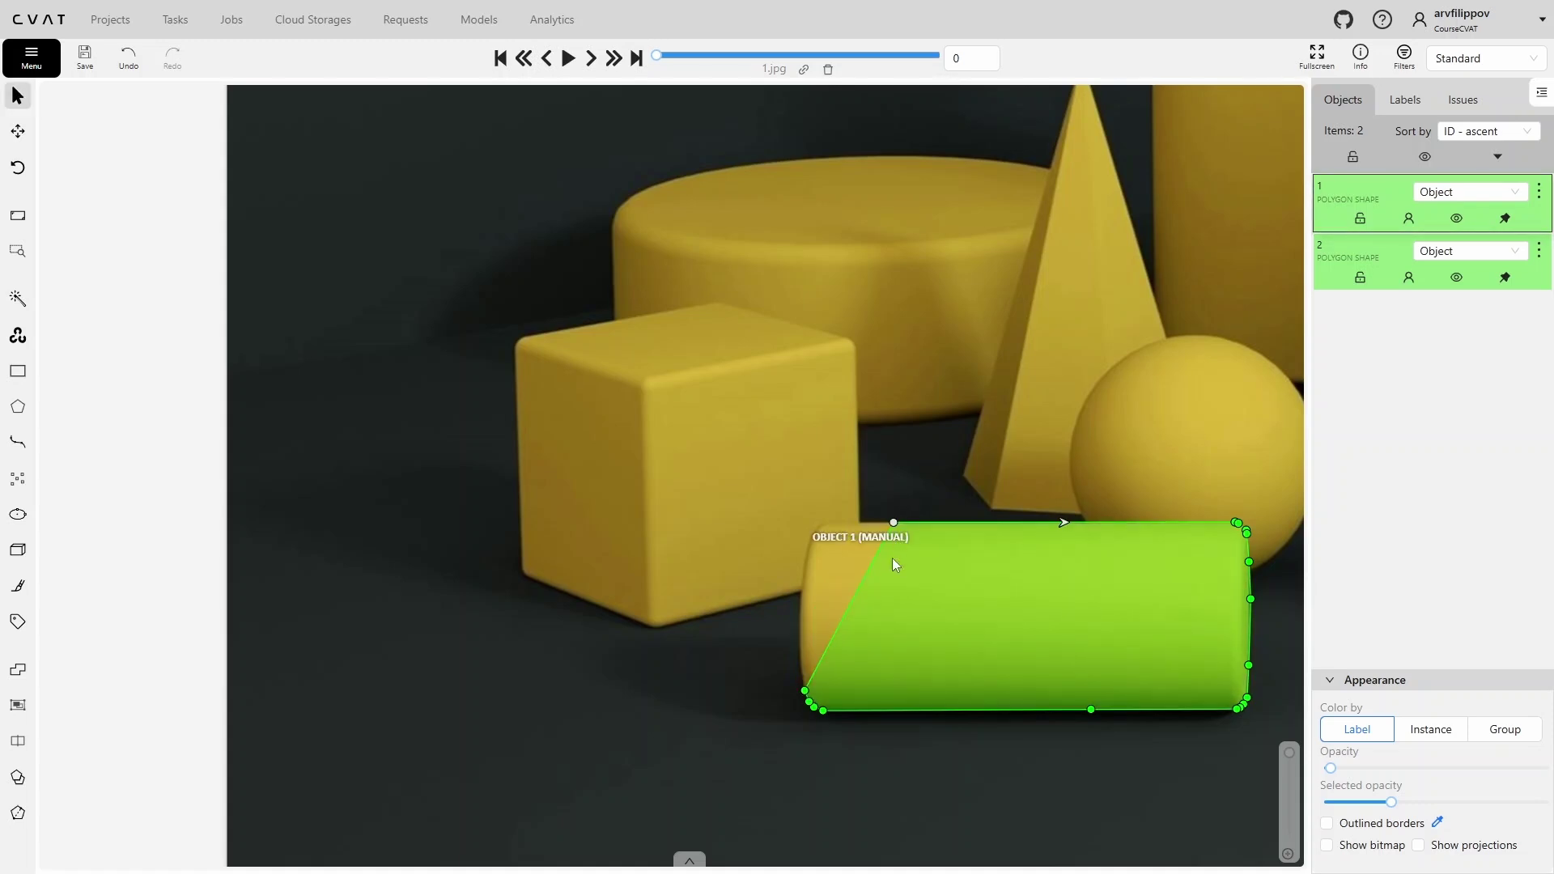
left_click(804, 691, "shift")
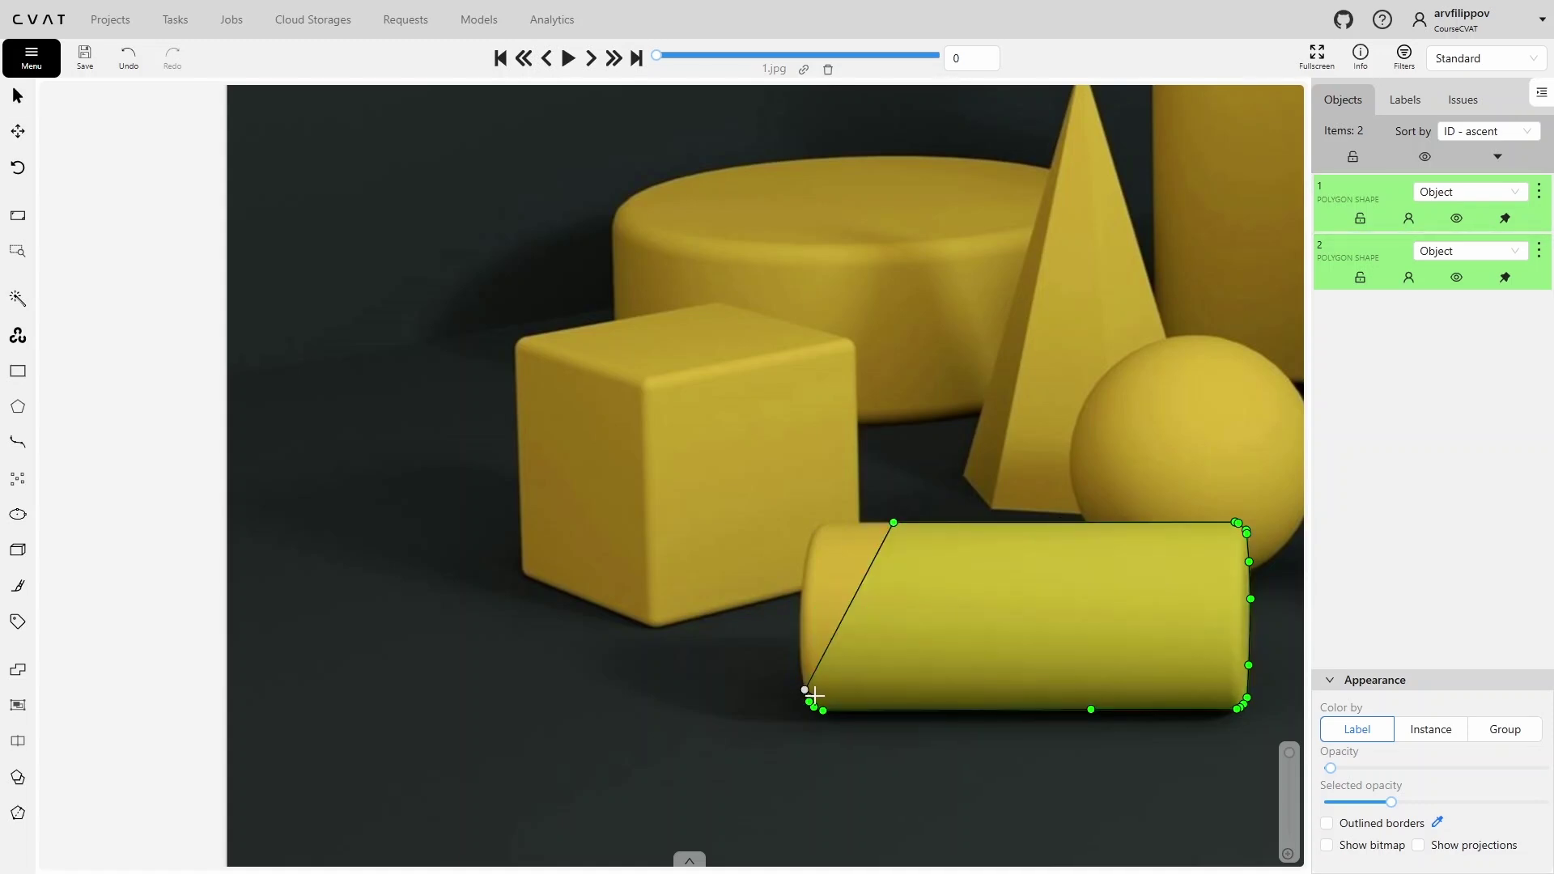
left_click(822, 688)
left_click(823, 711)
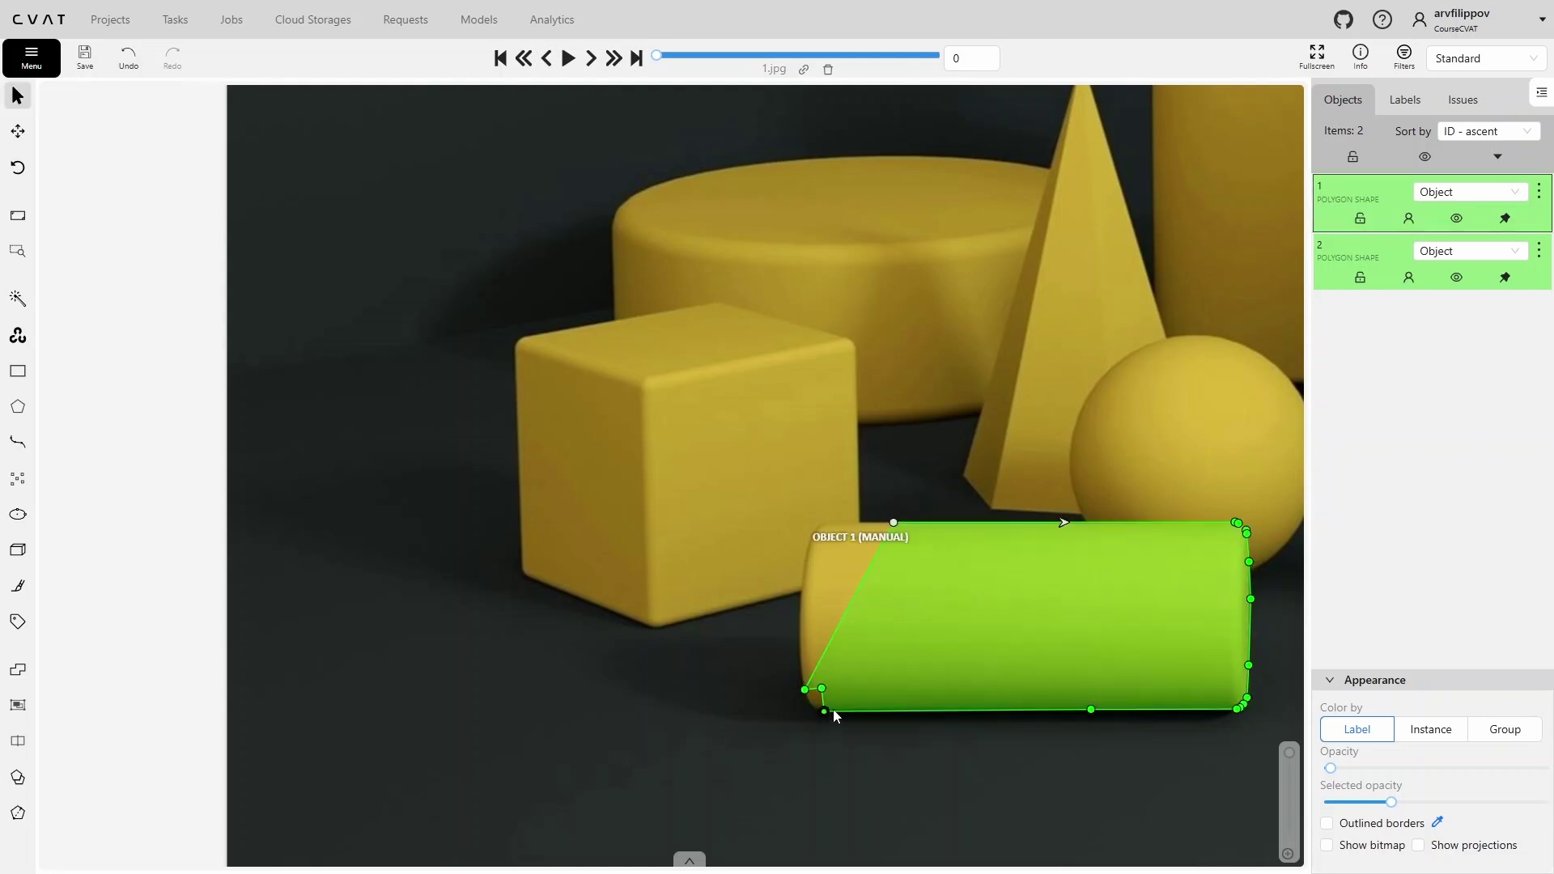
Disable intelligent polygon cropping in the workspace settings
key("F2")
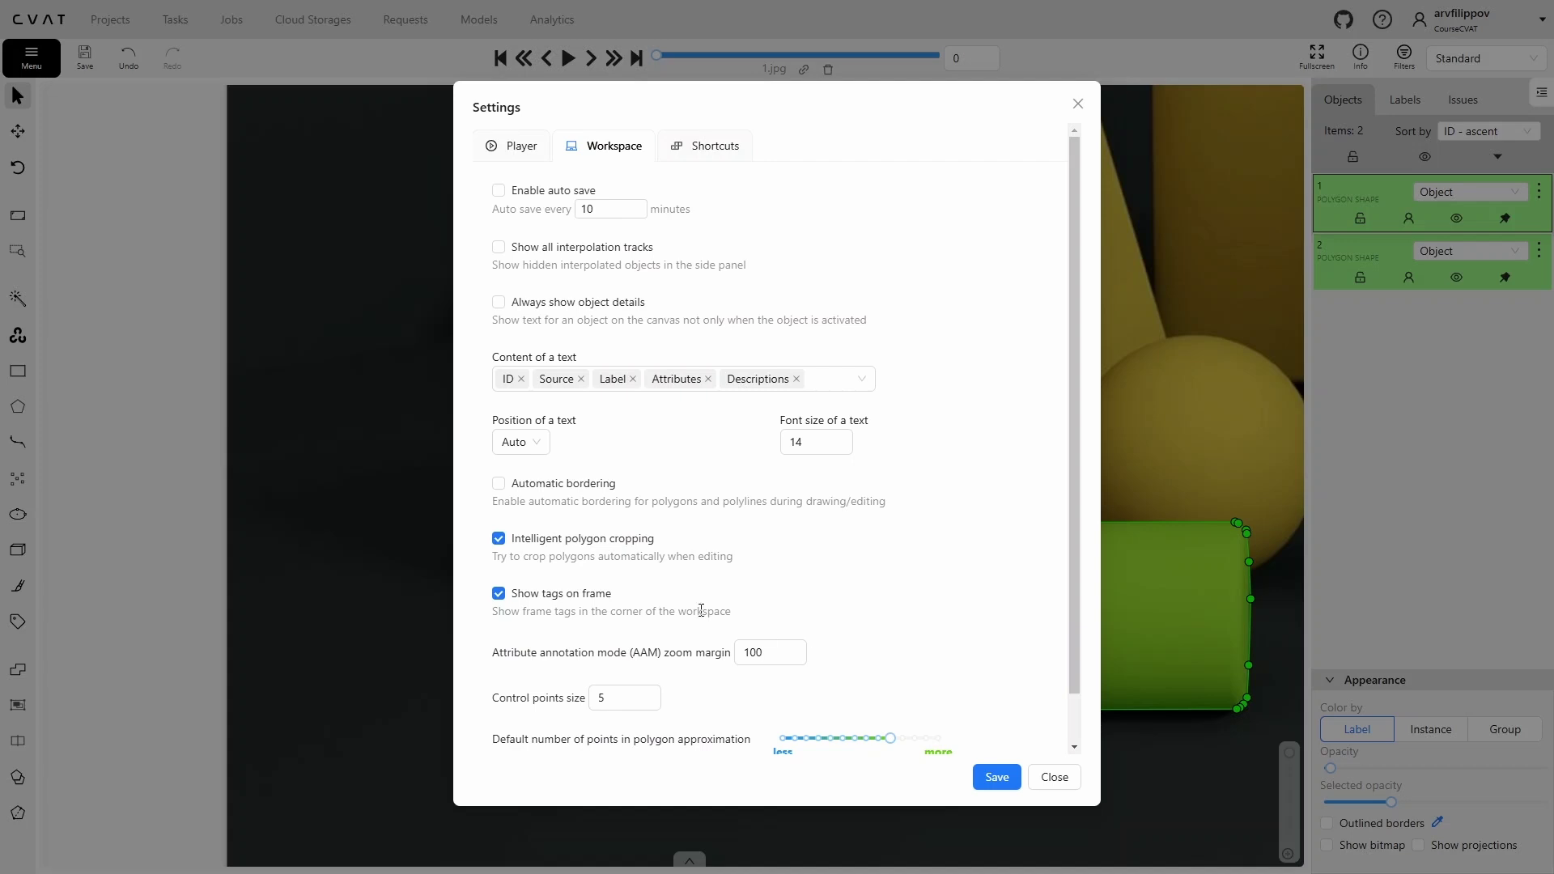
left_click(499, 542)
left_click(400, 620)
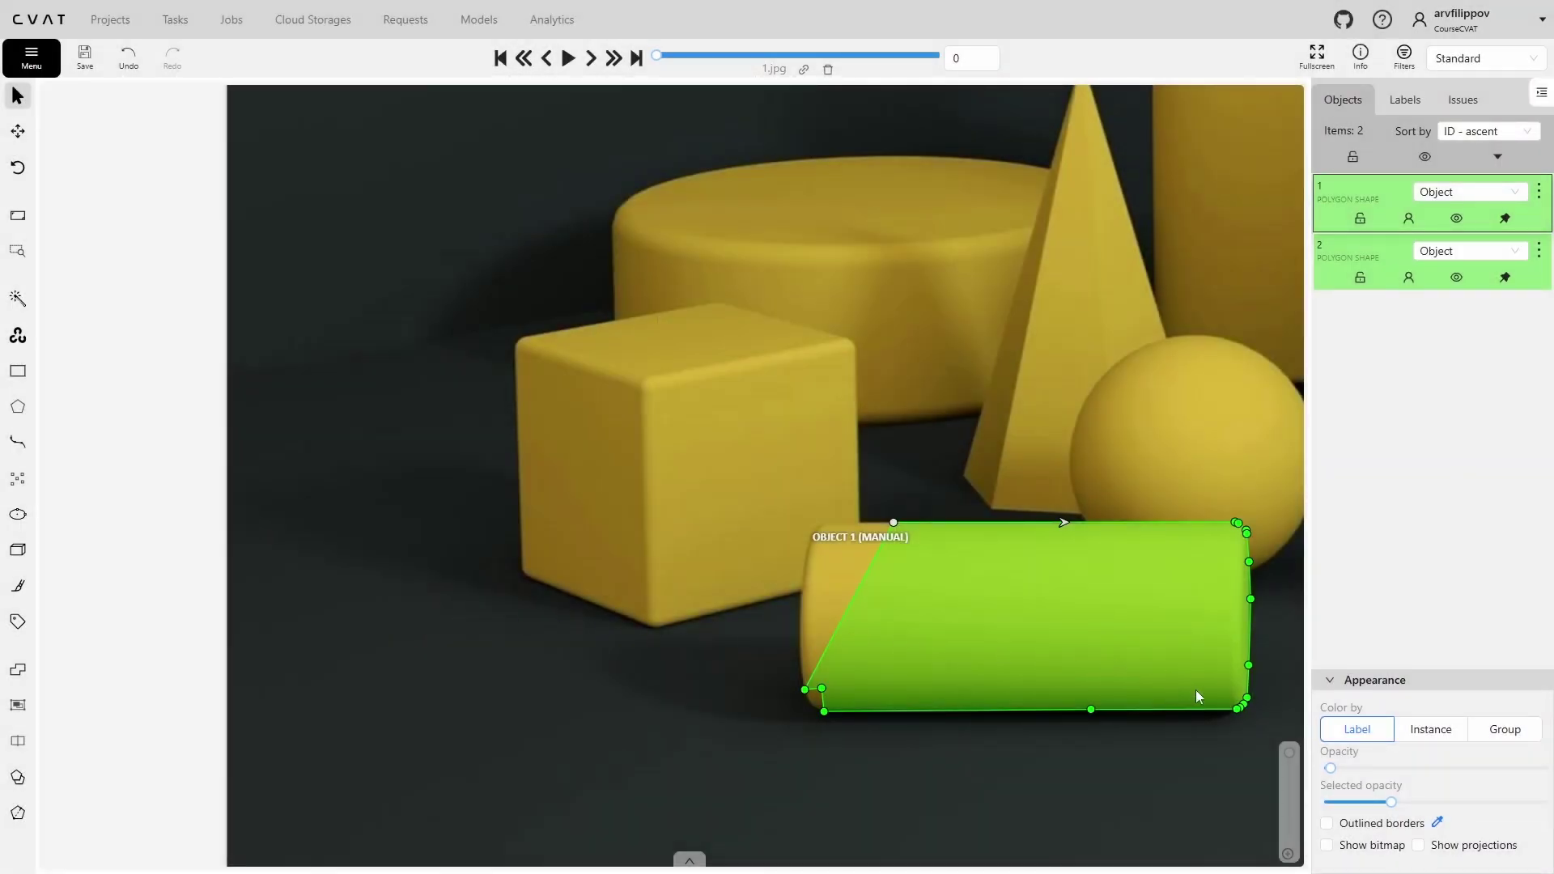
Edit the polygon's lower-right corner, cutting a small notch between its bottom-edge and right-edge points
left_click(1237, 709, "shift")
left_click(1247, 664)
key("Escape")
Cut the polygon from the bottom-edge point to the right-edge point, keep the lower-right corner piece, and delete that polygon
left_click(1091, 710, "shift")
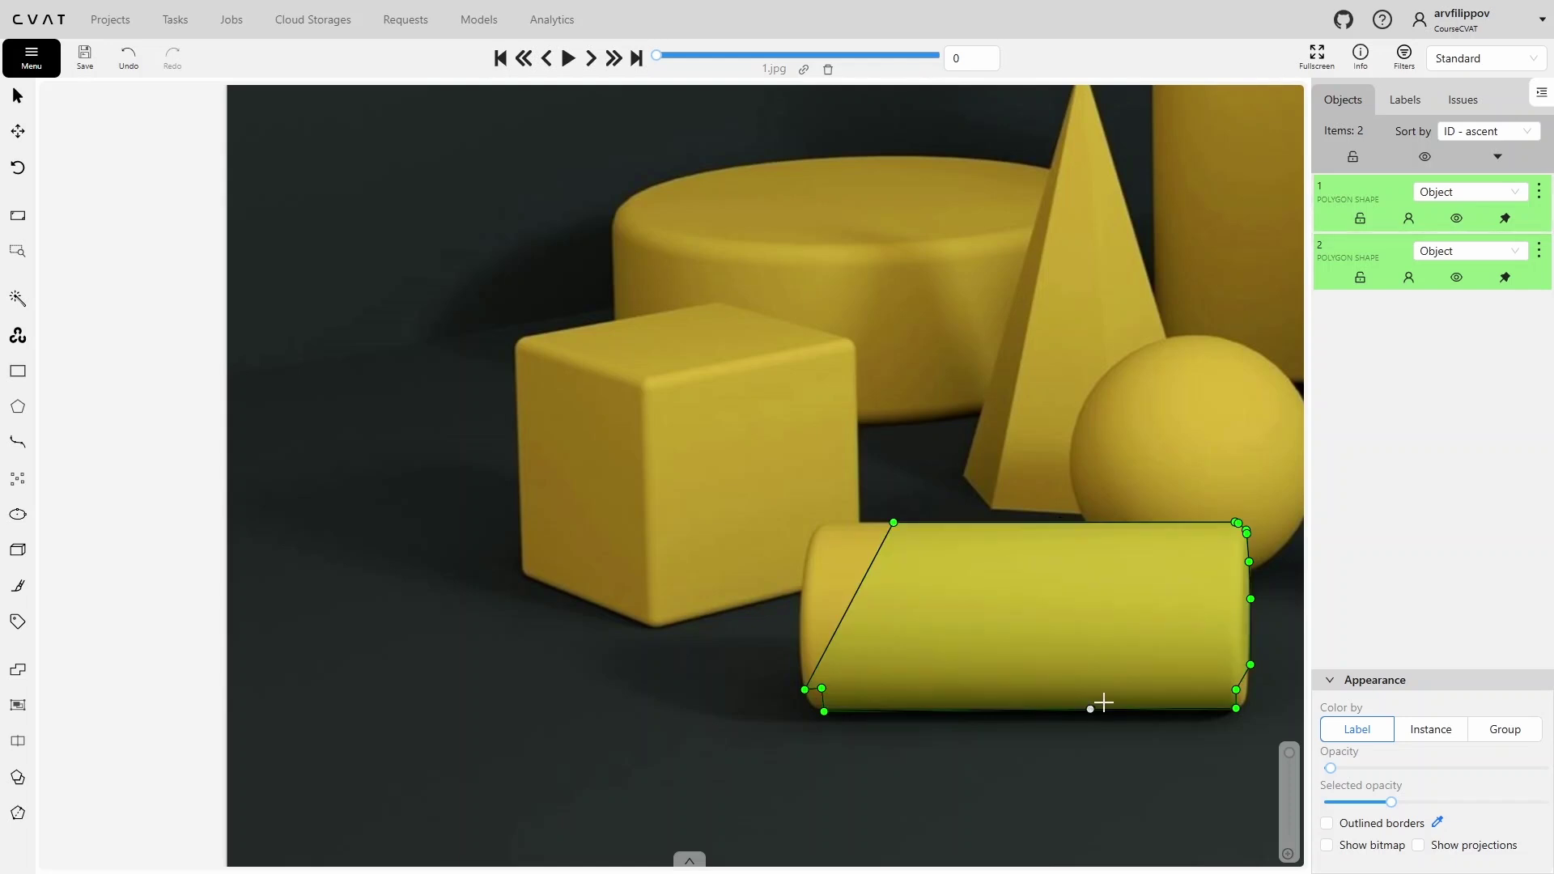
left_click(1250, 665)
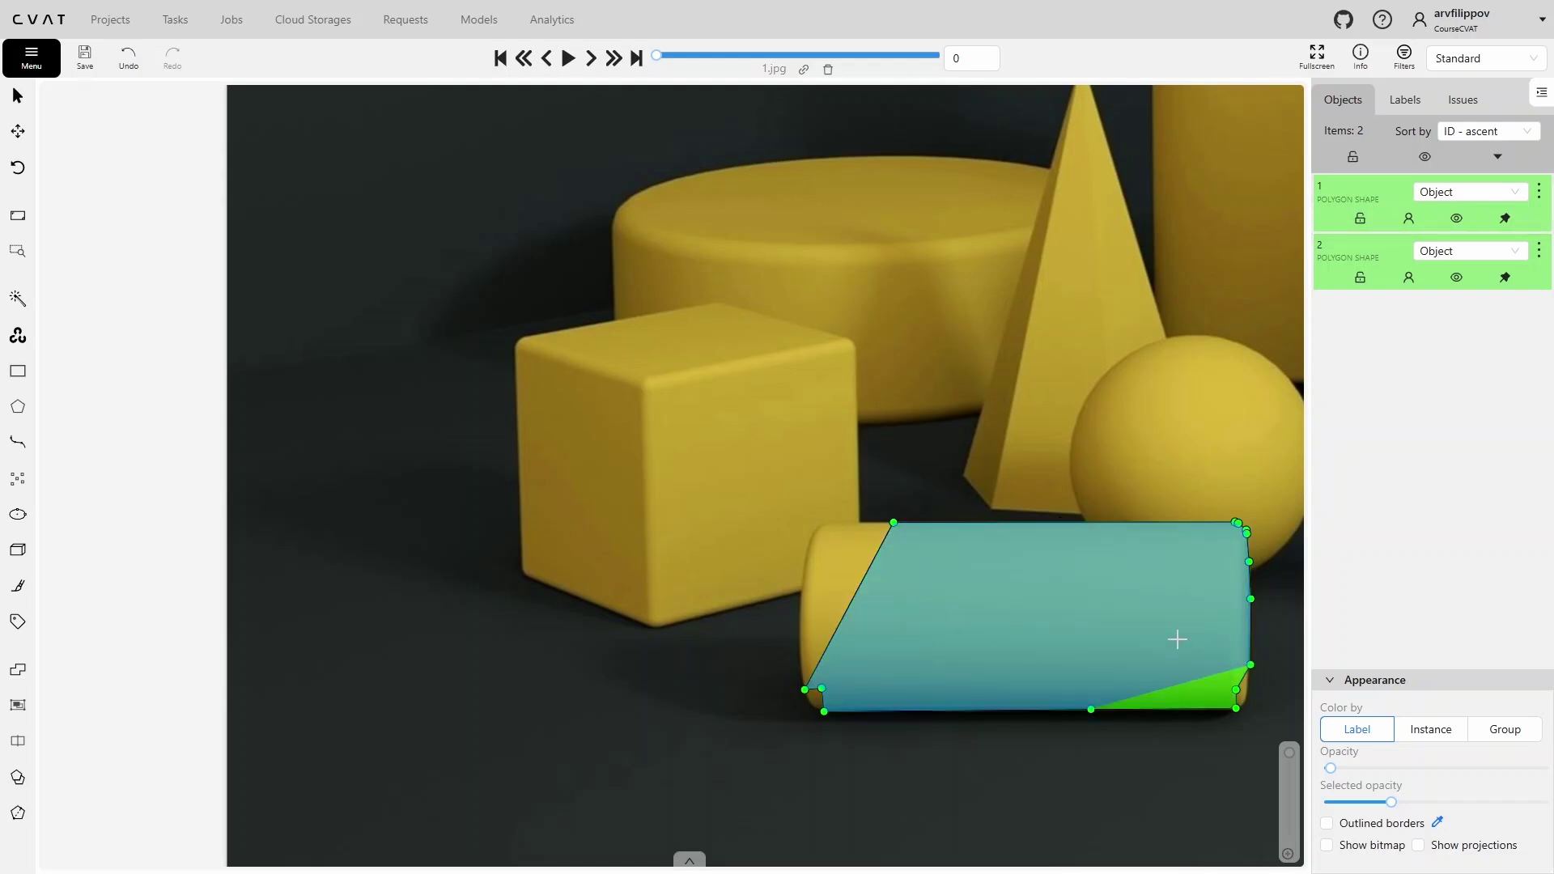
key("Escape")
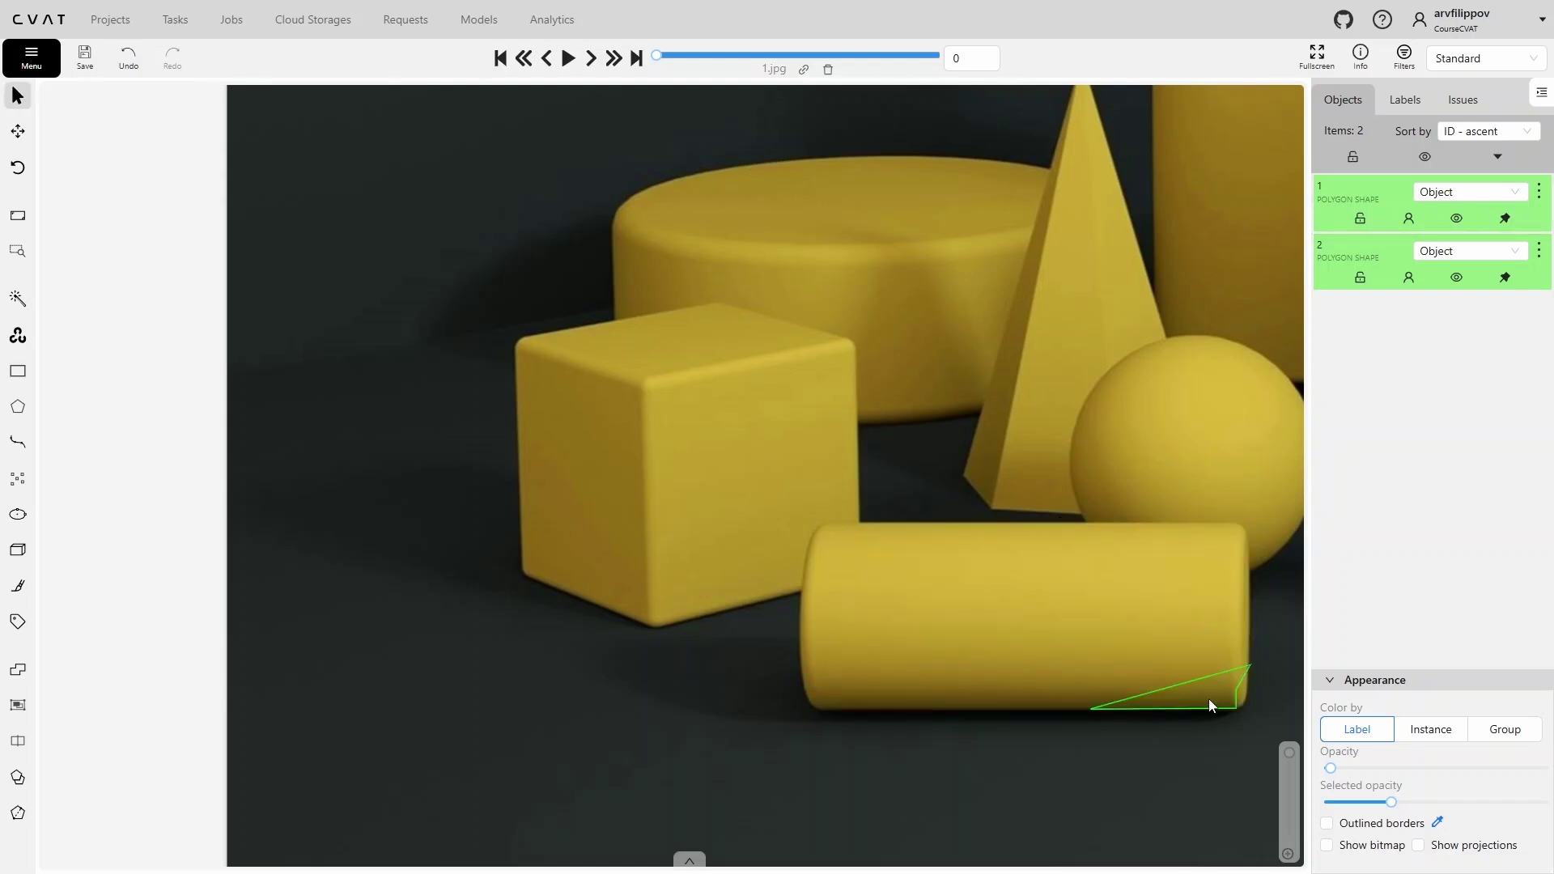
key("Delete")
Slice the combined polygon along the cylinder's upper-left contour, from the cube's bottom edge to the cylinder's top edge, separating cube and cylinder
double_click(594, 506)
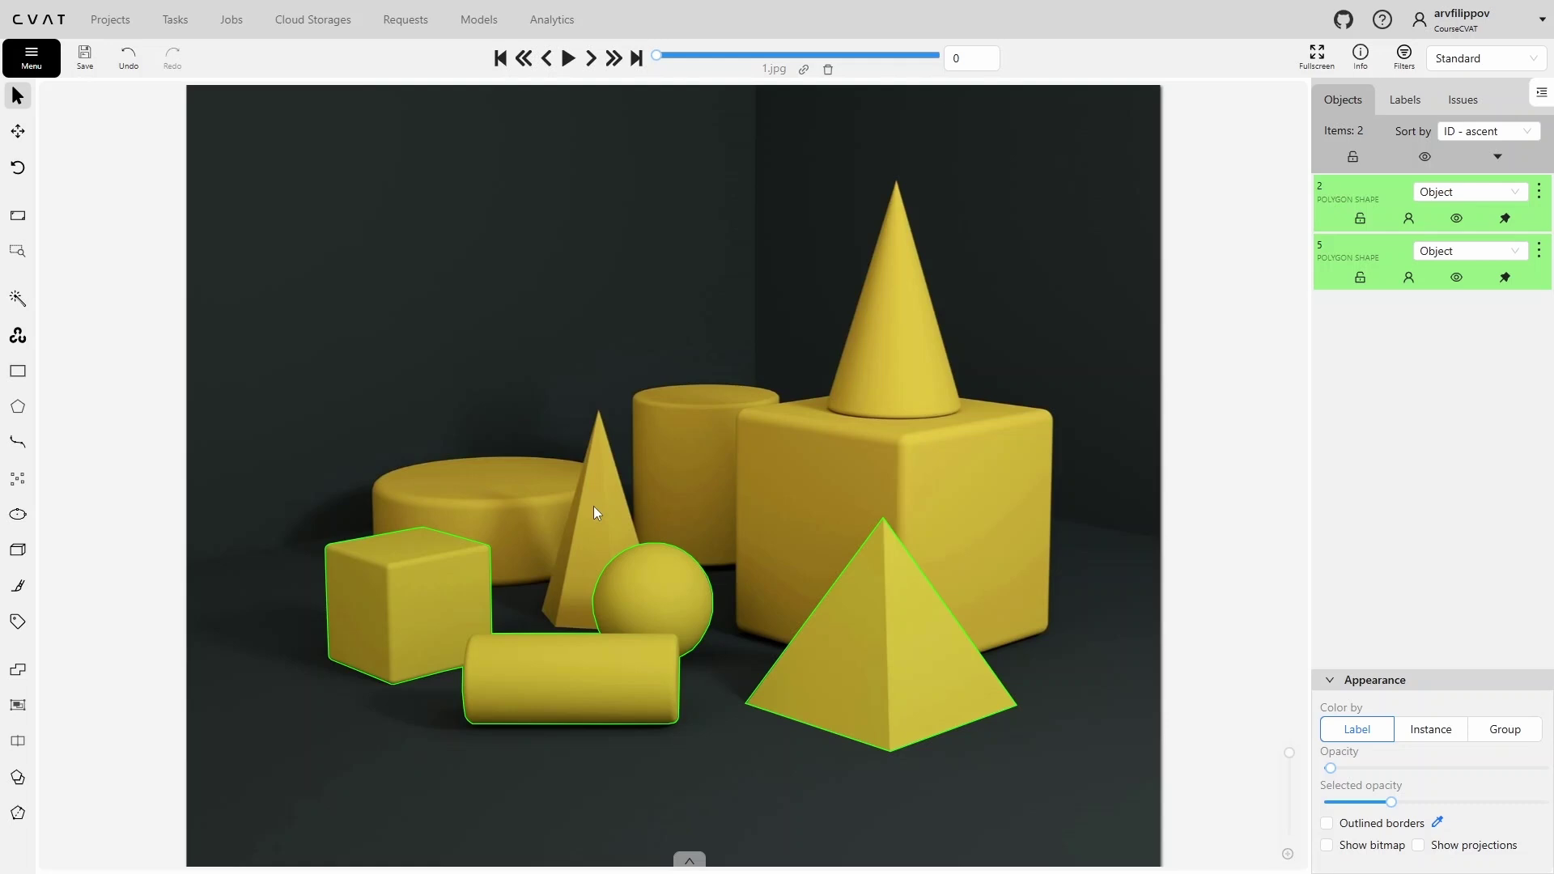
key("alt+j")
scroll(481, 673, "up", 5)
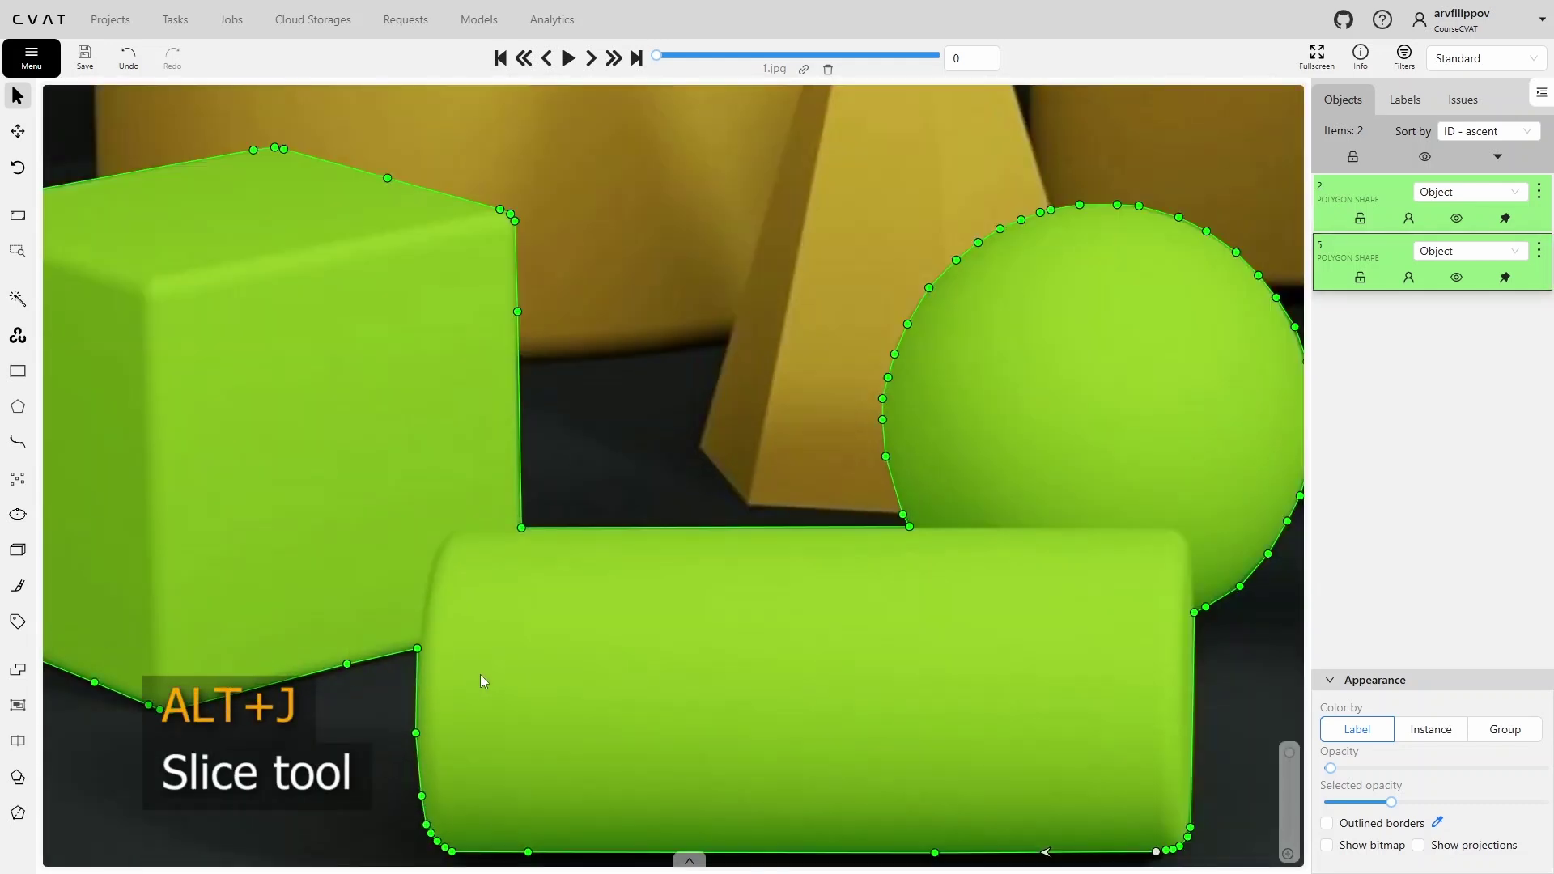
scroll(479, 674, "down", 3)
scroll(600, 568, "up", 3)
right_click(599, 574)
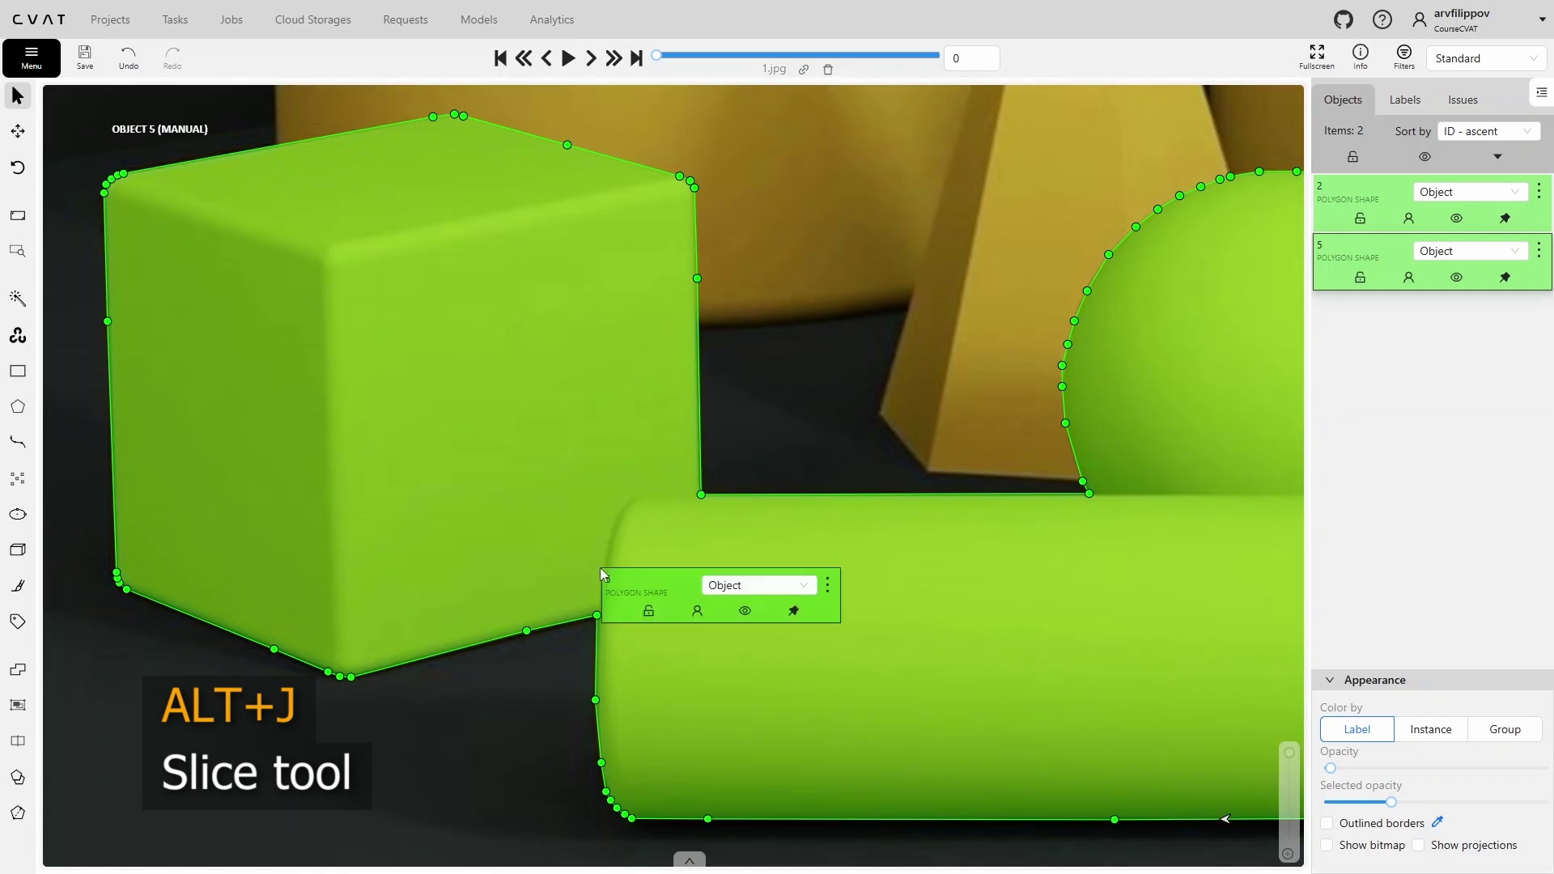
left_click(829, 586)
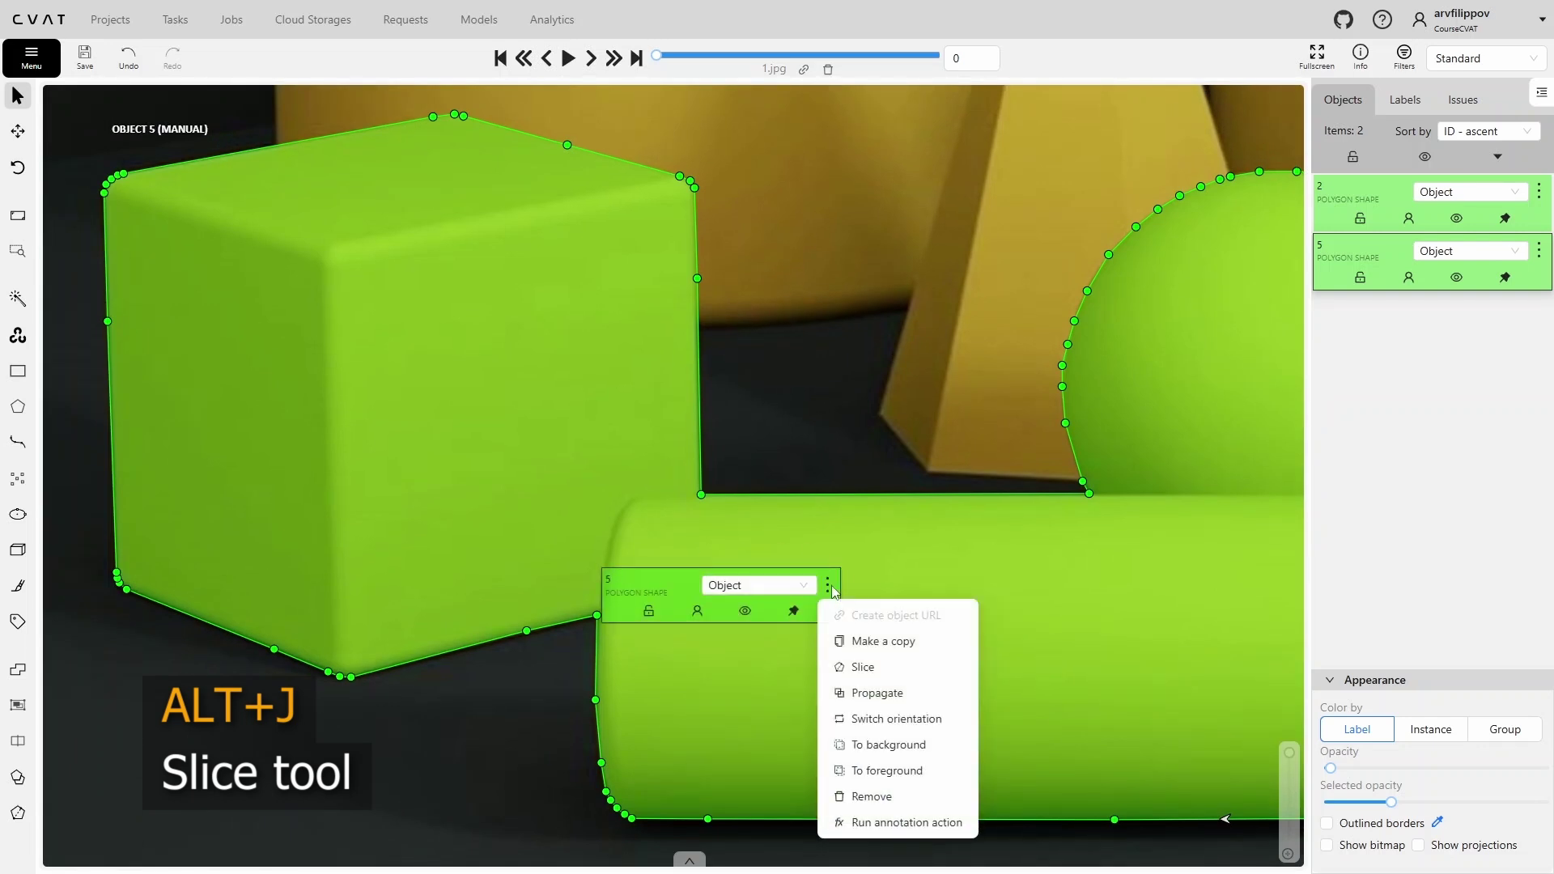
left_click(863, 668)
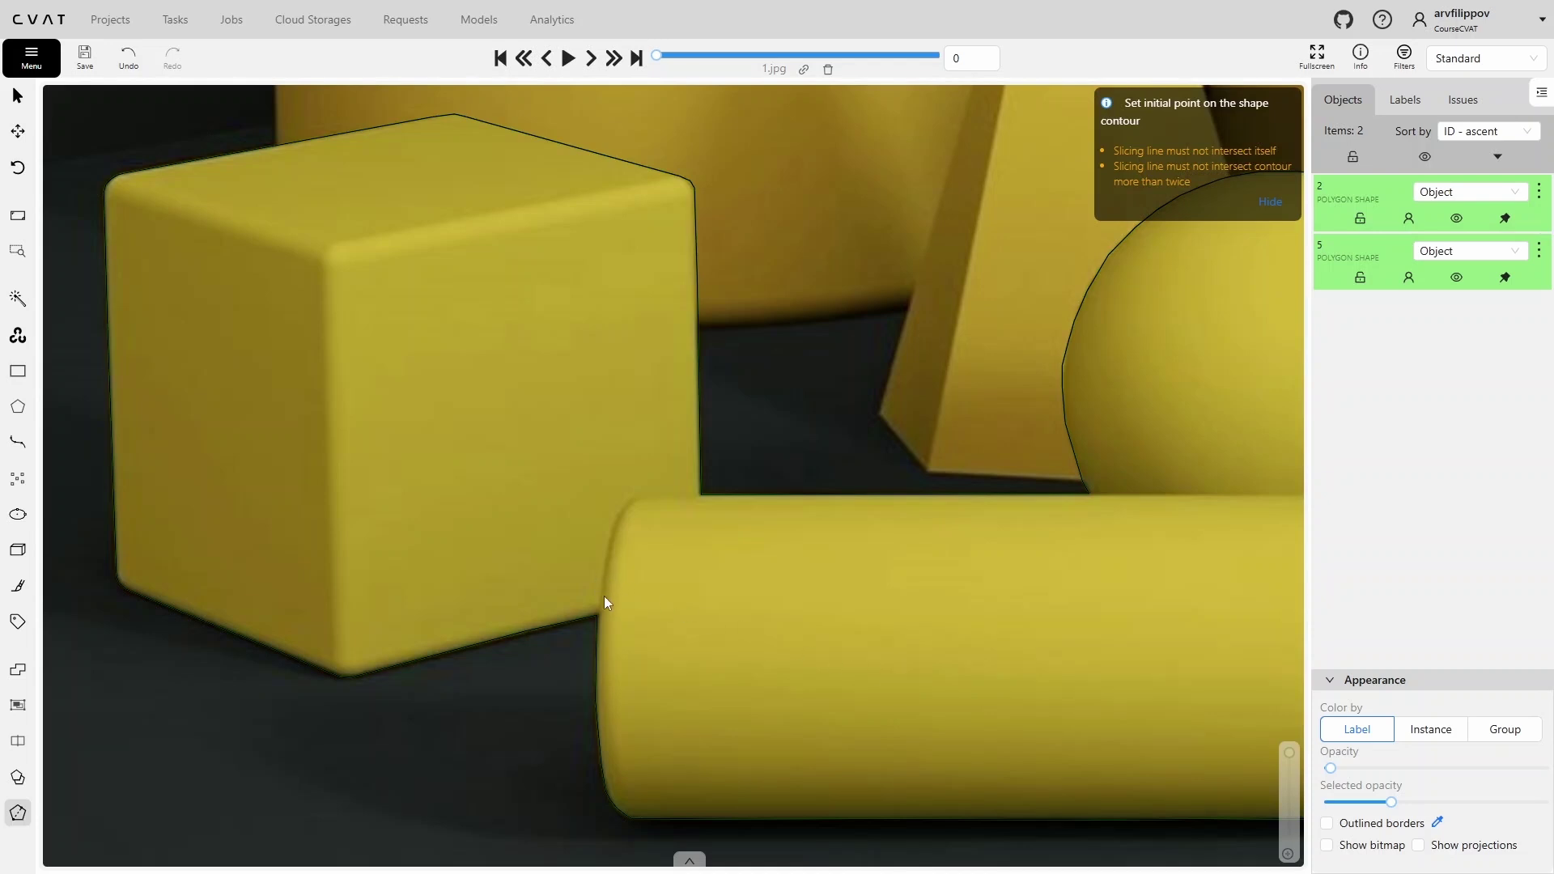
scroll(603, 596, "up", 5)
left_click(589, 627)
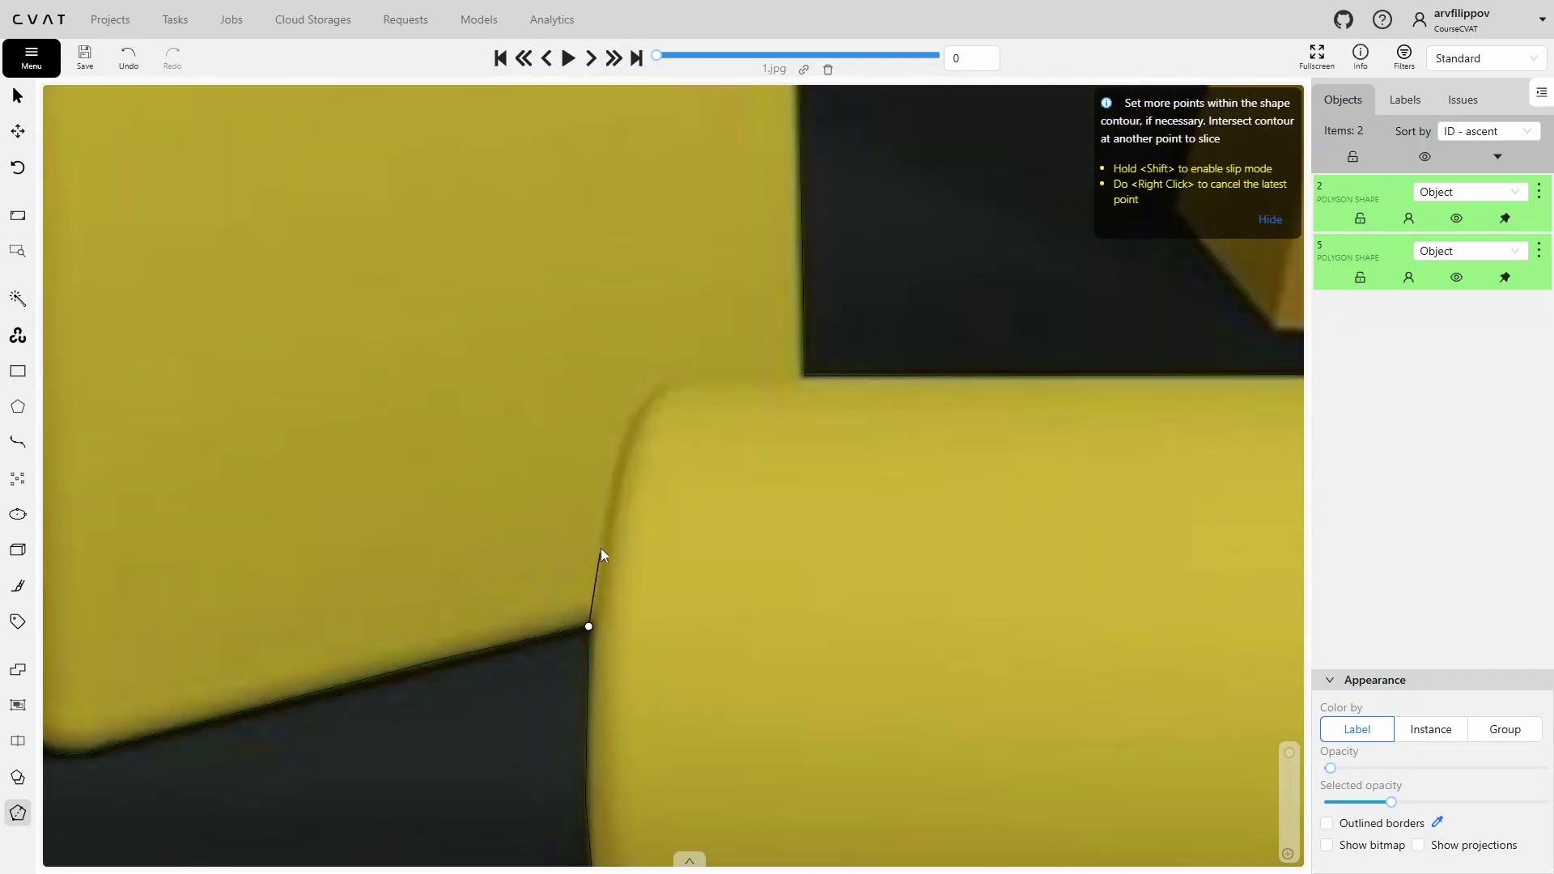
left_click(636, 402)
left_click(664, 383)
left_click(804, 376)
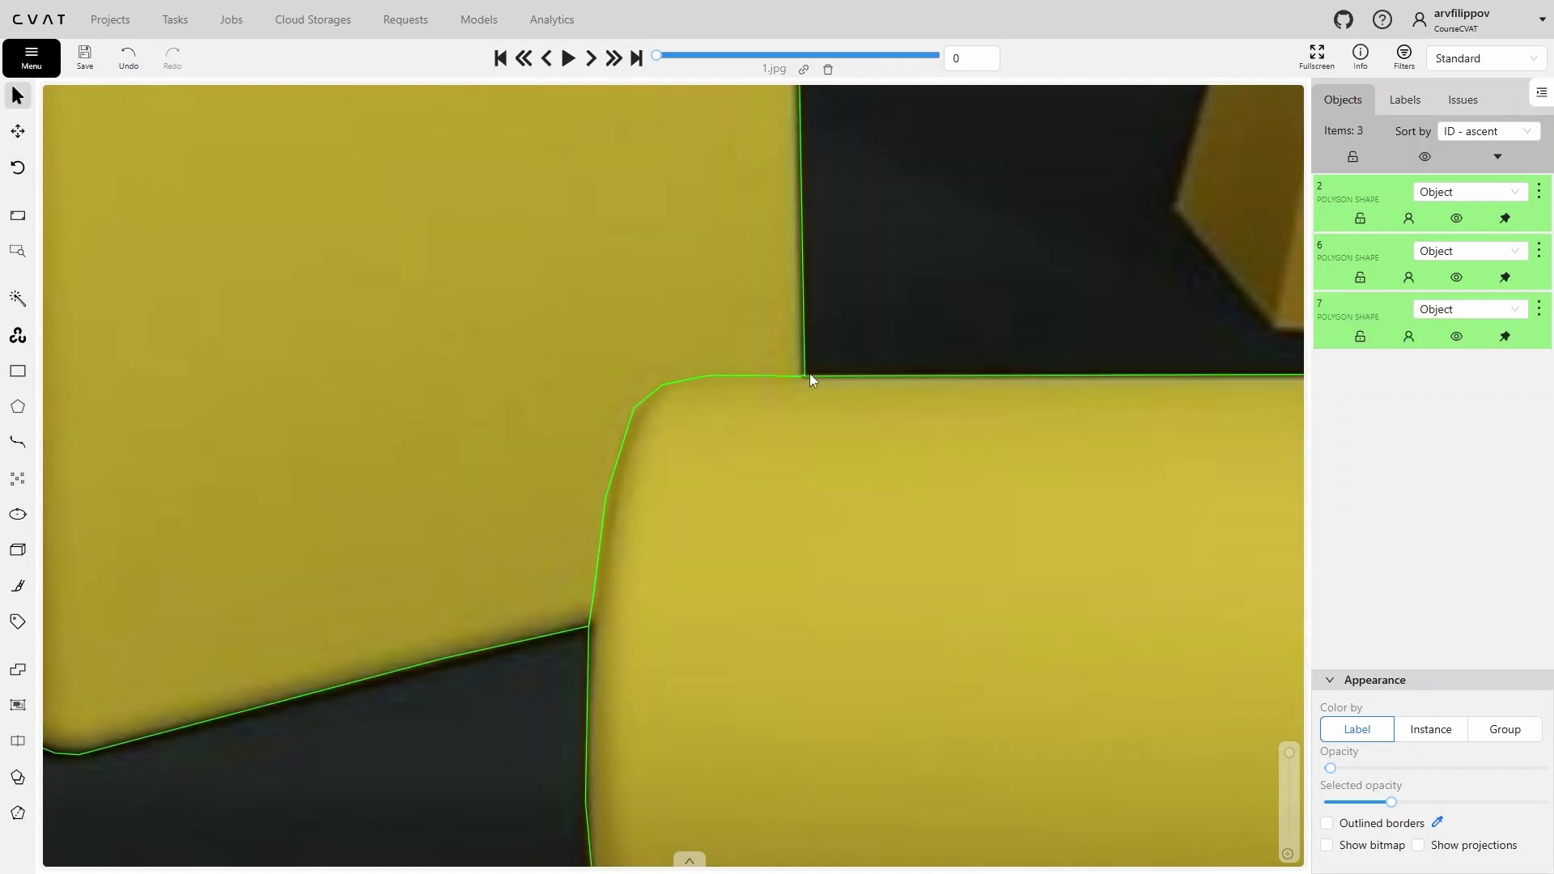
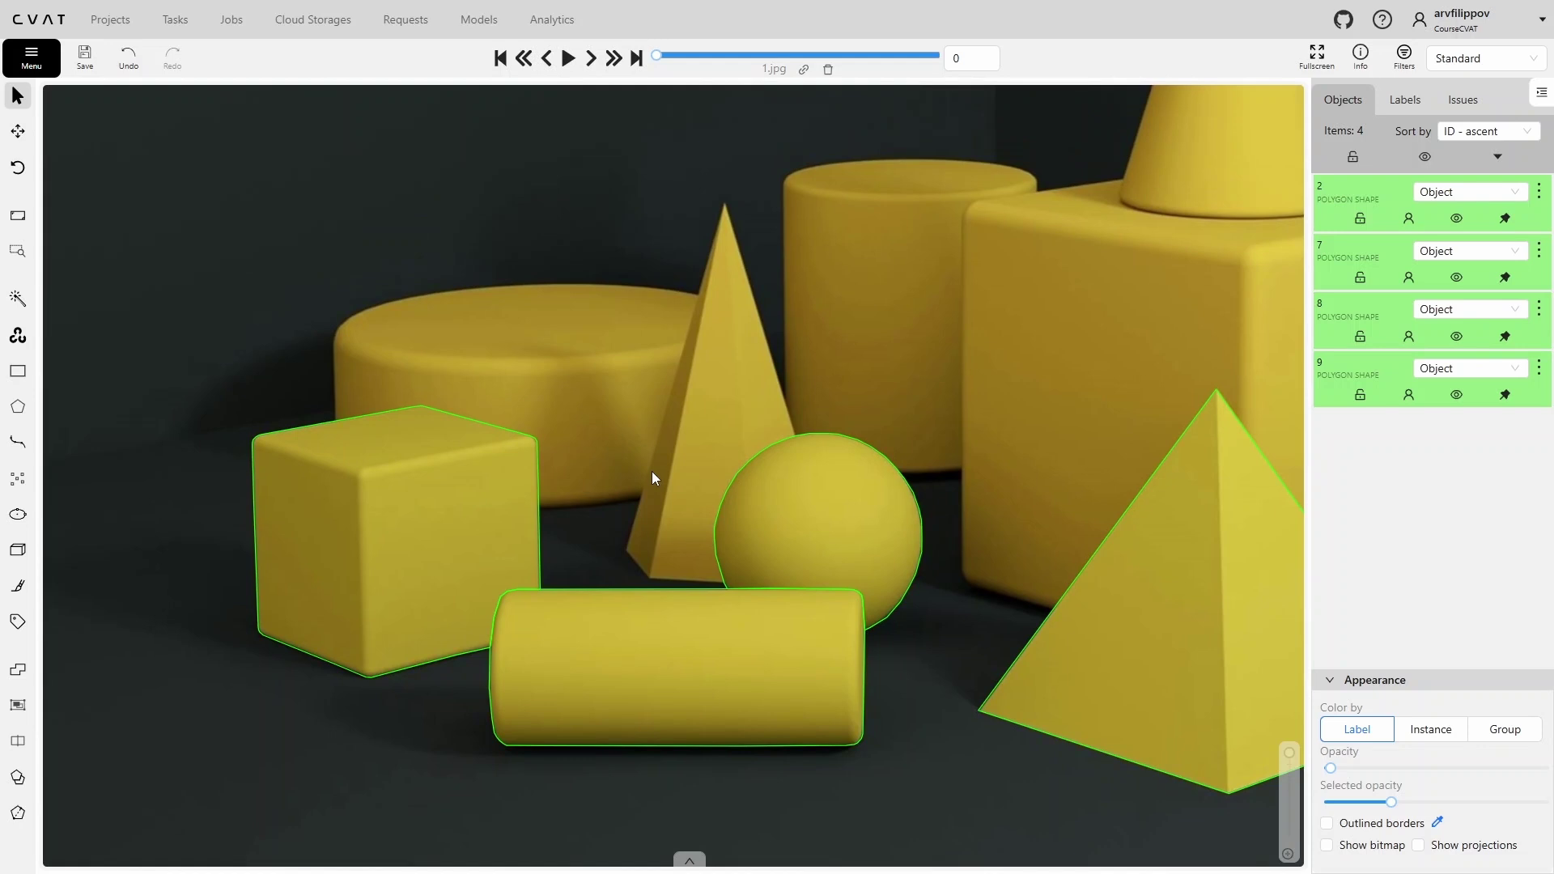
Enable automatic bordering in the workspace settings
key("F2")
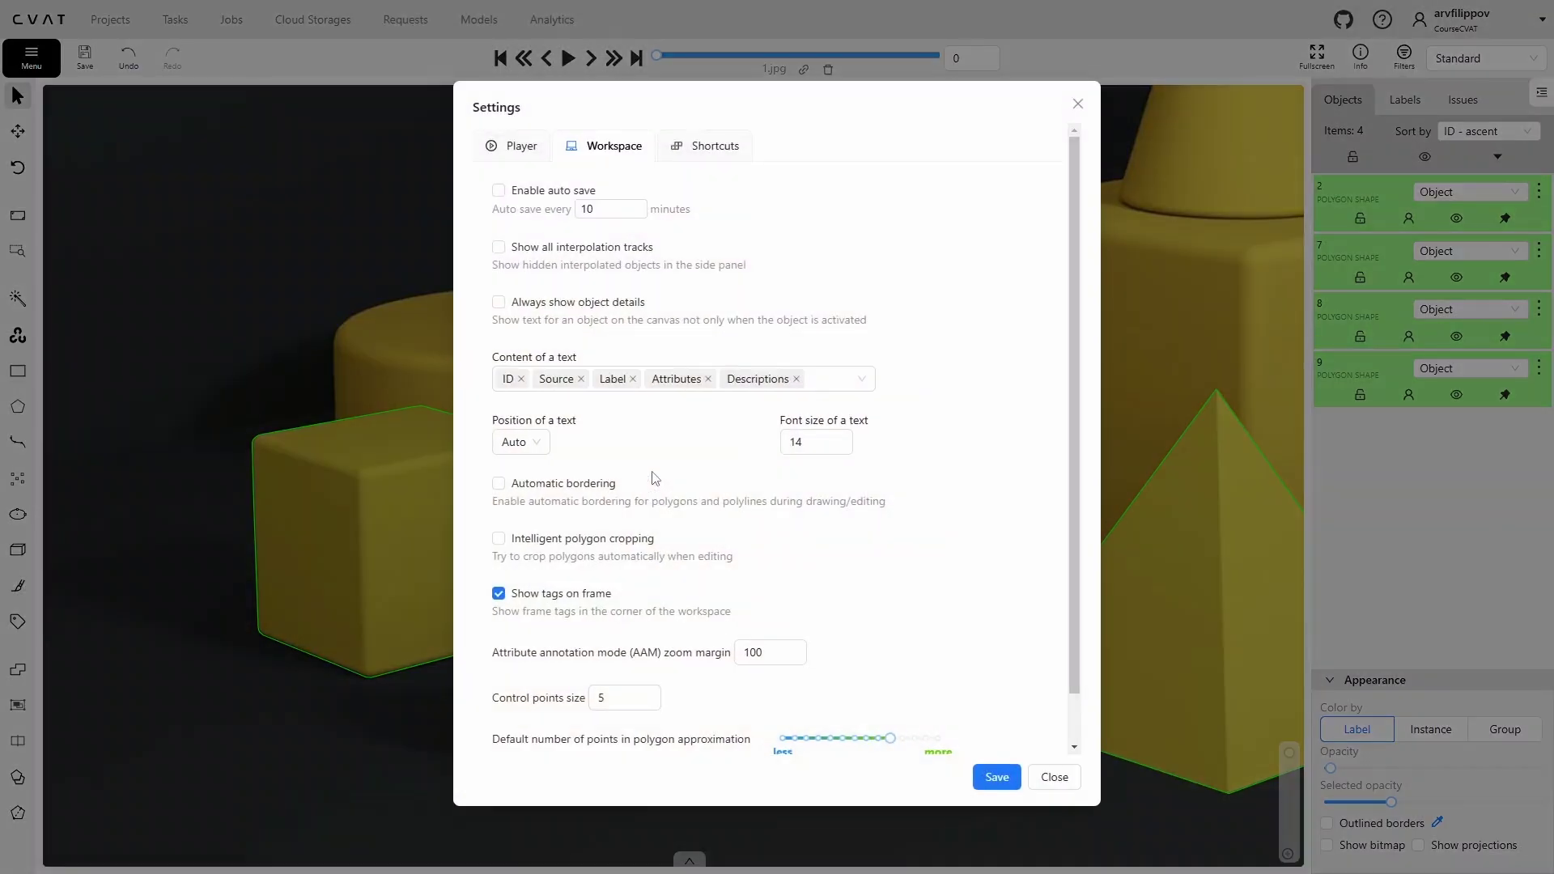
left_click(557, 483)
left_click(395, 781)
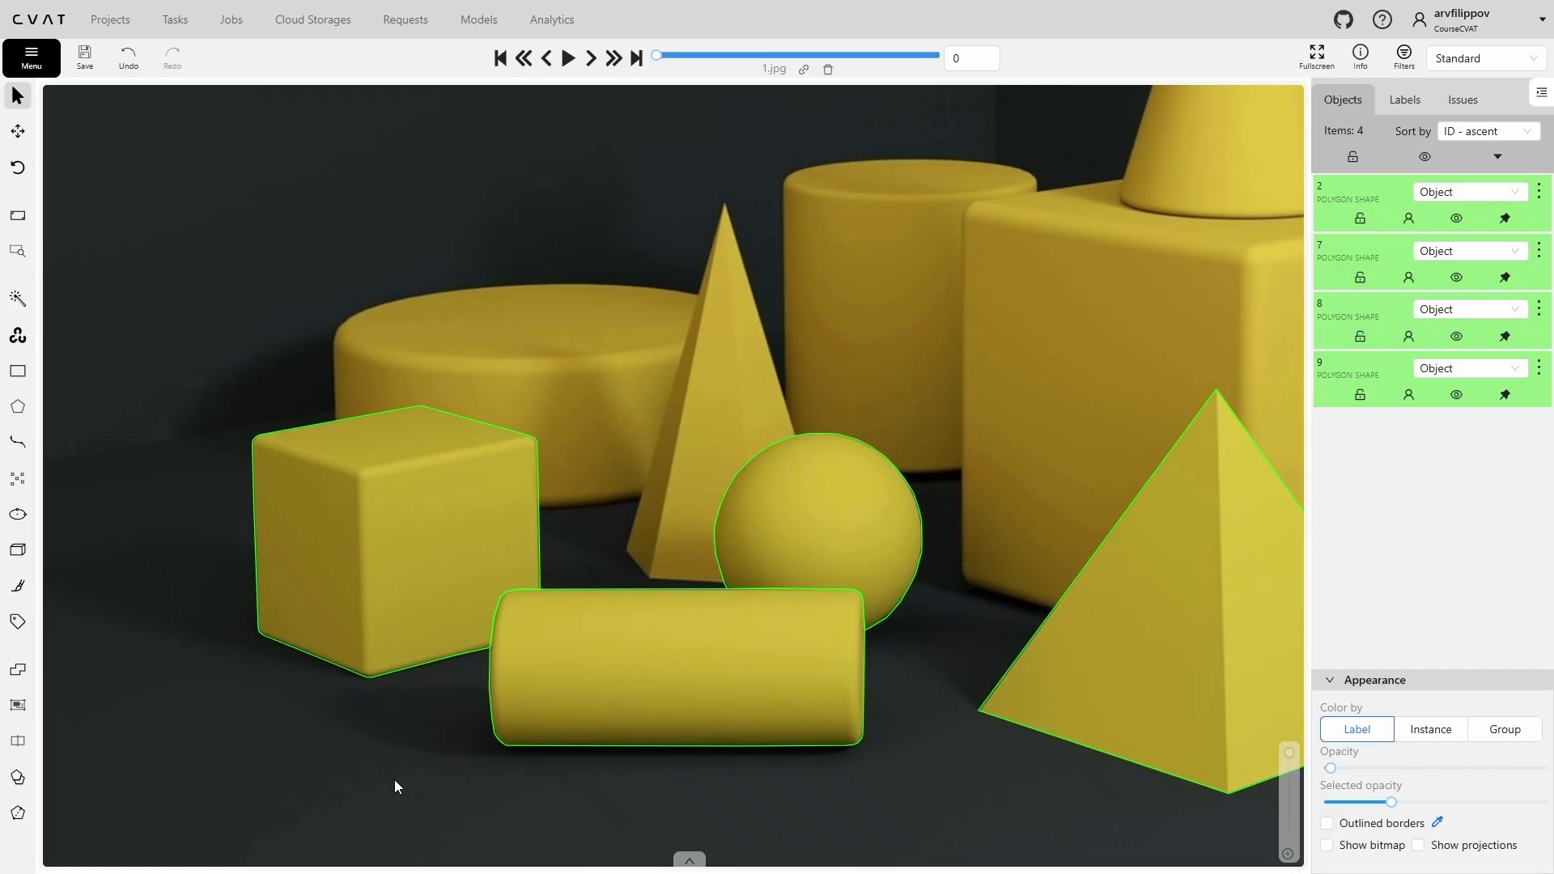
Start a polygon on the tall pyramid at its left base corner and trace the left edge up to the apex
key("n")
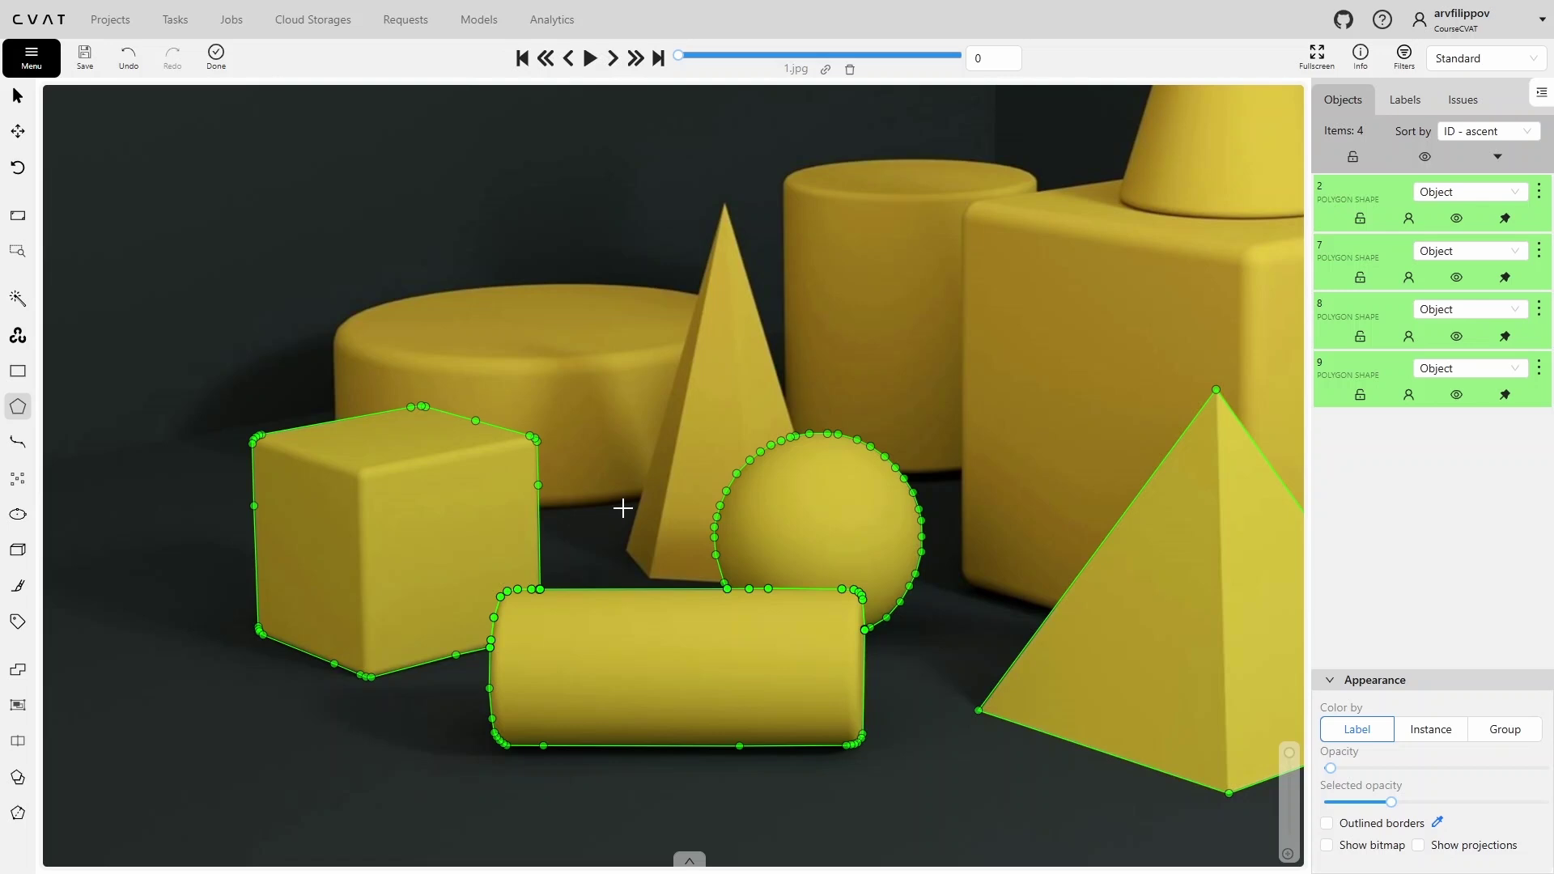
scroll(623, 508, "up", 8)
left_click(627, 615)
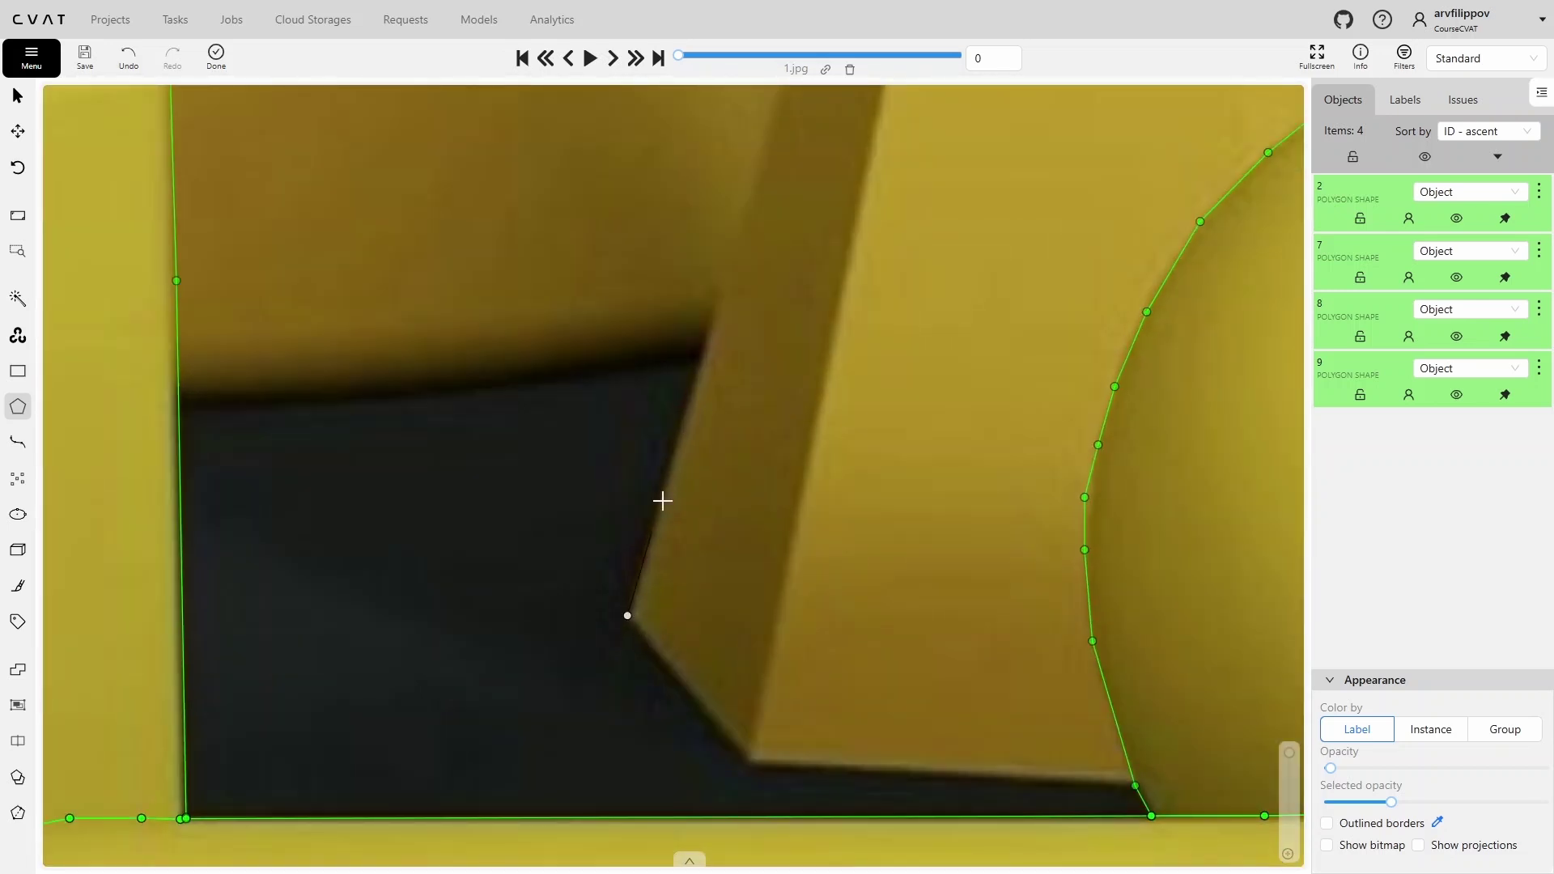
scroll(562, 801, "down", 6)
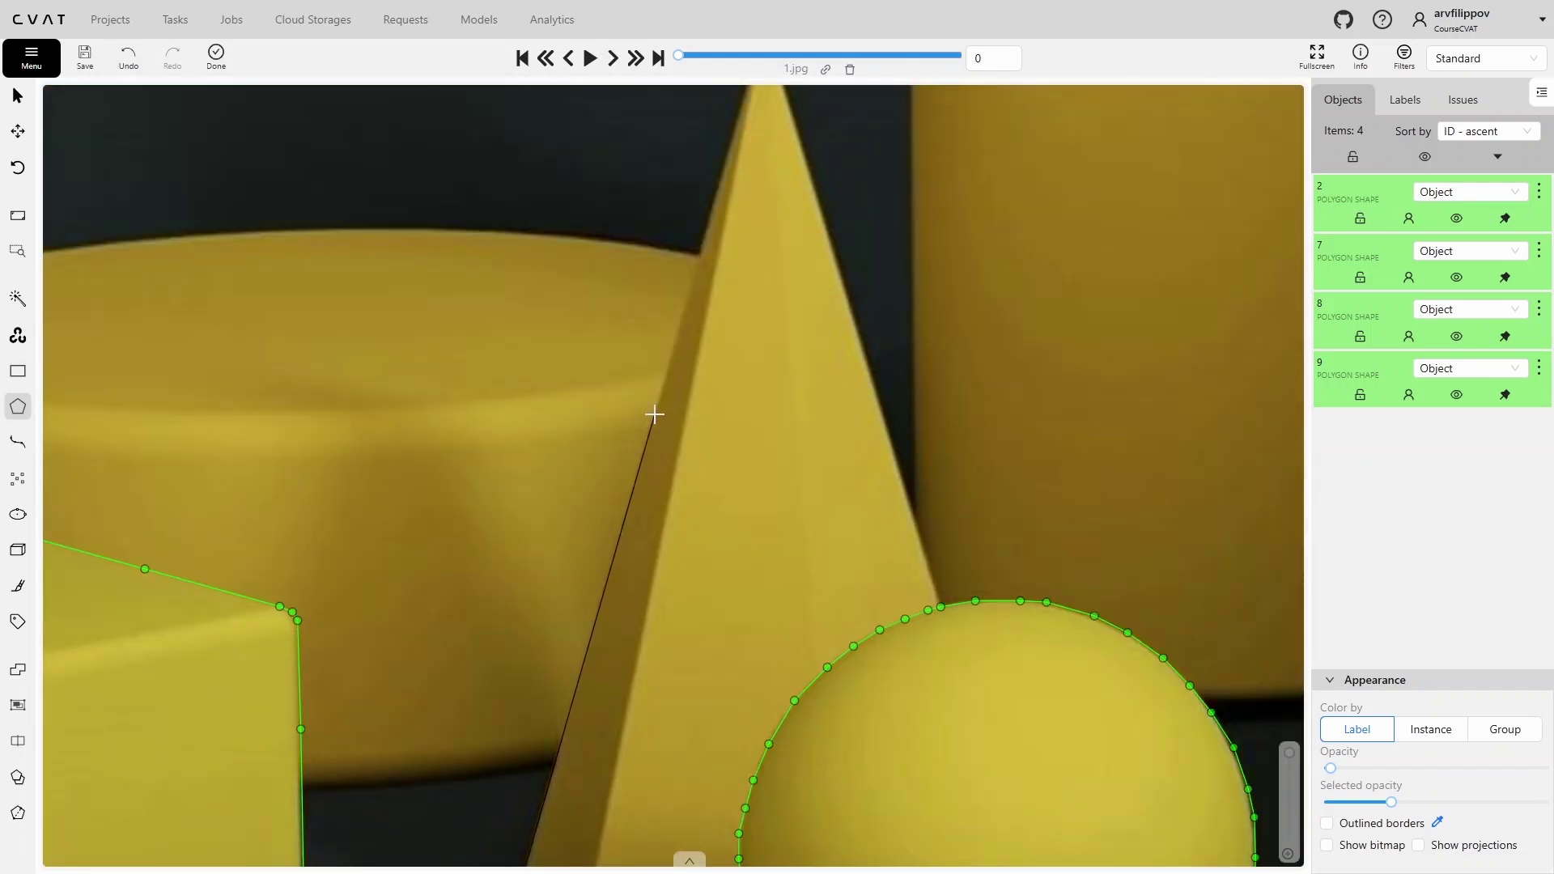
scroll(632, 810, "down", 4)
scroll(694, 433, "up", 4)
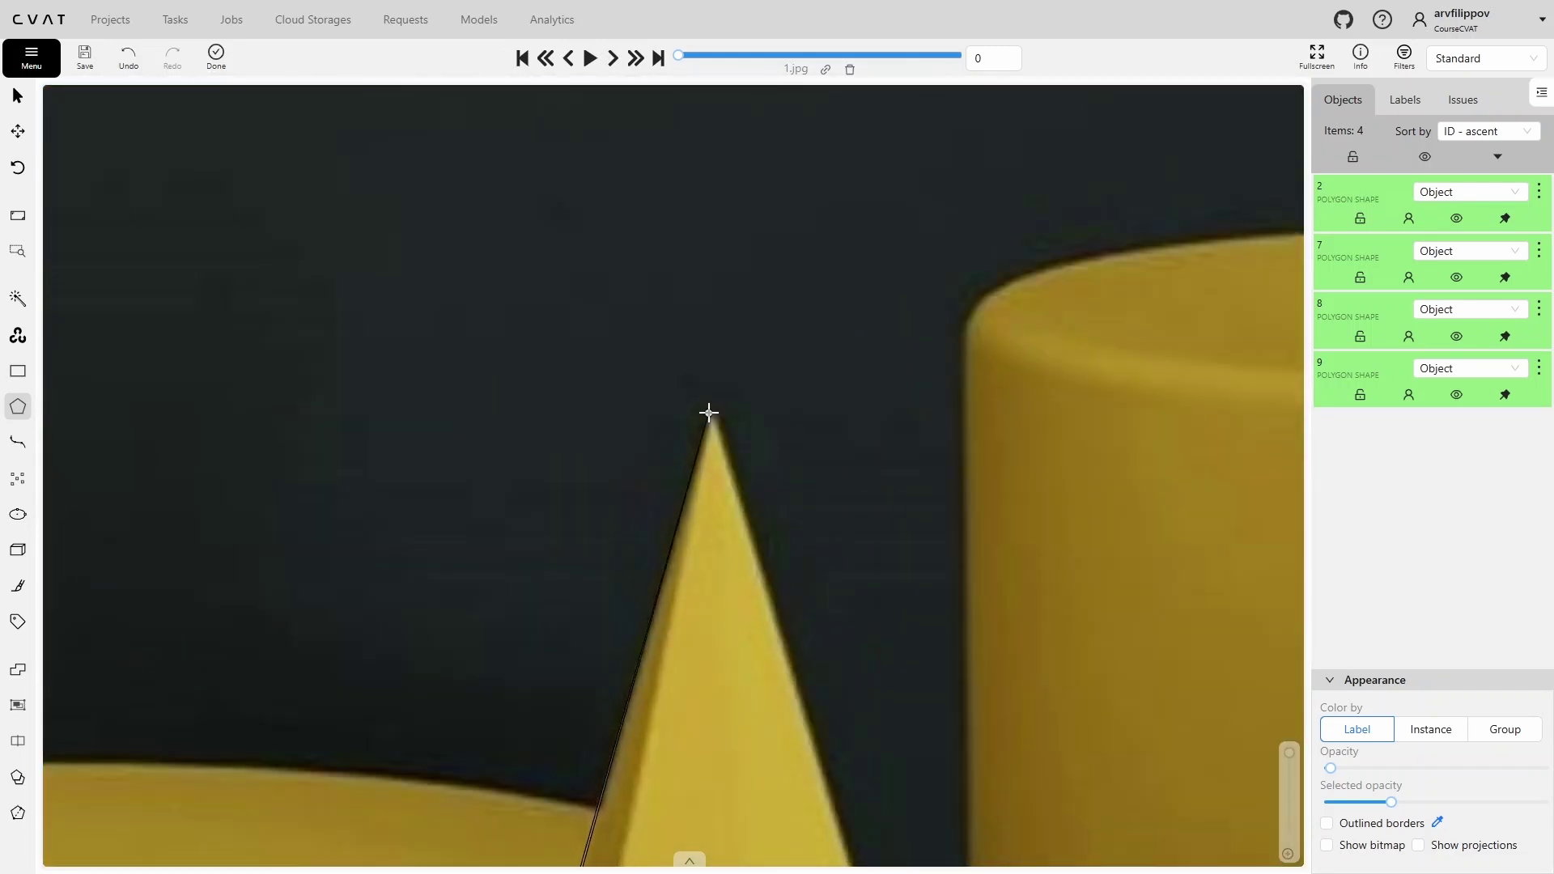
left_click(708, 413)
Continue the outline down the pyramid's right edge to the point where it meets the sphere
scroll(772, 640, "up", 3)
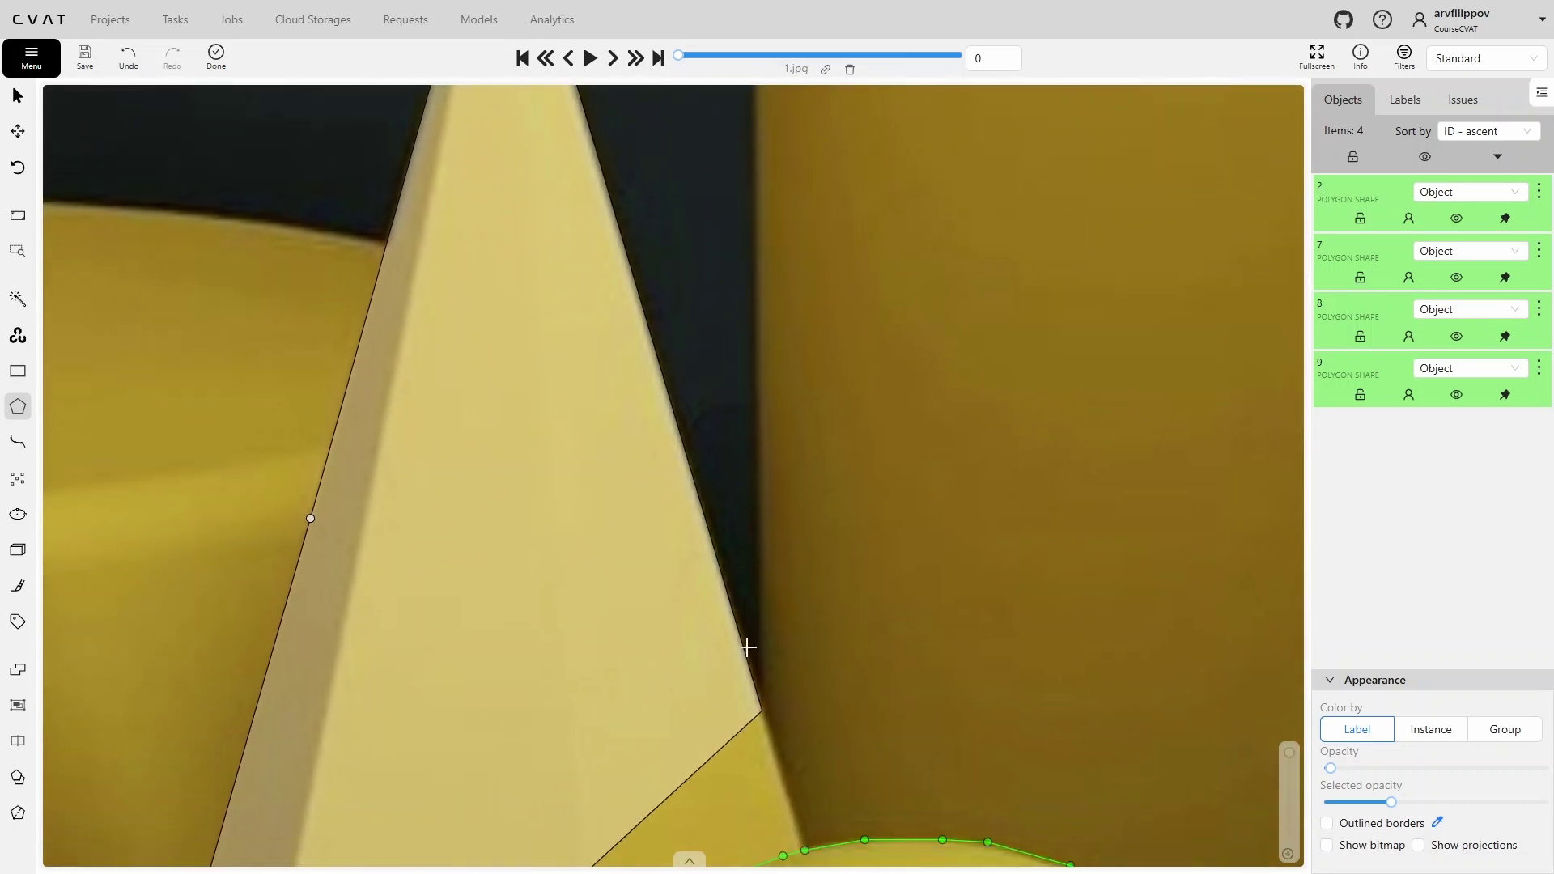
scroll(748, 647, "down", 2)
left_click(666, 457)
scroll(677, 399, "down", 3)
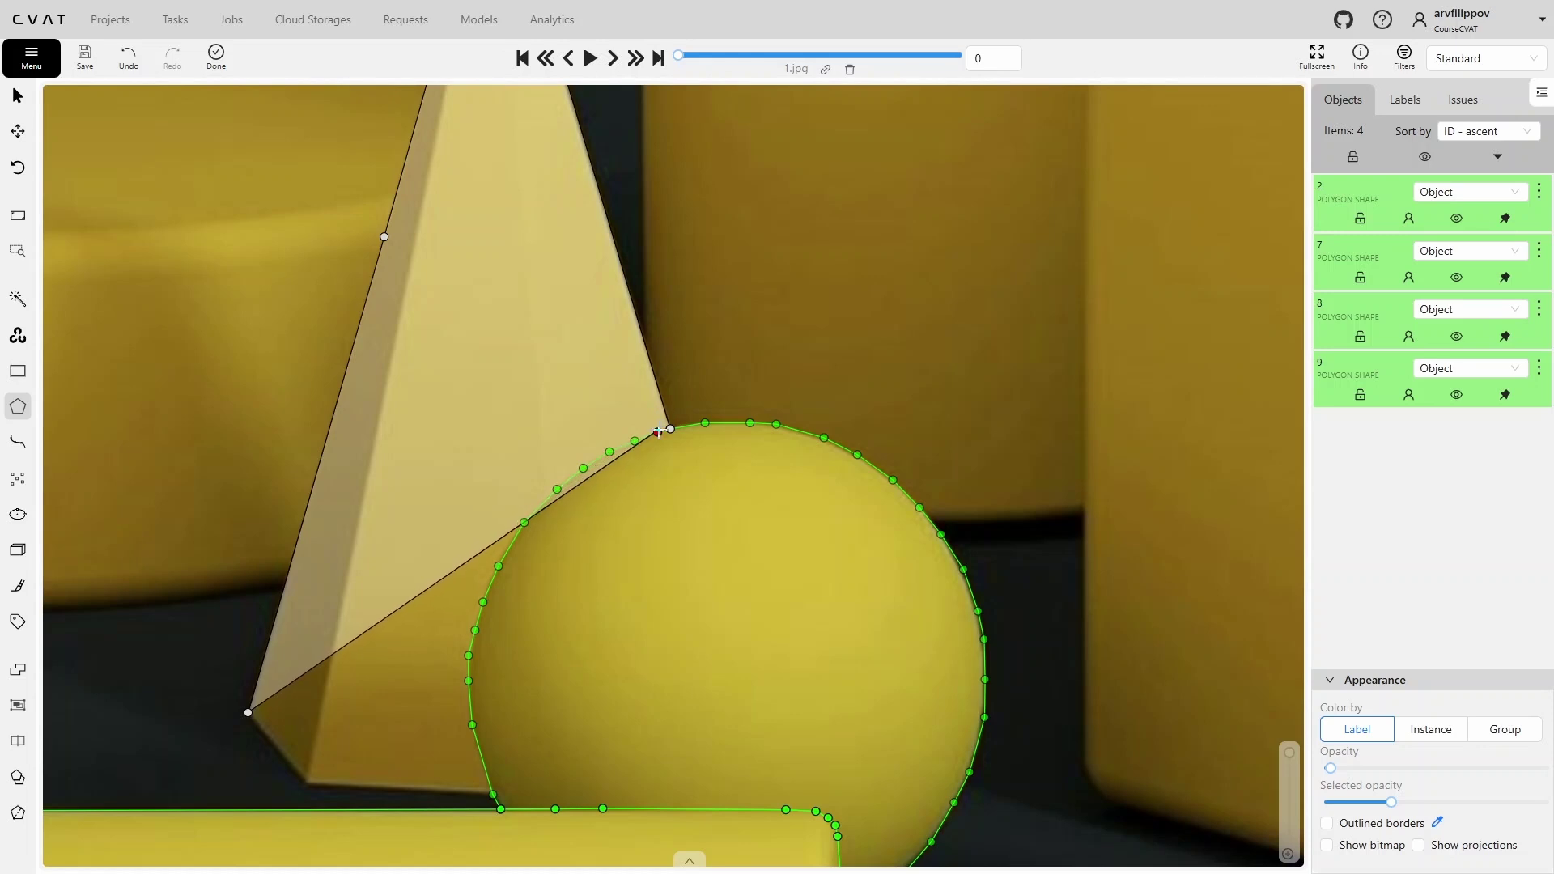
Follow the sphere's left contour down to the pyramid's base with automatic bordering, and remove the added points again
middle_click_drag(468, 520, 498, 399)
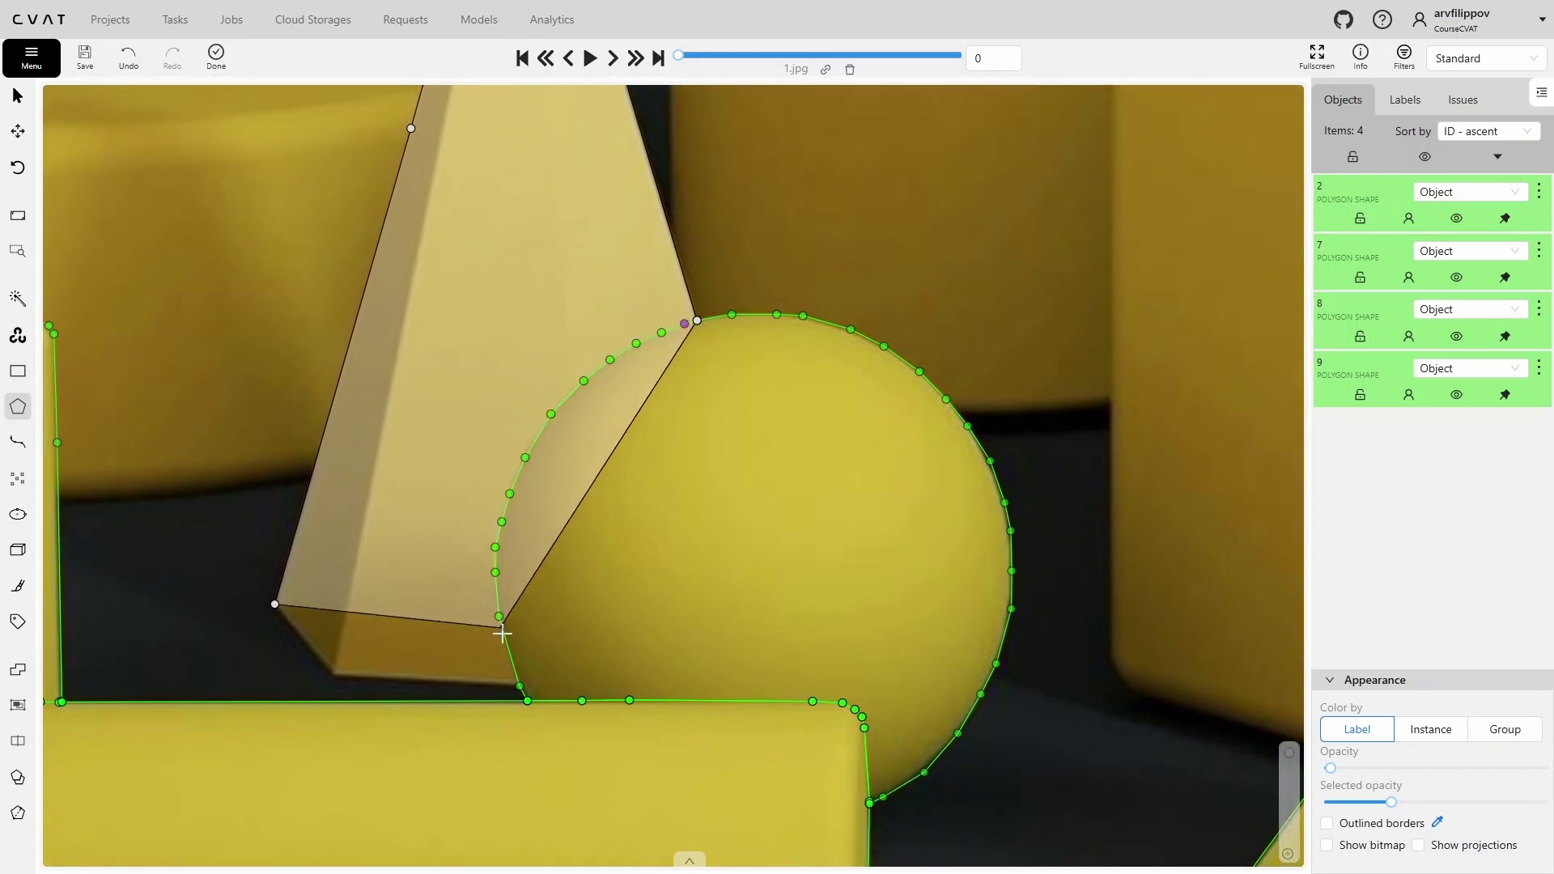
key("n")
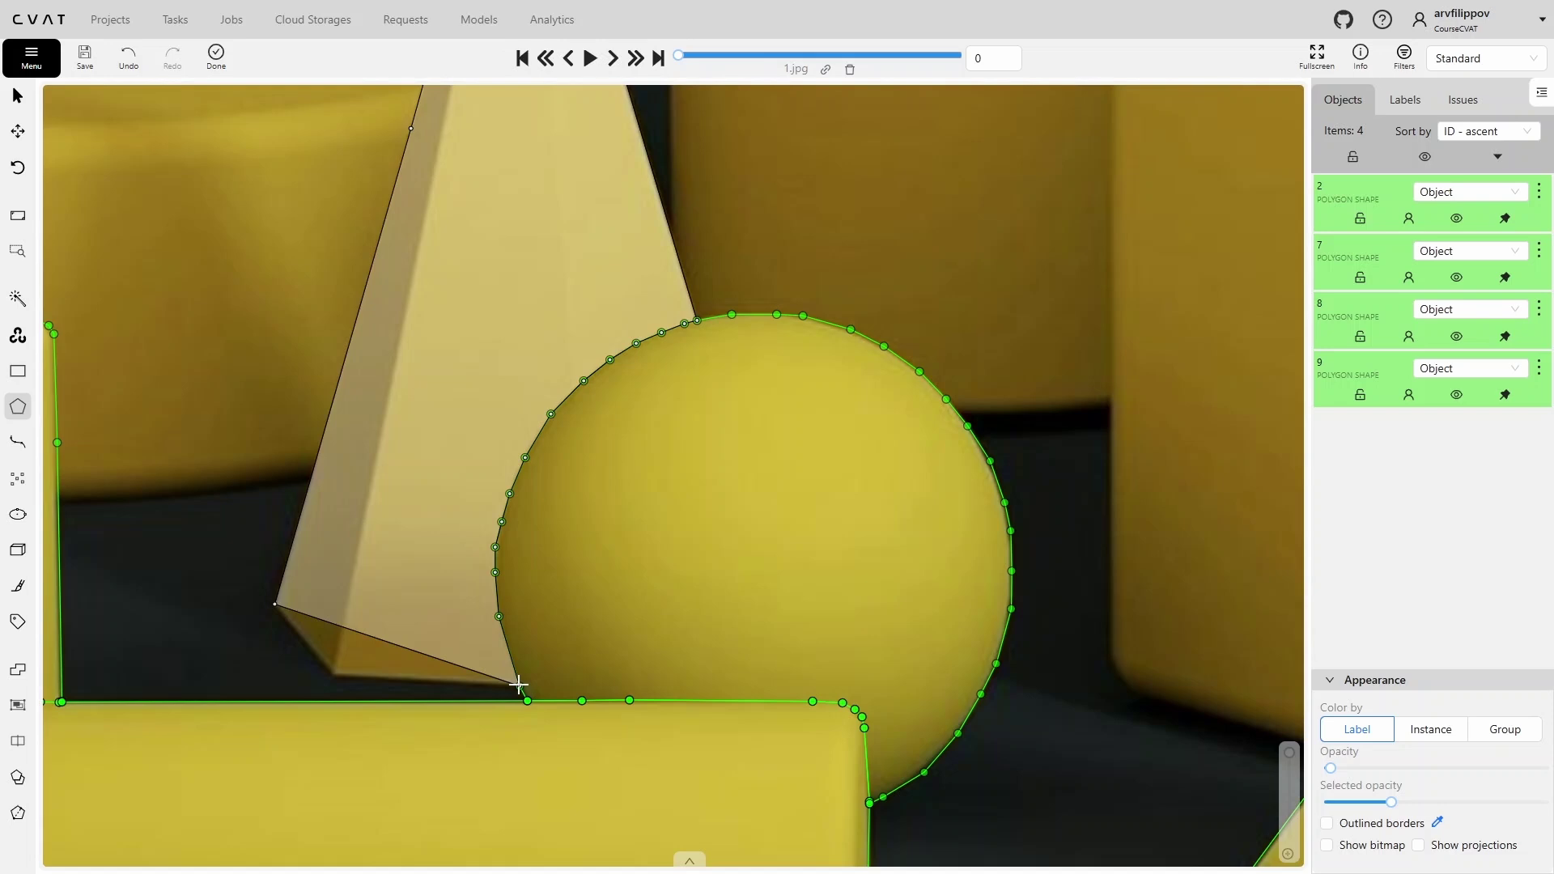
right_click(448, 599)
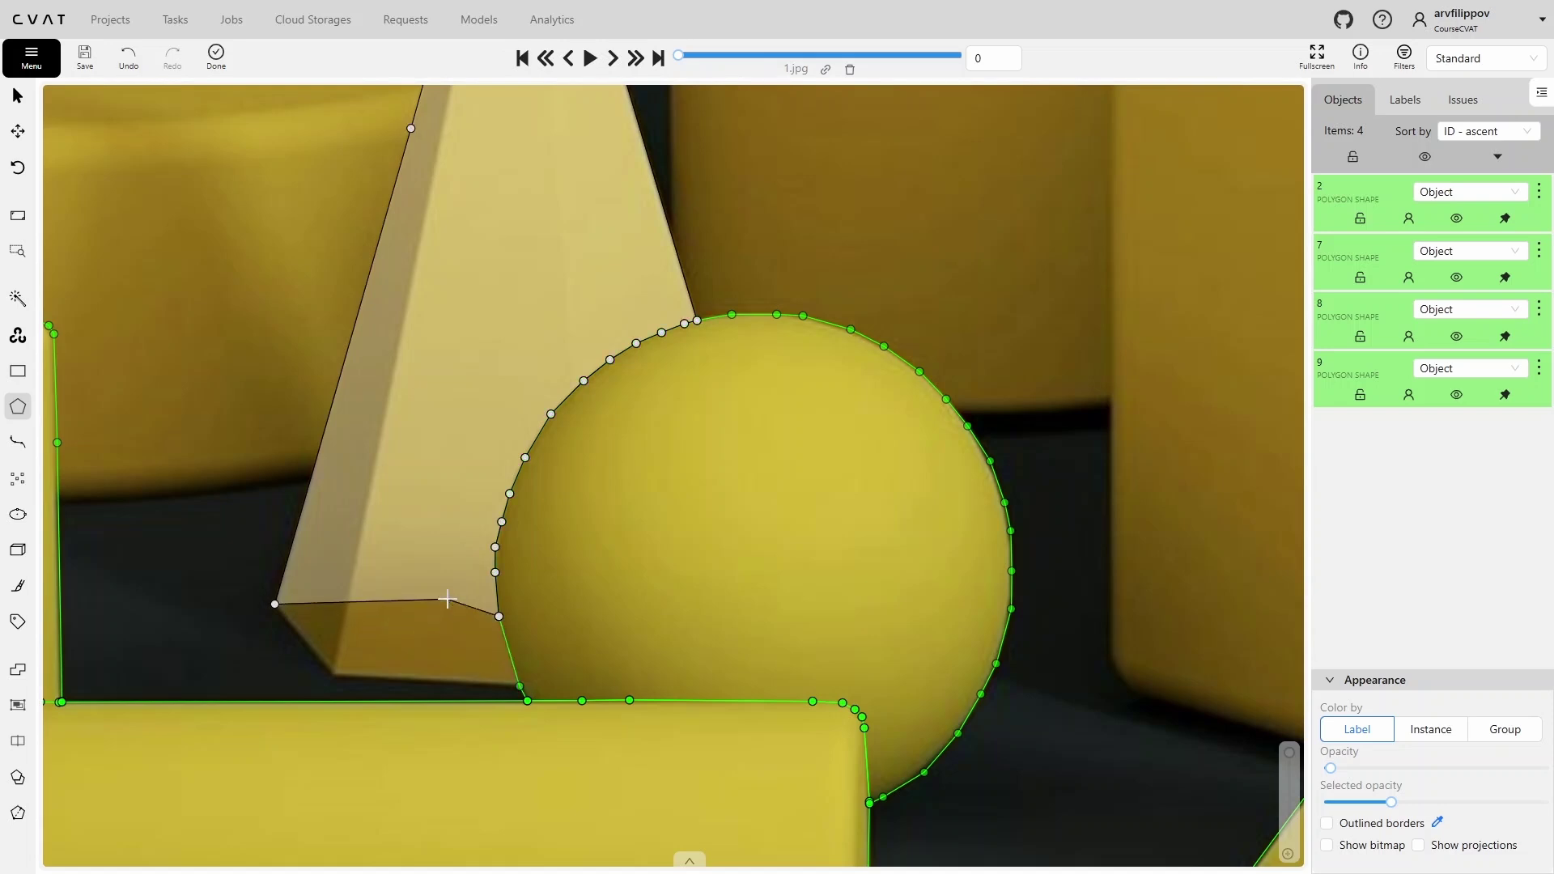
right_click(448, 599)
right_click(447, 599)
right_click(448, 599)
right_click(448, 599)
right_click(447, 598)
right_click(448, 598)
right_click(448, 599)
right_click(447, 599)
right_click(447, 599)
right_click(447, 599)
right_click(448, 599)
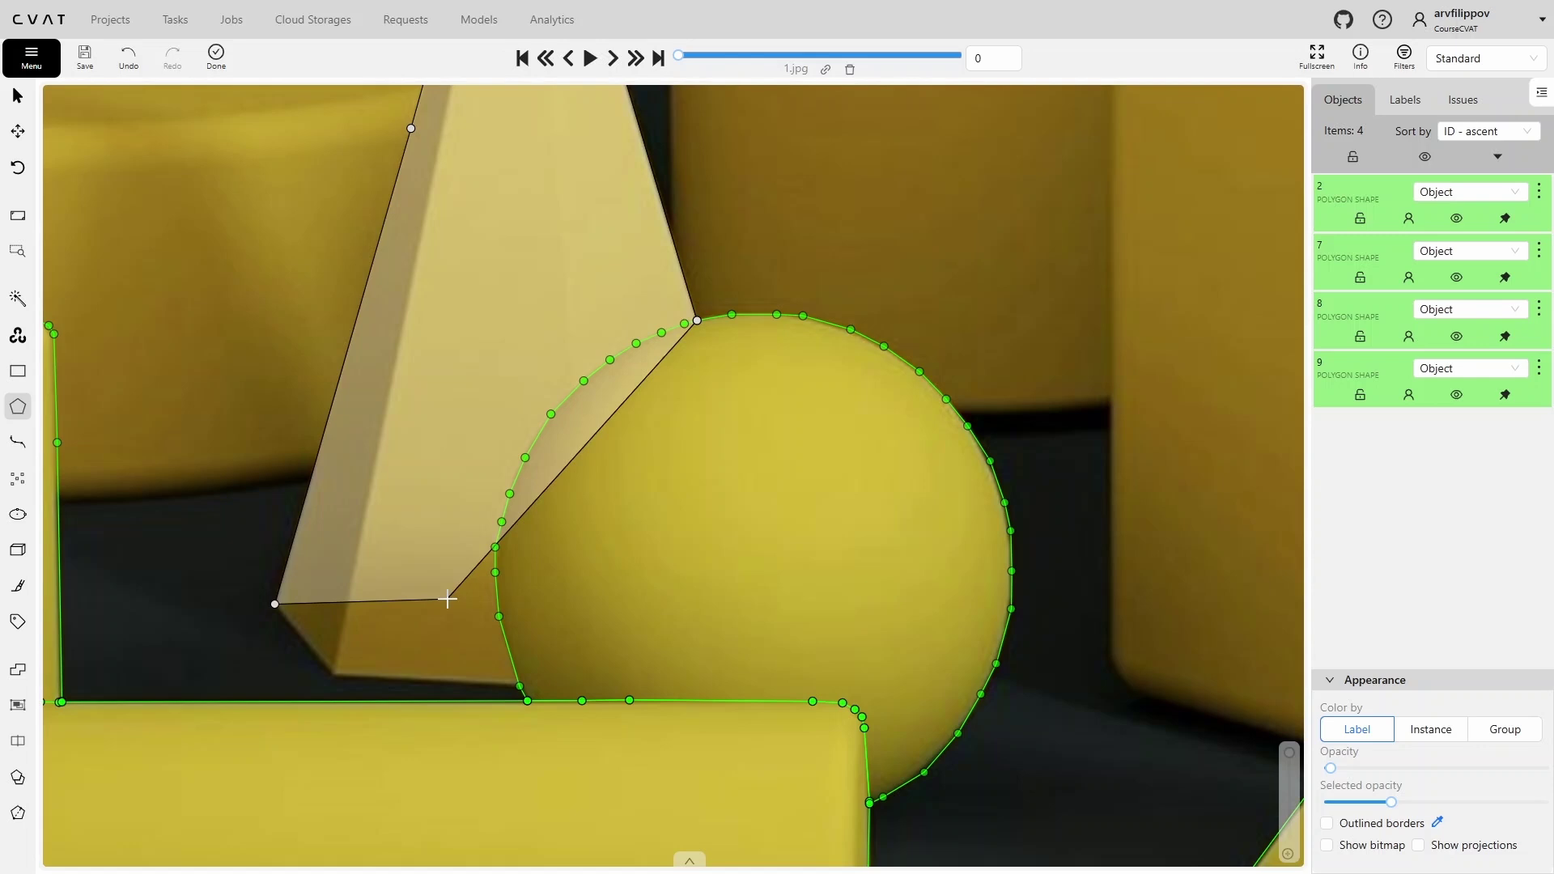
Try automatic bordering the opposite way around the sphere and cylinder to the pyramid's base, and discard that border
left_click(732, 314)
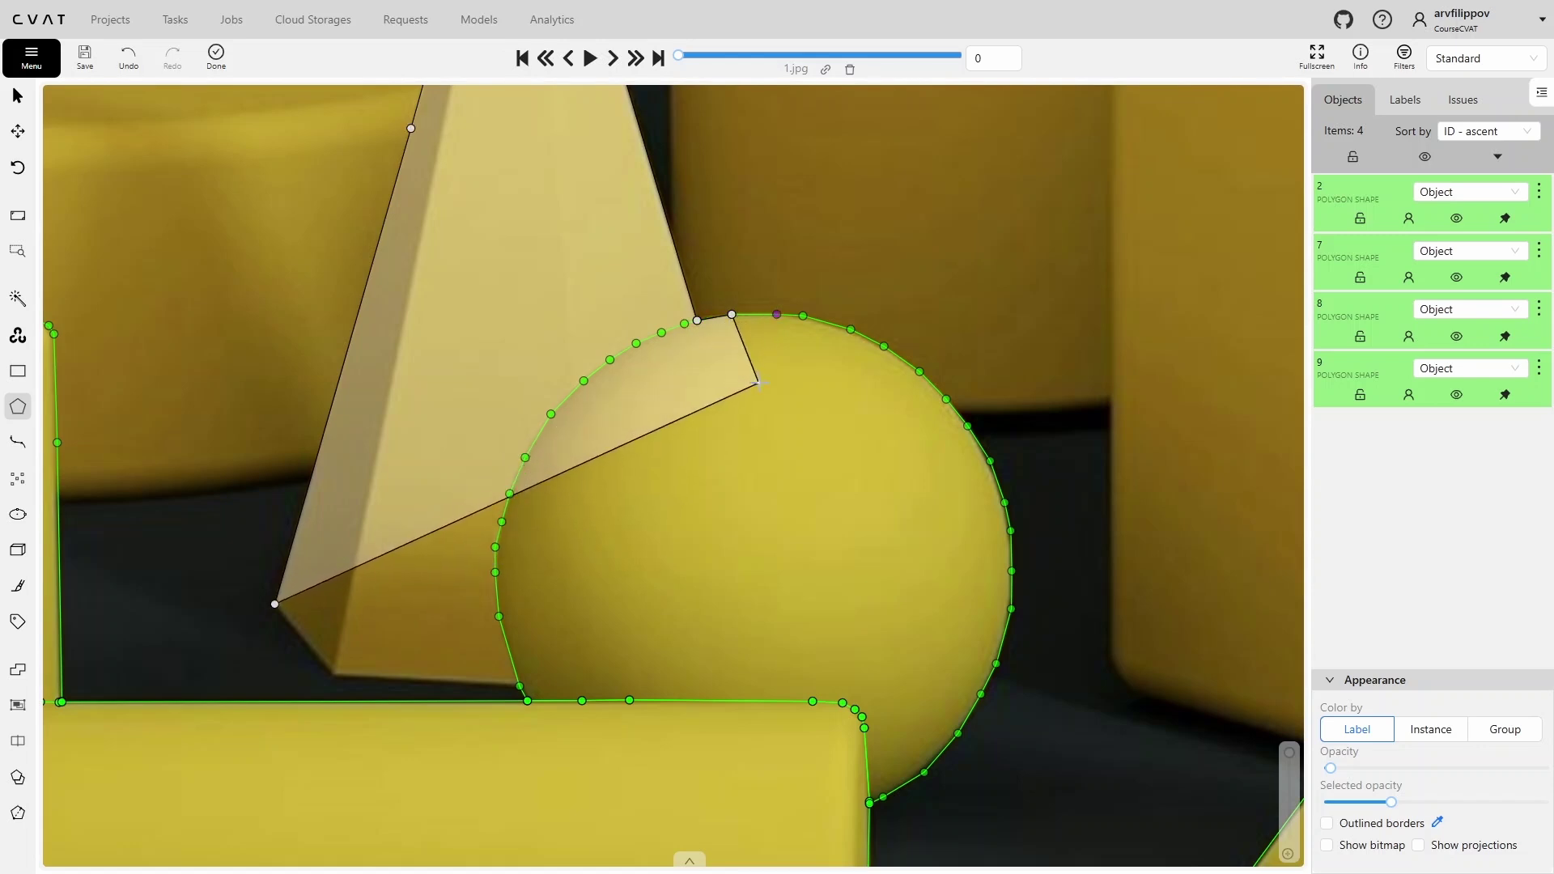
left_click(519, 686)
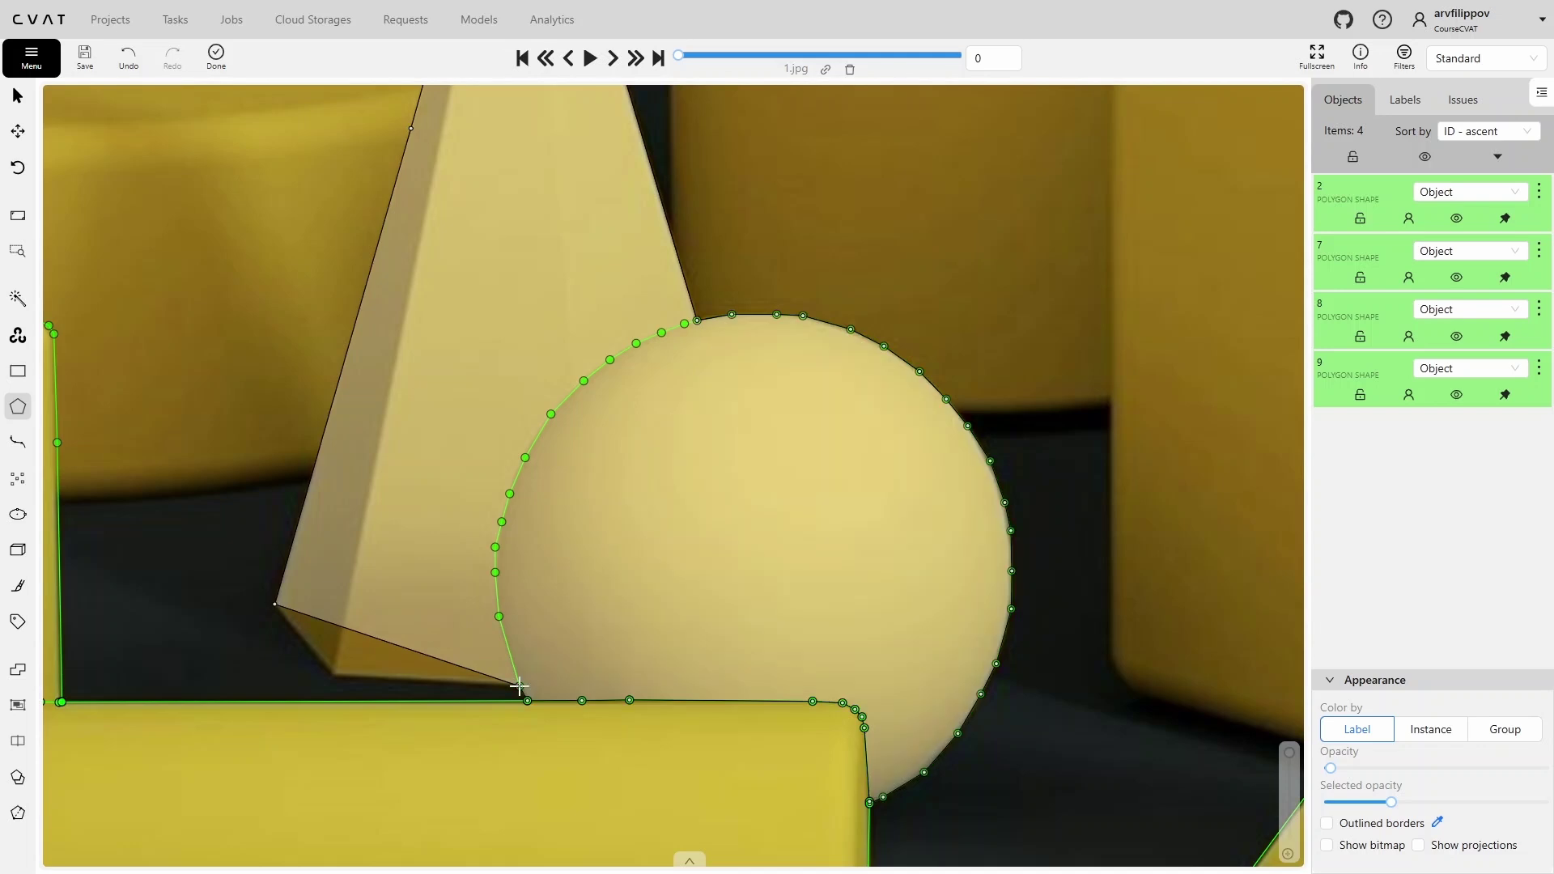
left_click_drag(514, 684, 379, 591)
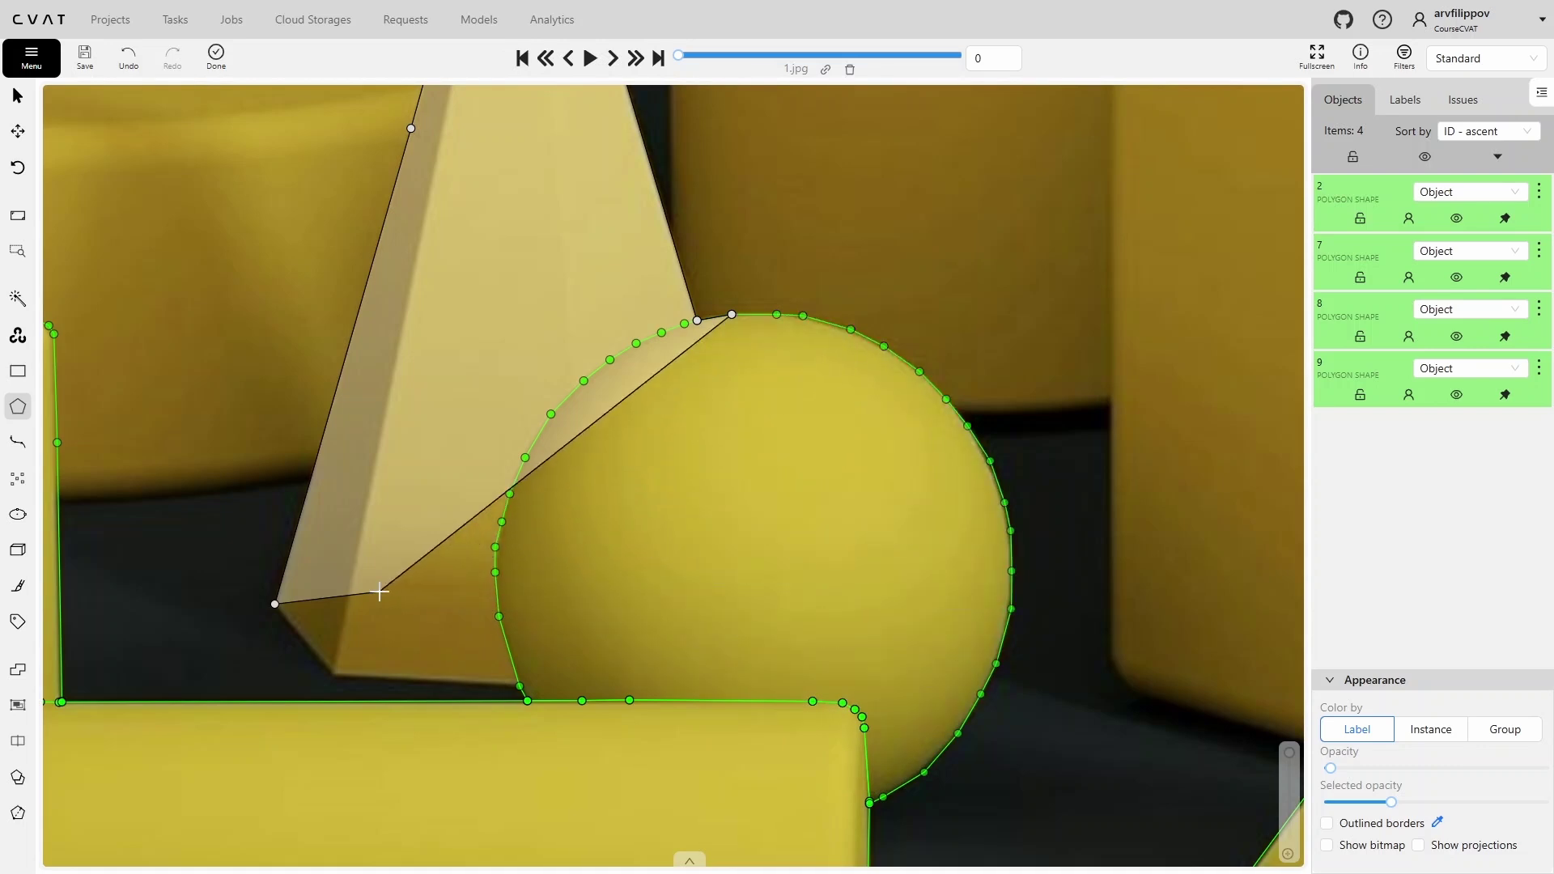
Follow the sphere's left contour to the pyramid's base with automatic bordering, add the front base corner, and finish the polygon
left_click(684, 324)
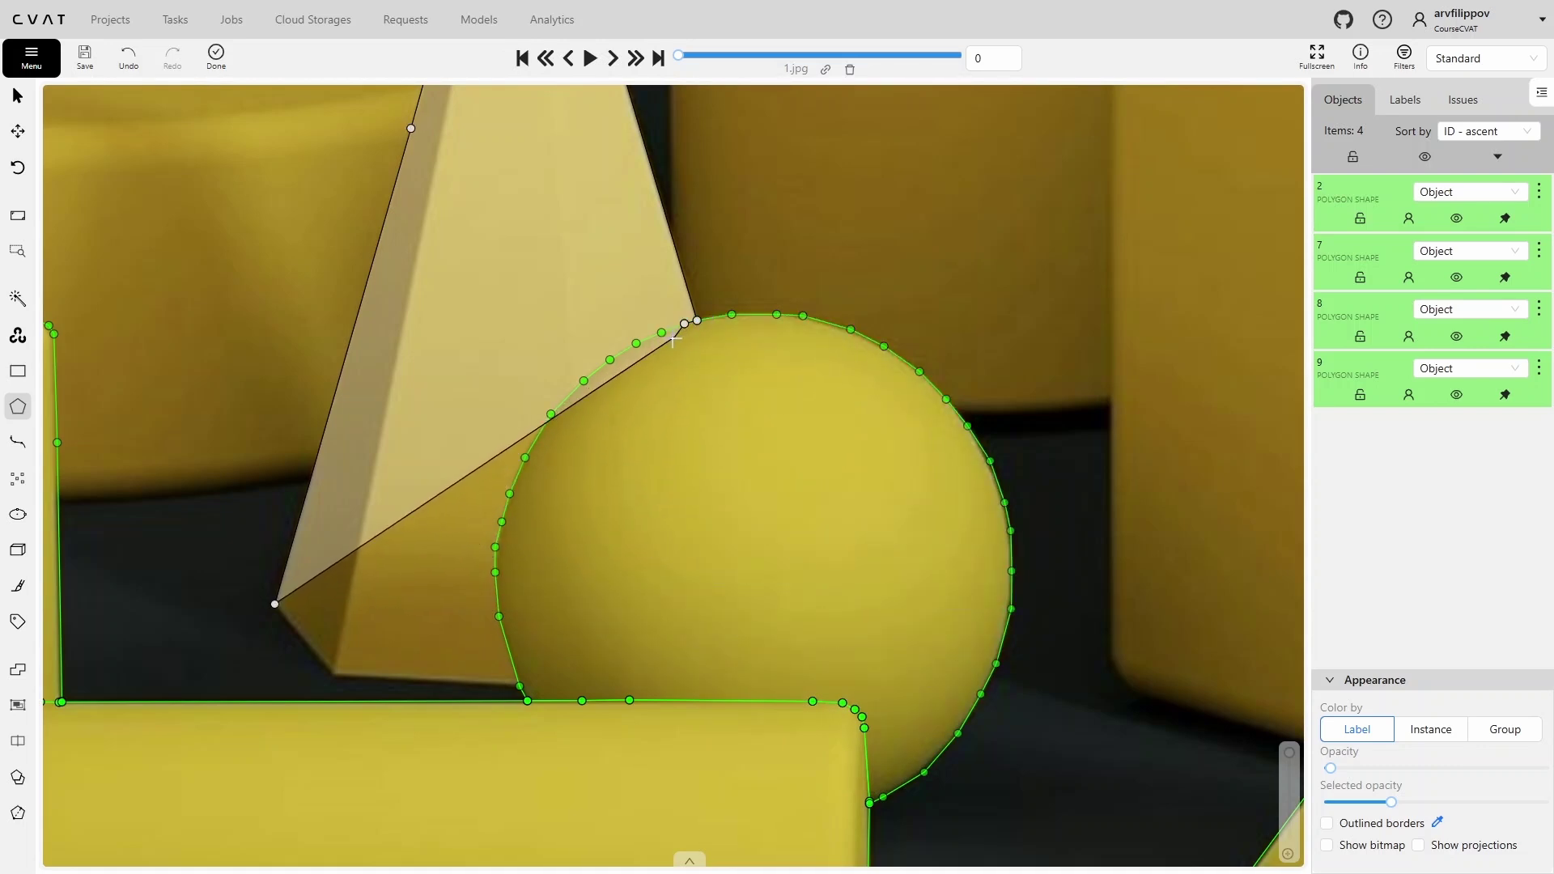
left_click(520, 687)
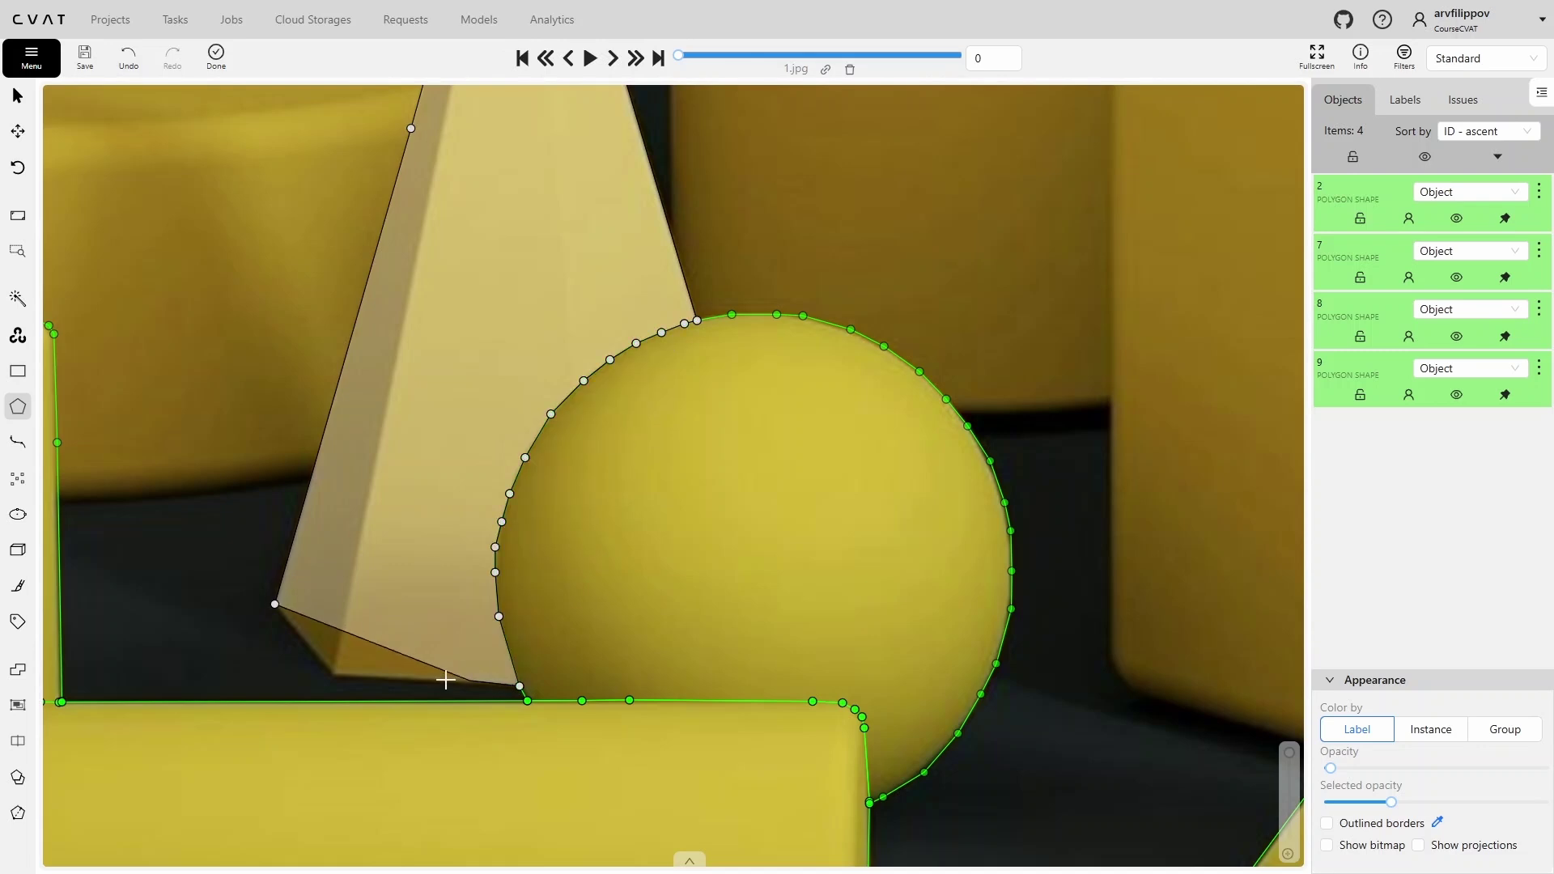
left_click(334, 673)
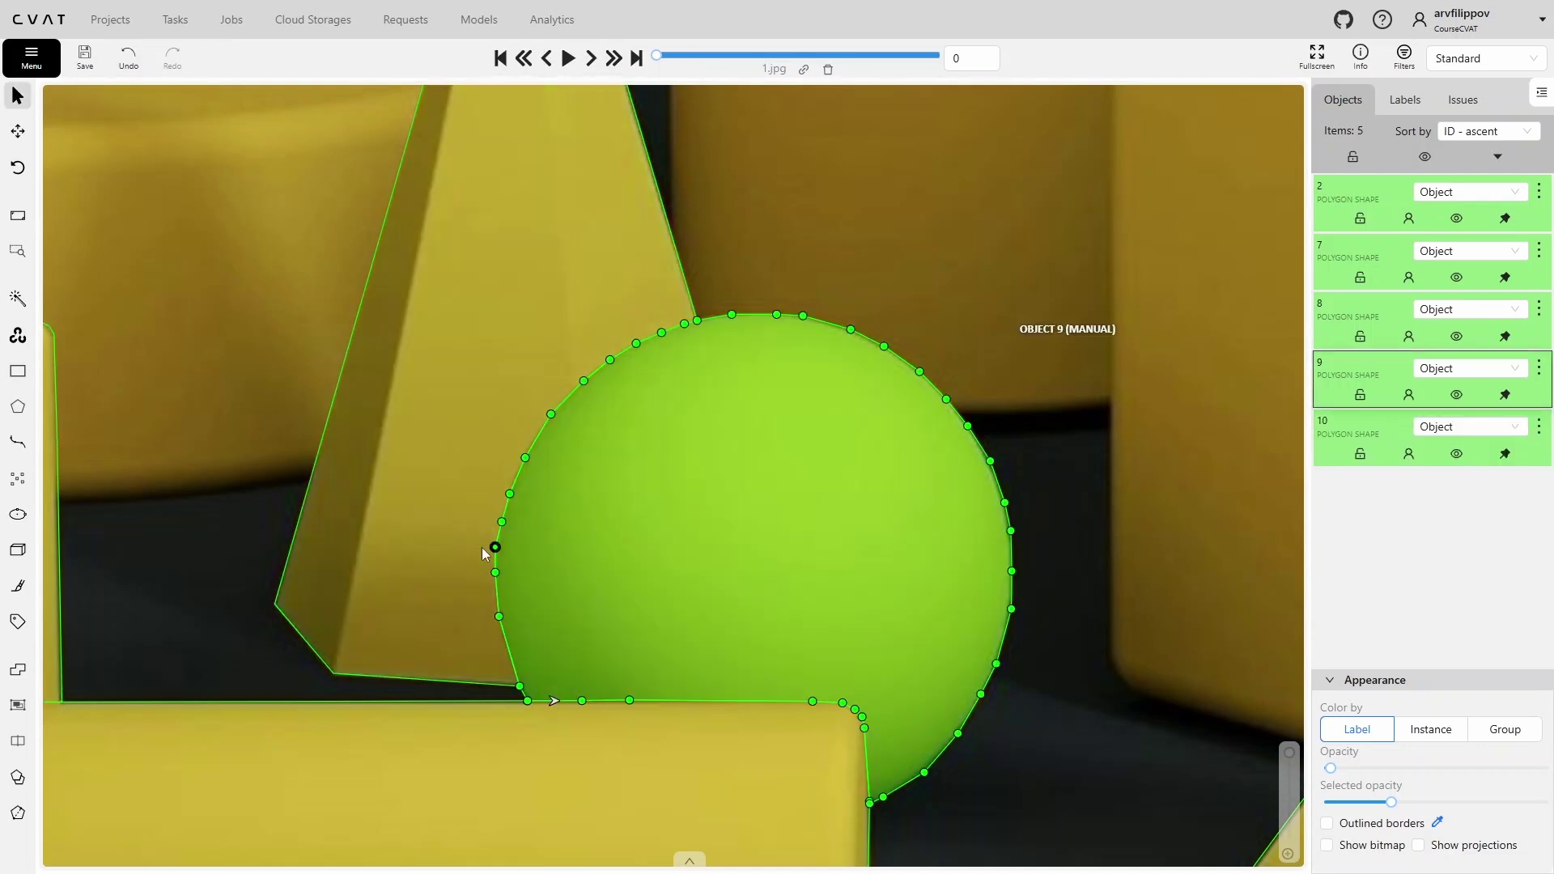
scroll(416, 534, "down", 2)
scroll(416, 531, "down", 4)
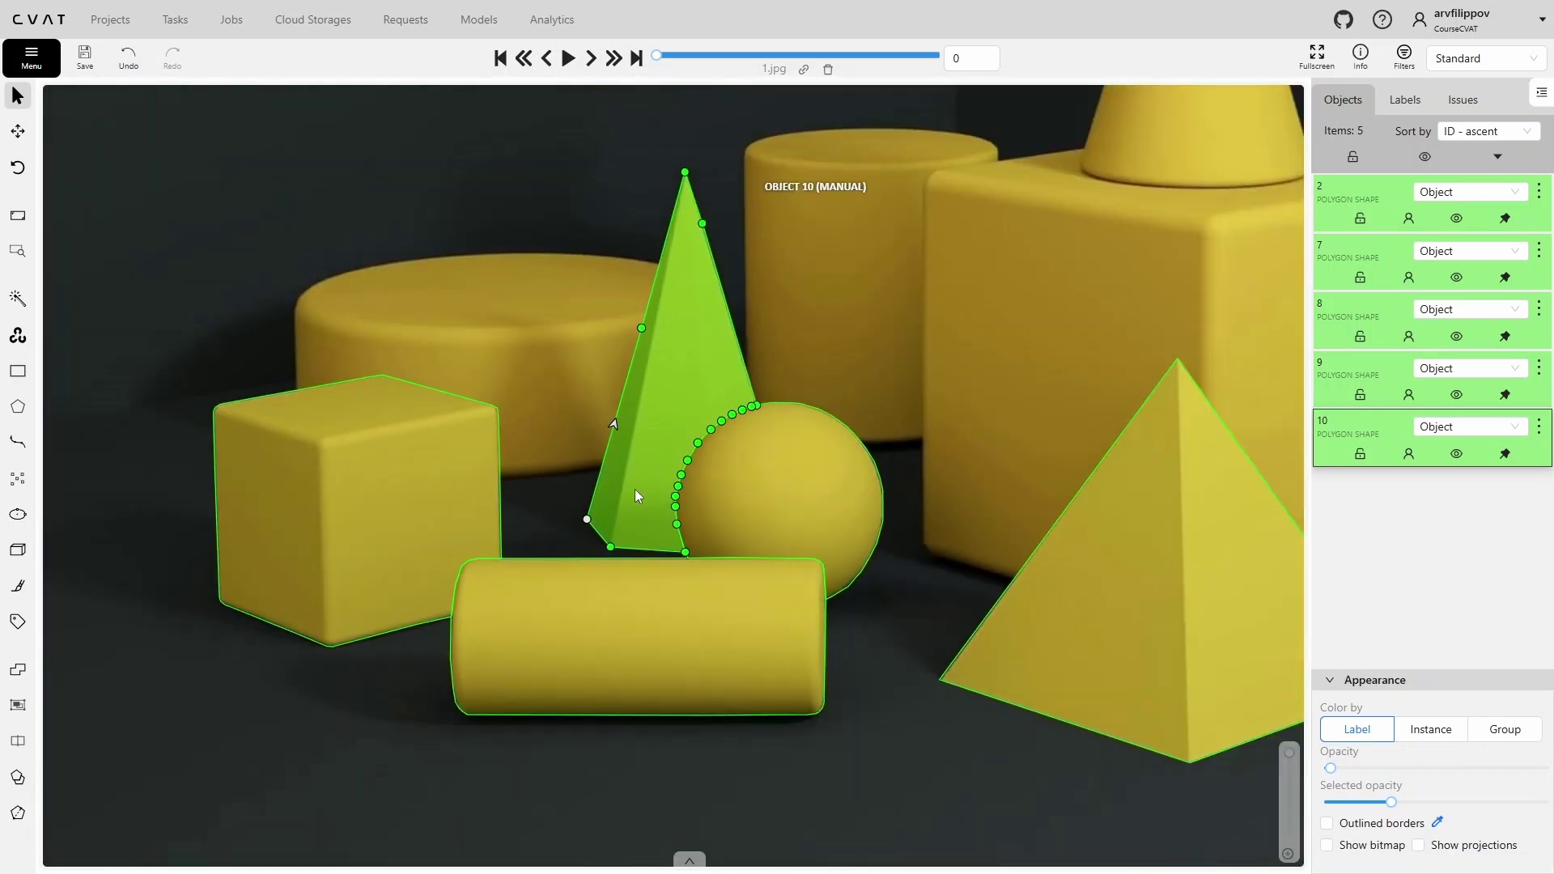
double_click(414, 738)
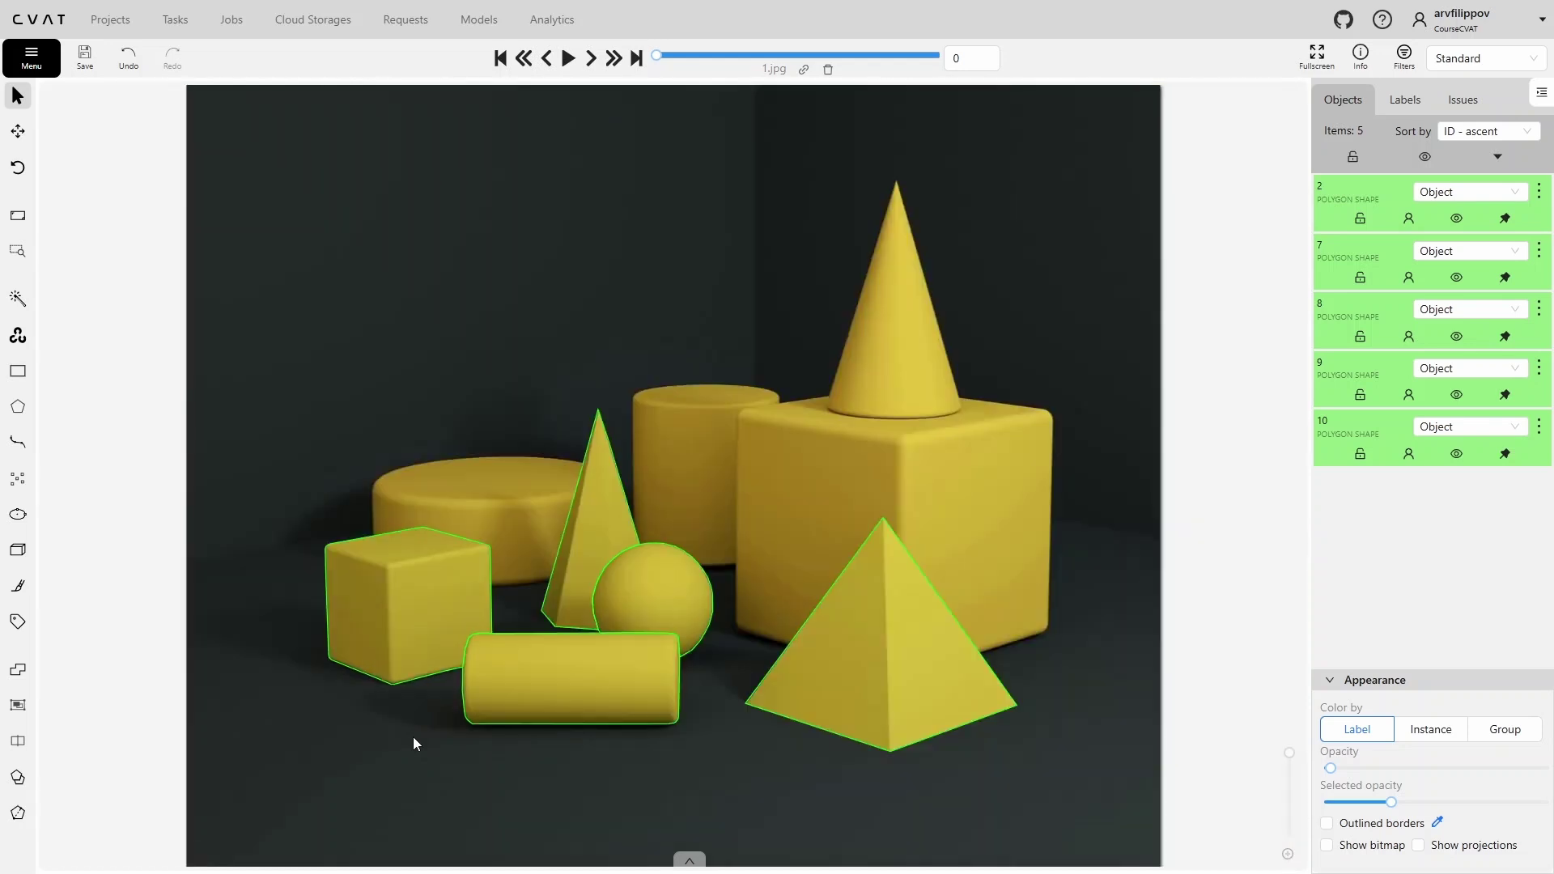